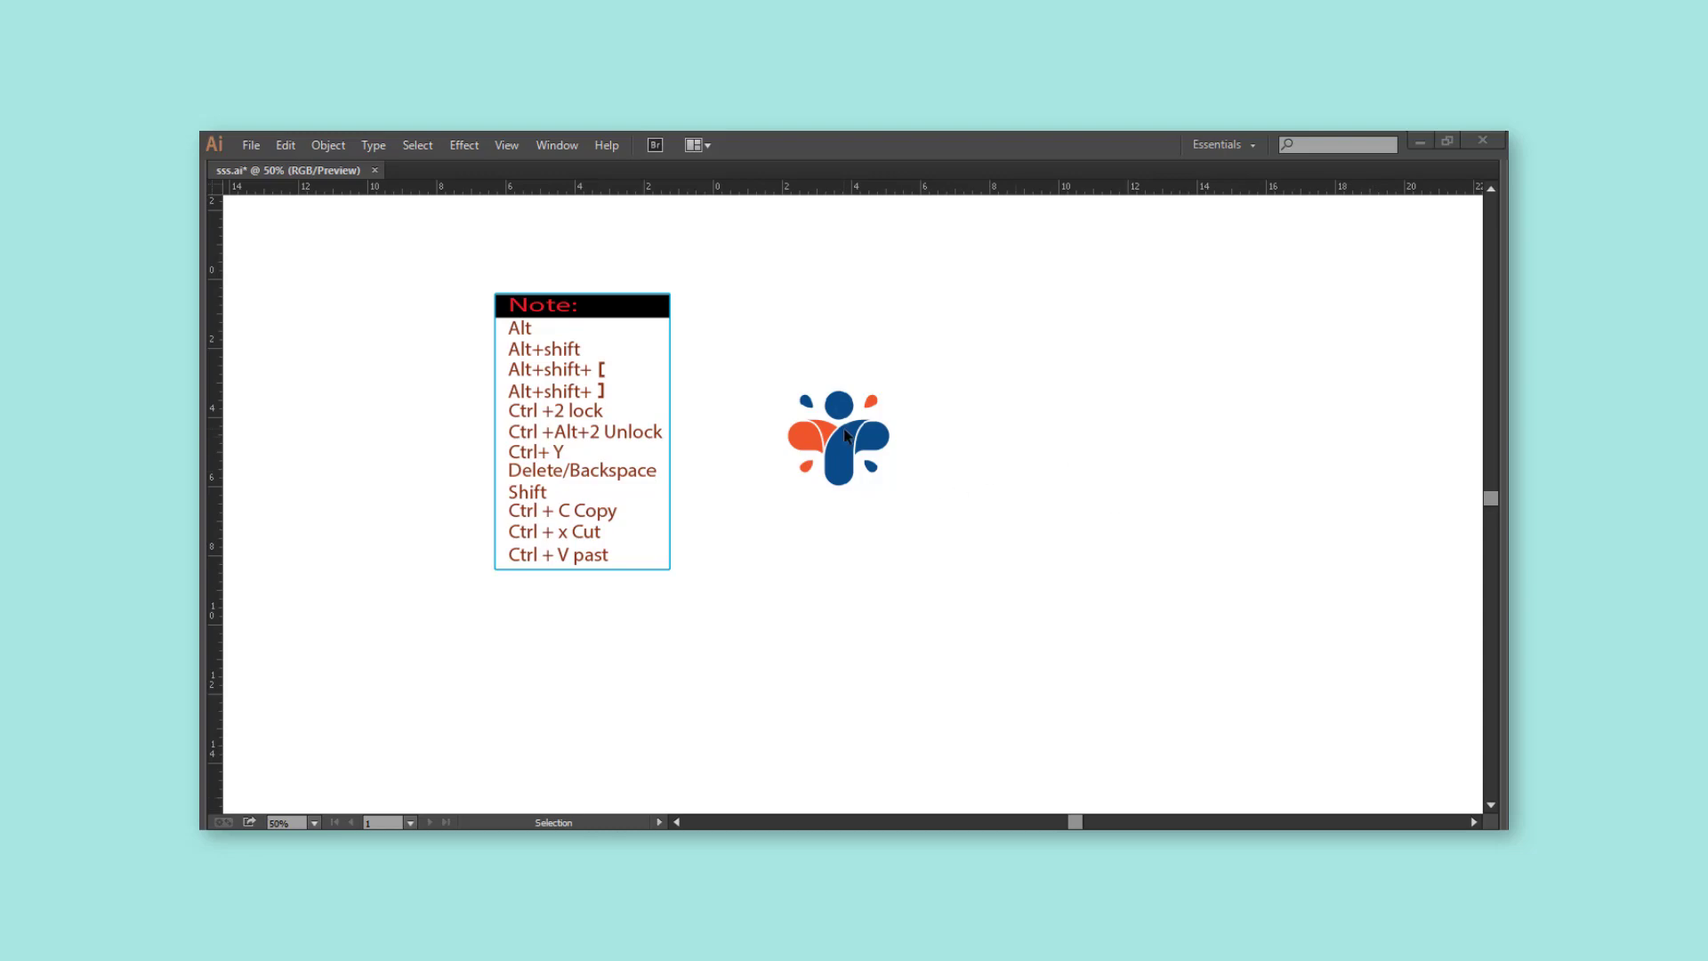
- Show the panels again and draw a 0.85 in circle over the head, filled with its blue
key("Tab")
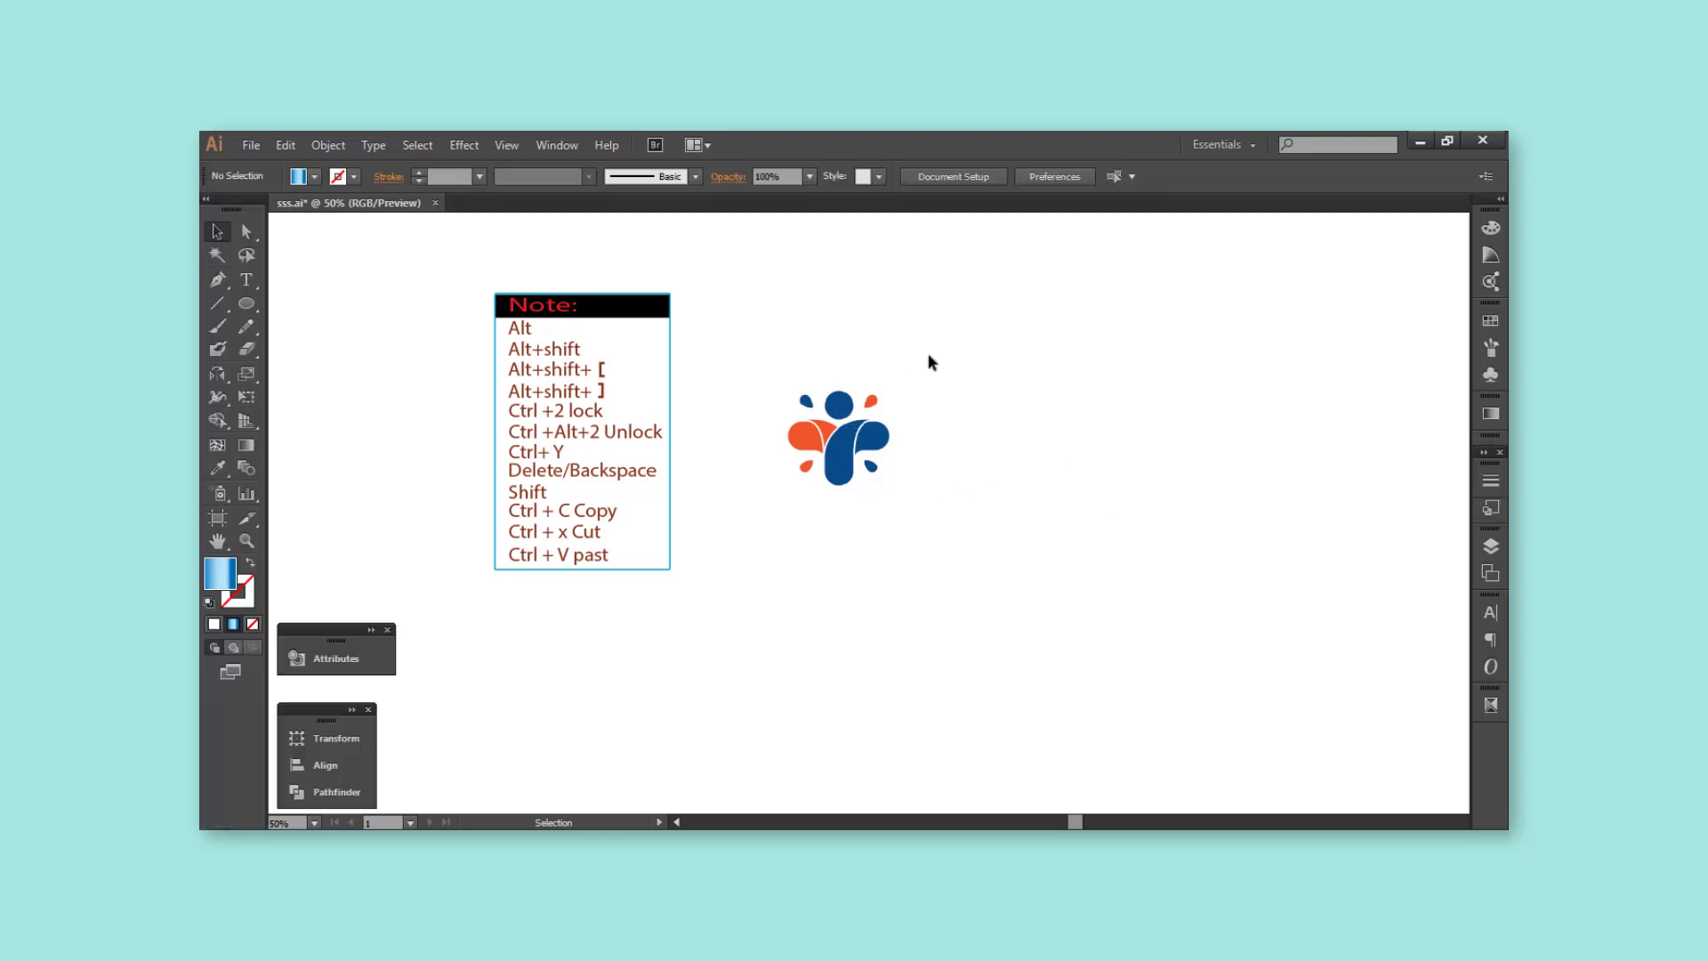
left_click(217, 279)
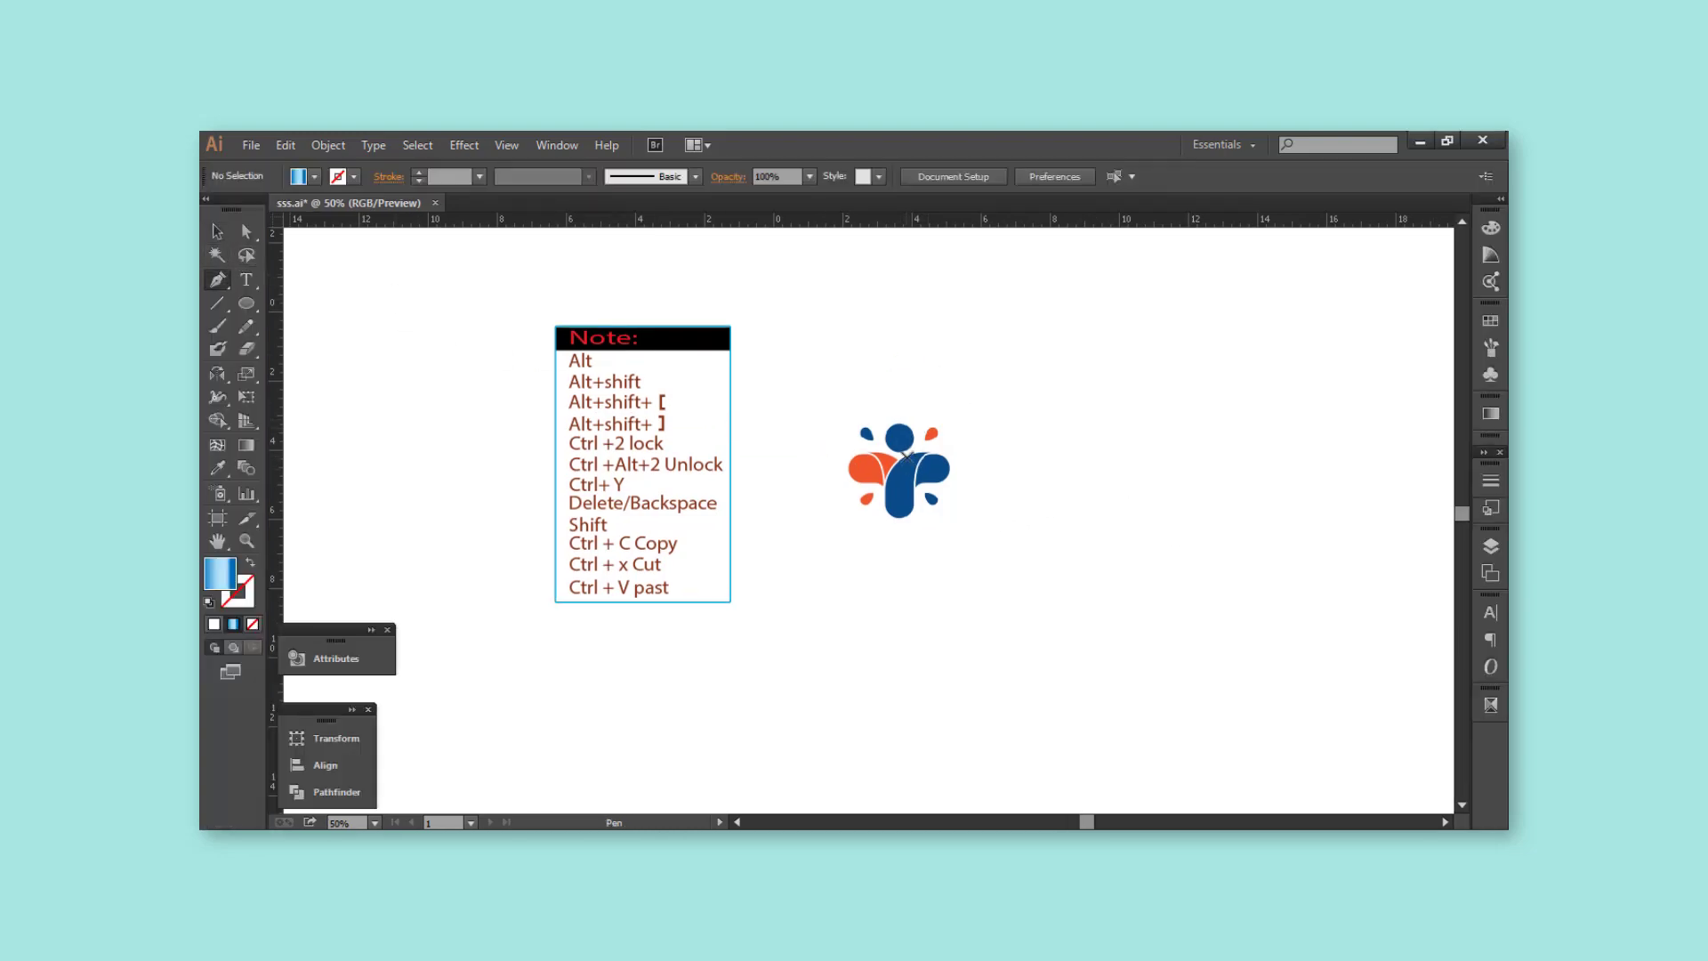
left_click(247, 303)
scroll(881, 436, "up", 1, "alt")
scroll(881, 436, "up", 4, "alt")
left_click_drag(878, 435, 966, 507)
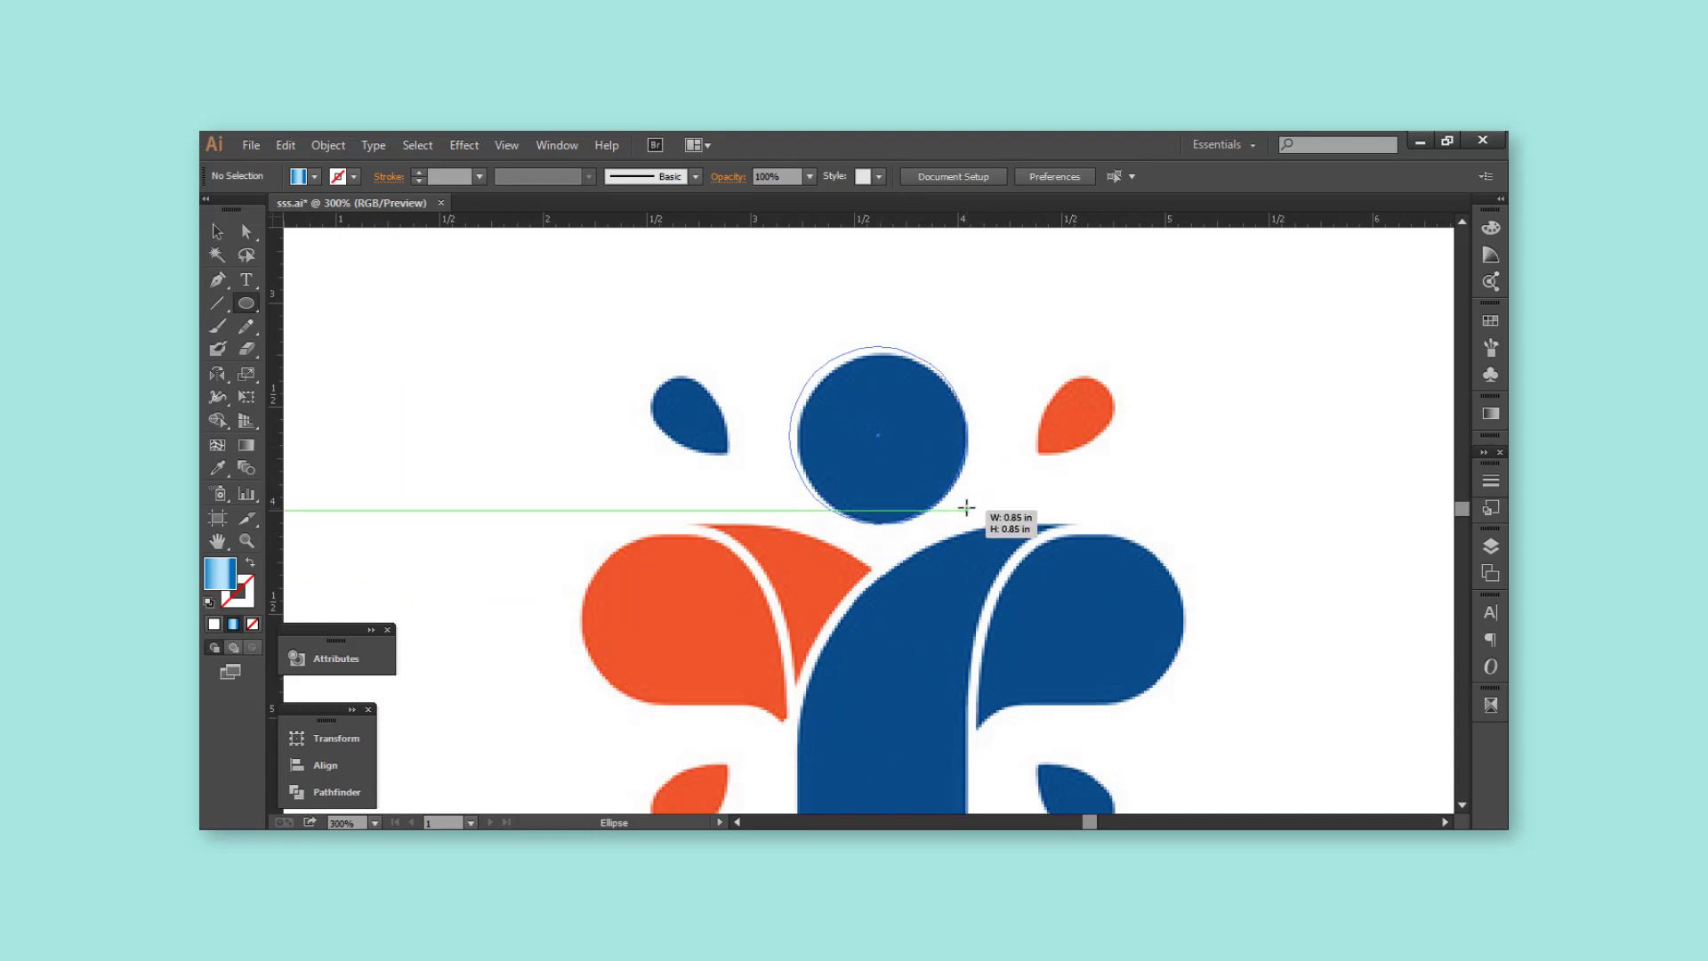
key("i")
left_click(961, 605)
- Make an unfilled, orange-outlined ellipse stretched over the logo's body stem
key("ctrl+minus")
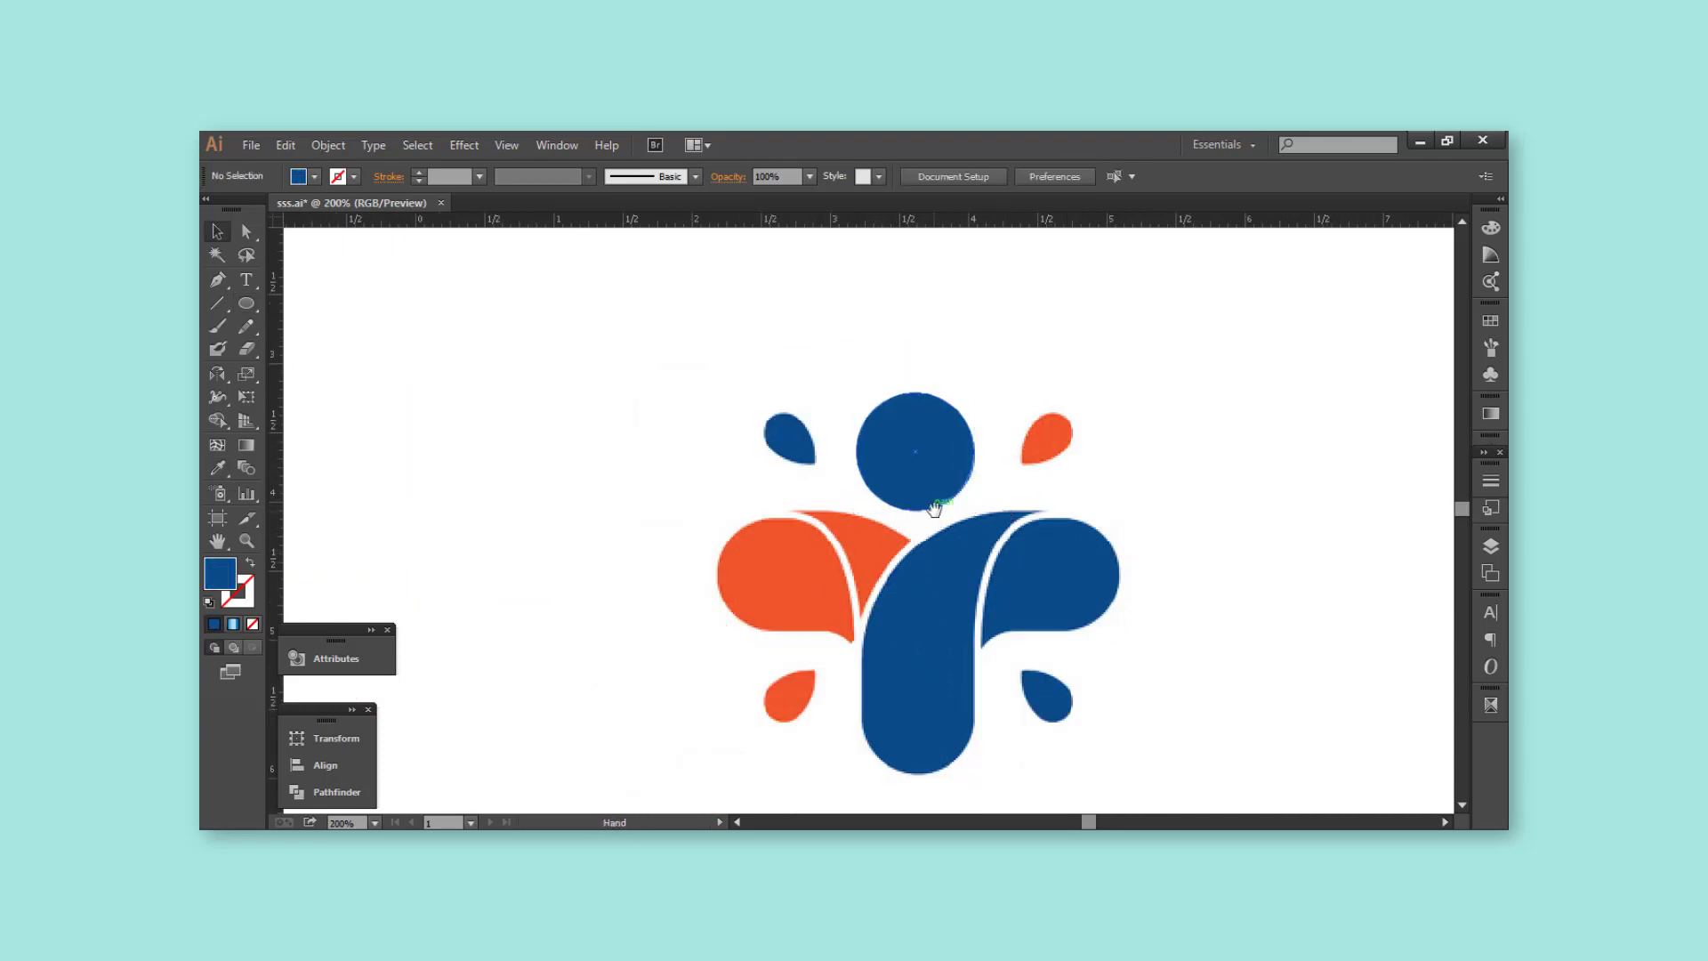
mouse_move(934, 509)
left_mouse_down()
mouse_move(877, 436)
mouse_move(916, 698)
left_mouse_up()
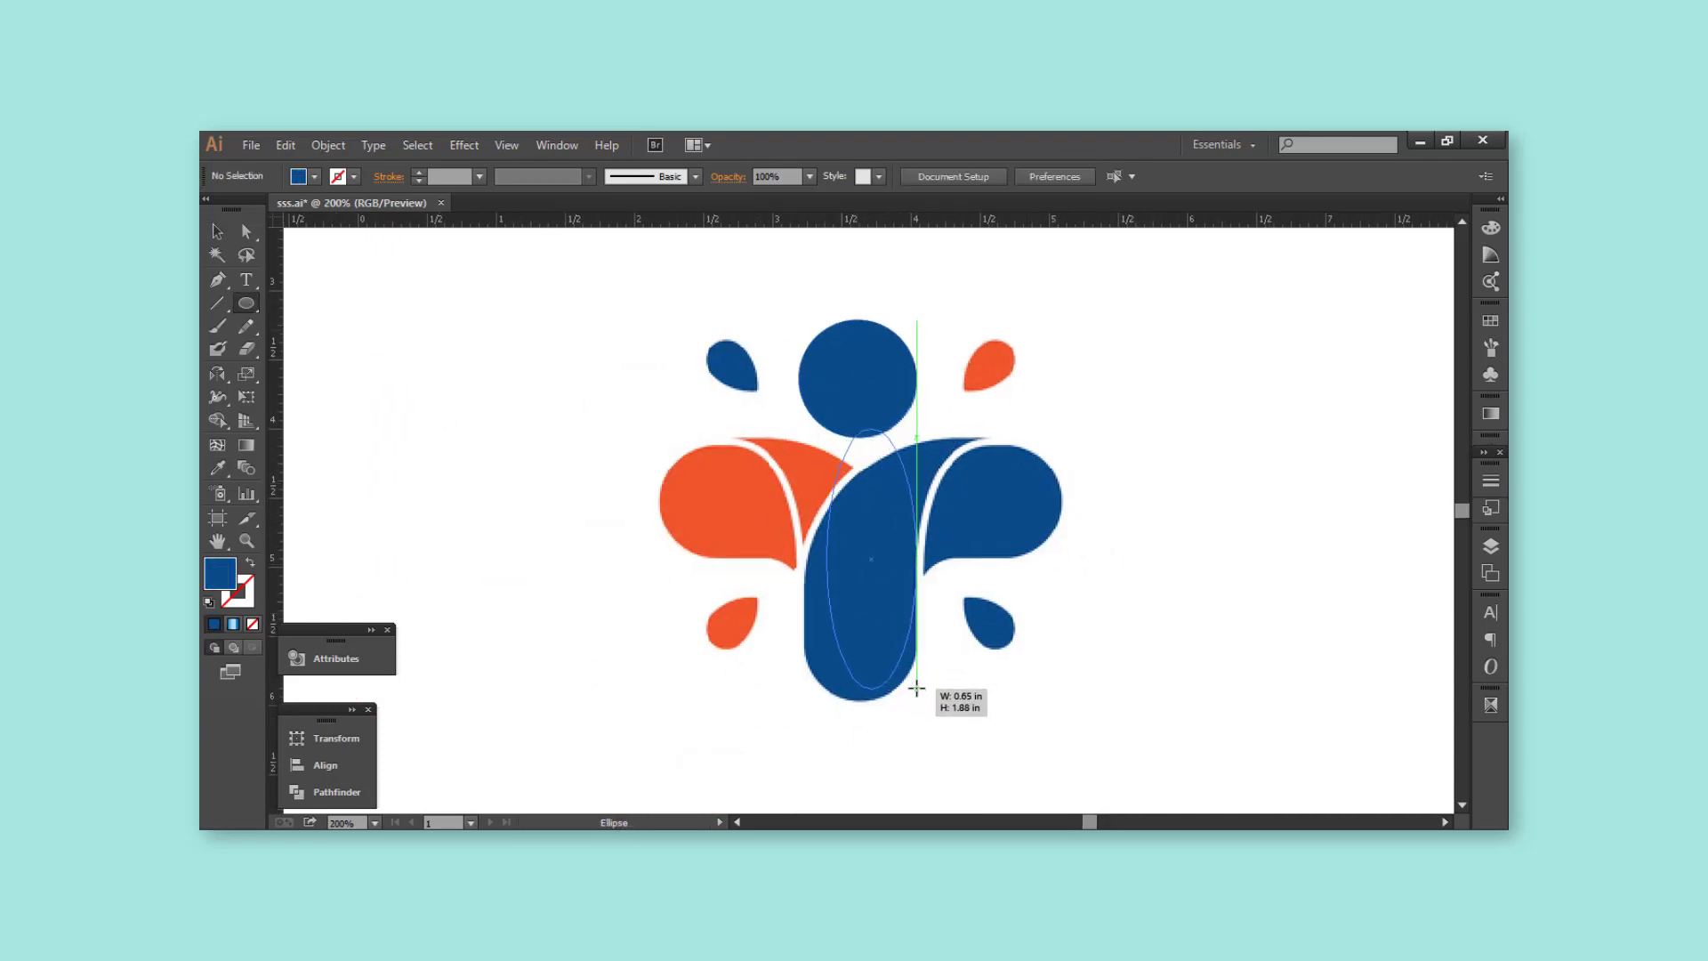
key("shift+x")
key("v")
key("i")
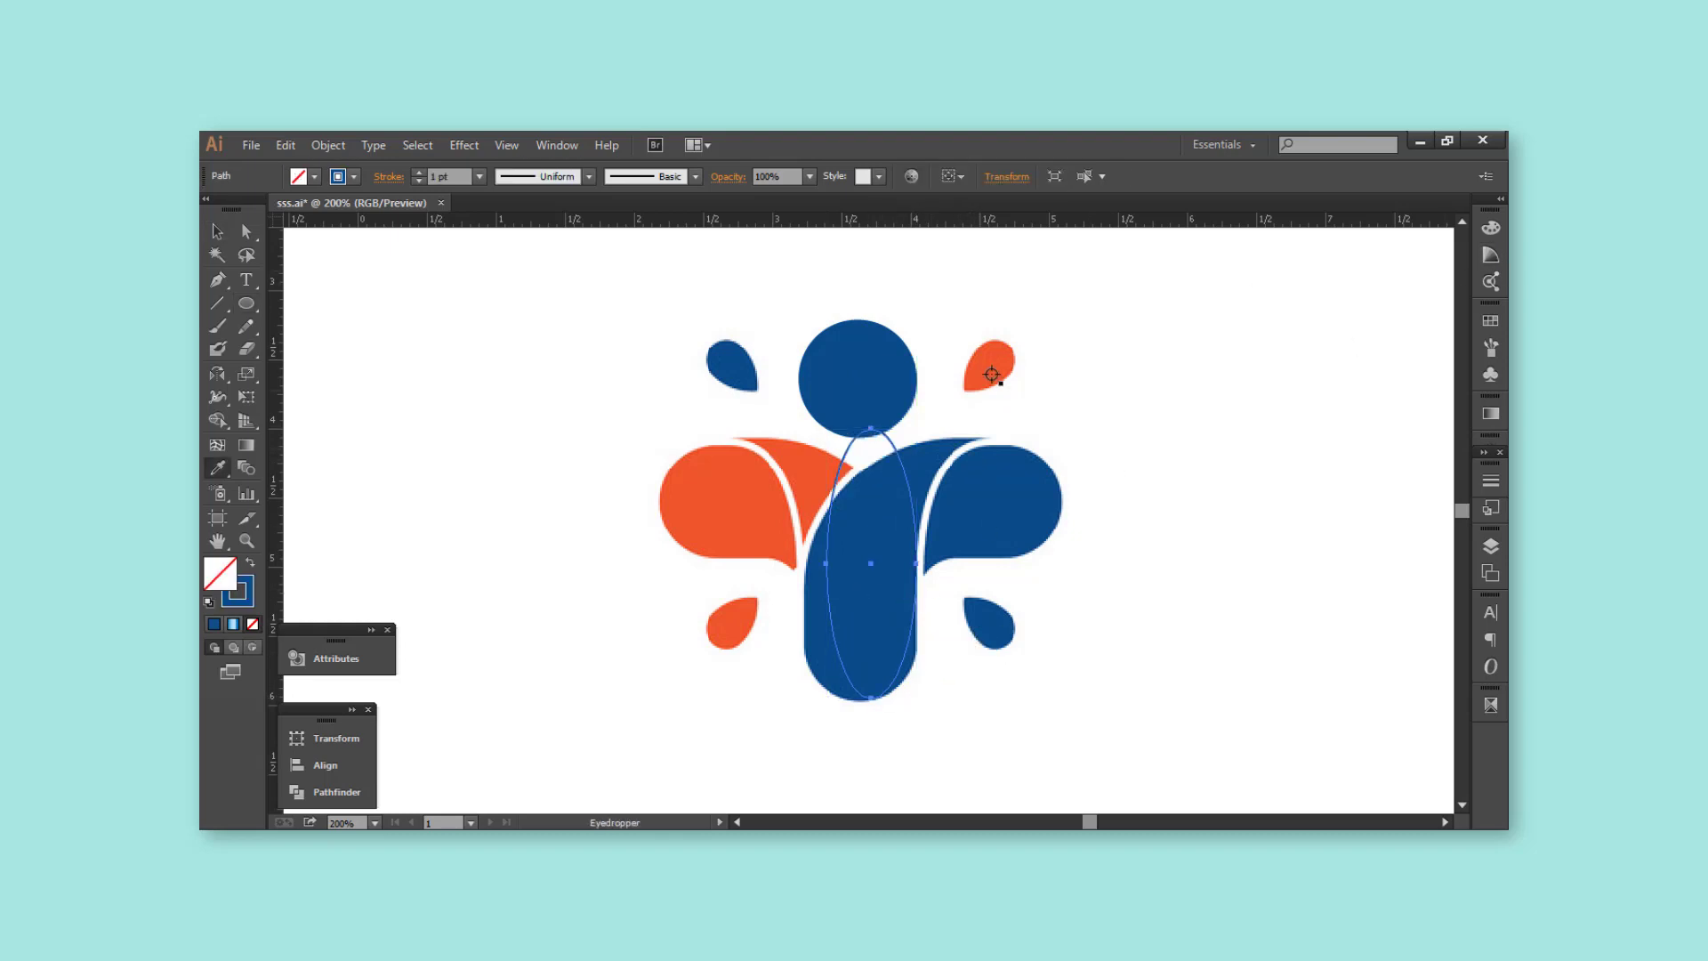
left_click(990, 369)
key("shift+x")
key("v")
mouse_move(916, 428)
left_mouse_down()
mouse_move(983, 438)
mouse_move(978, 490)
left_mouse_up()
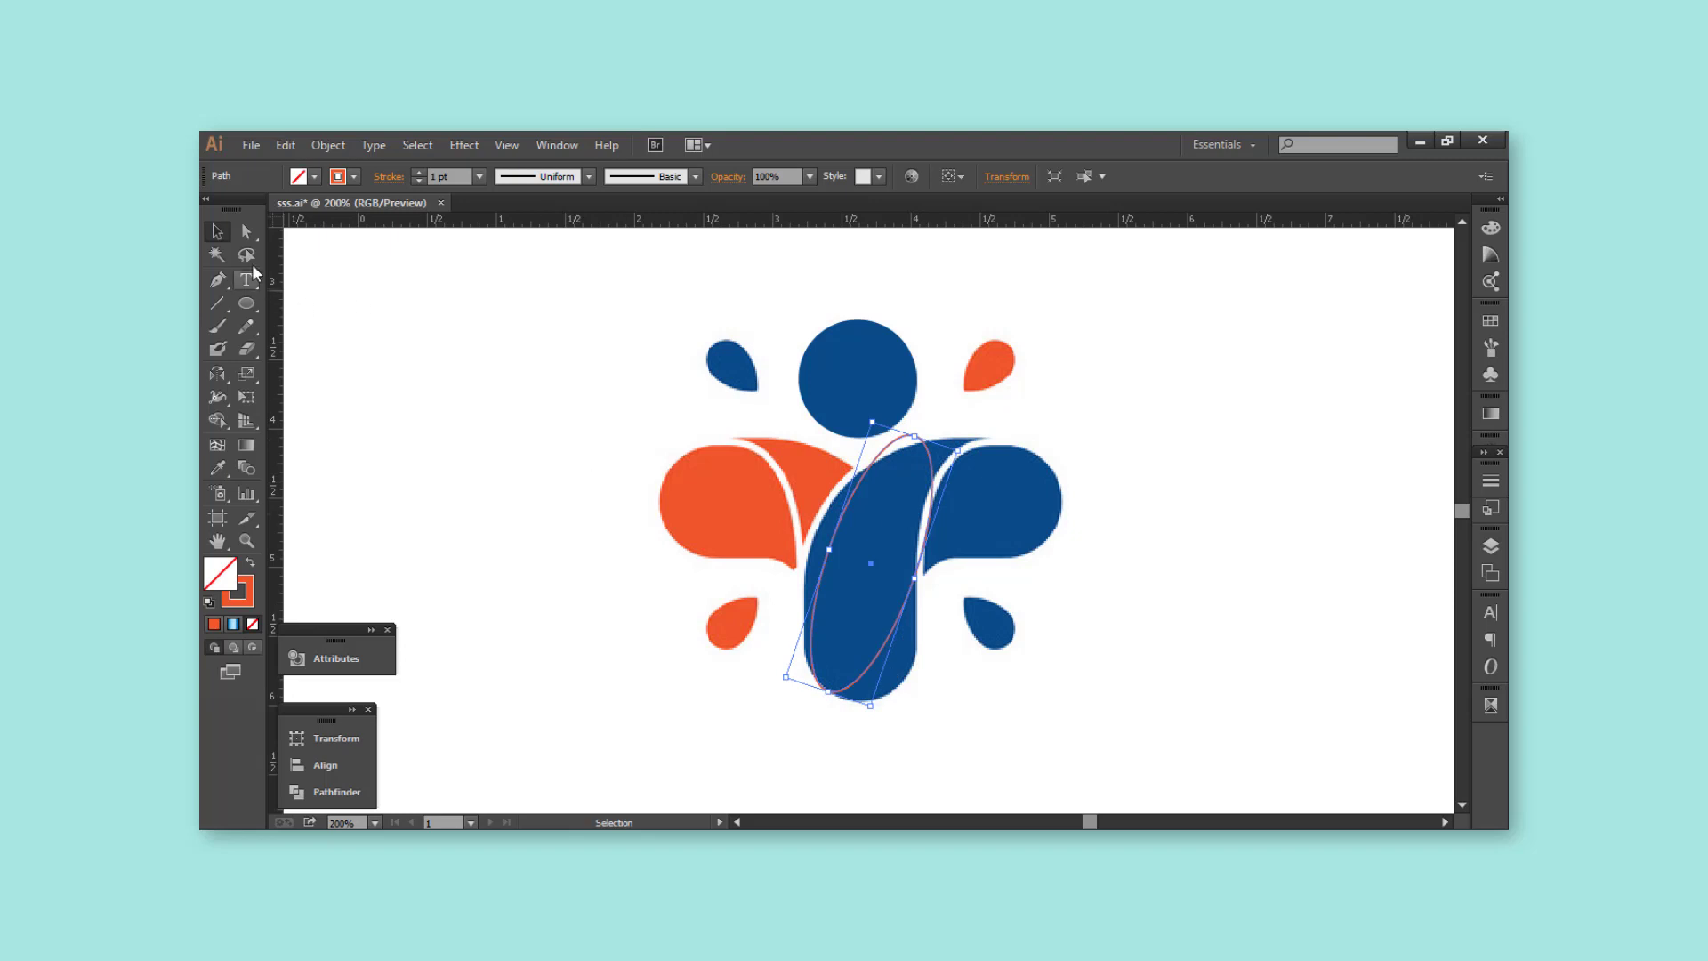
- Reshape the ellipse's anchors and handles to follow the curved blue stem's edges
key("a")
left_click(954, 606)
left_click(916, 578)
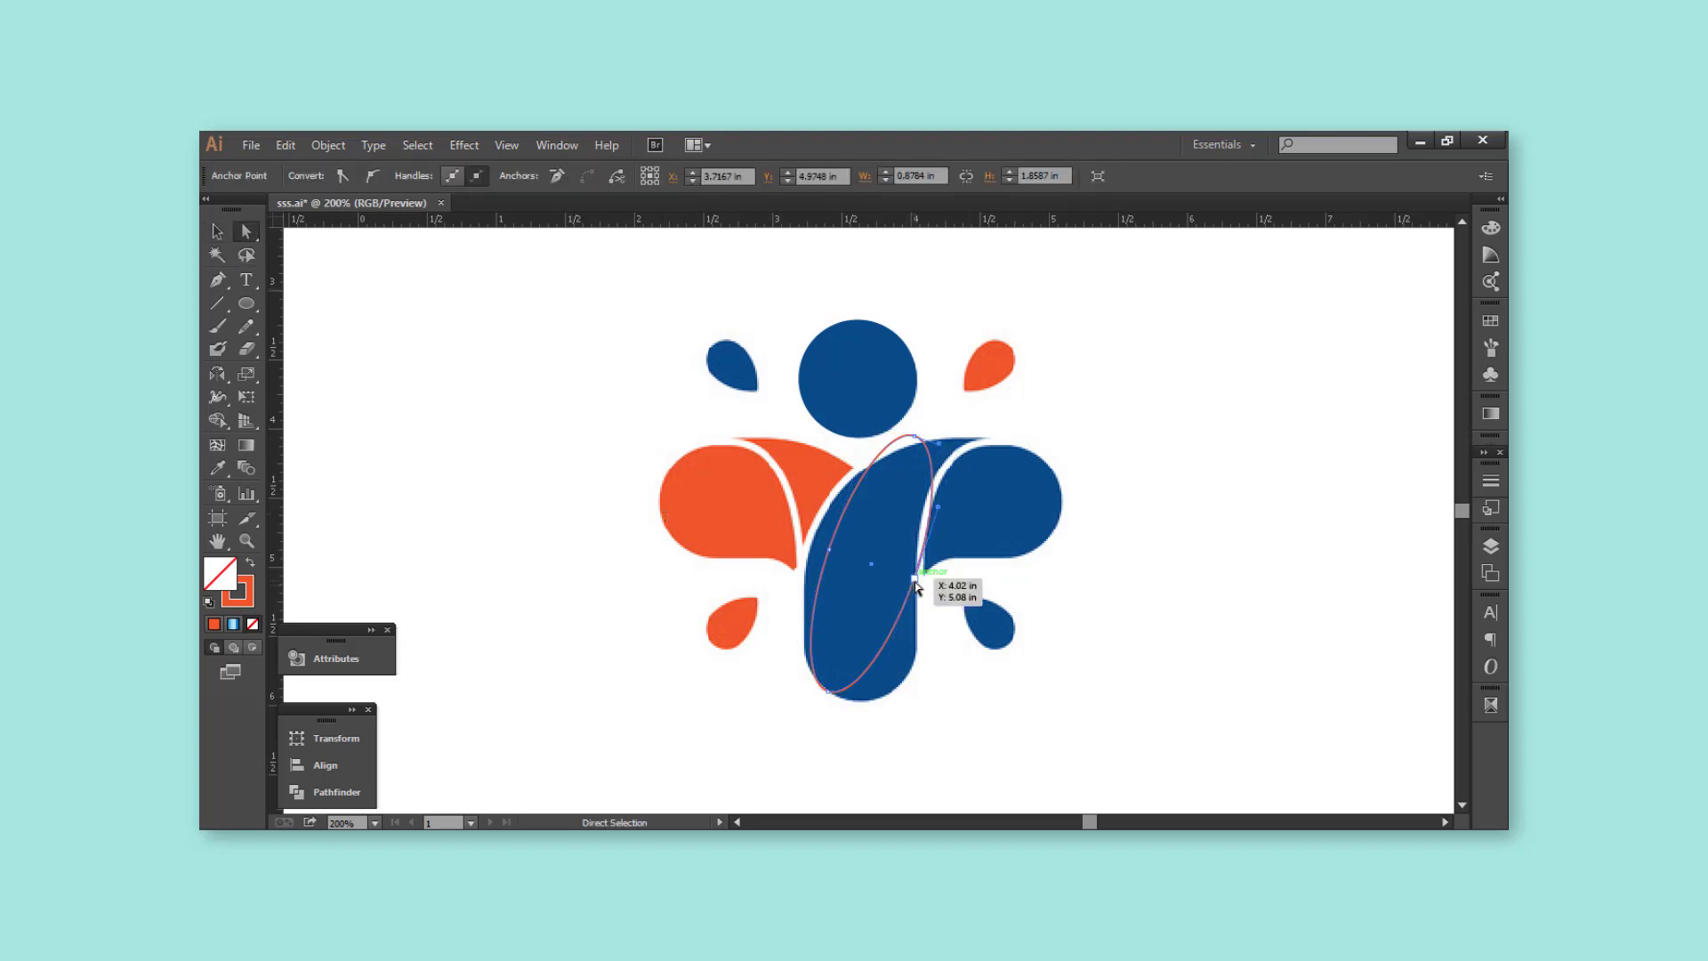
left_click_drag(896, 667, 946, 724)
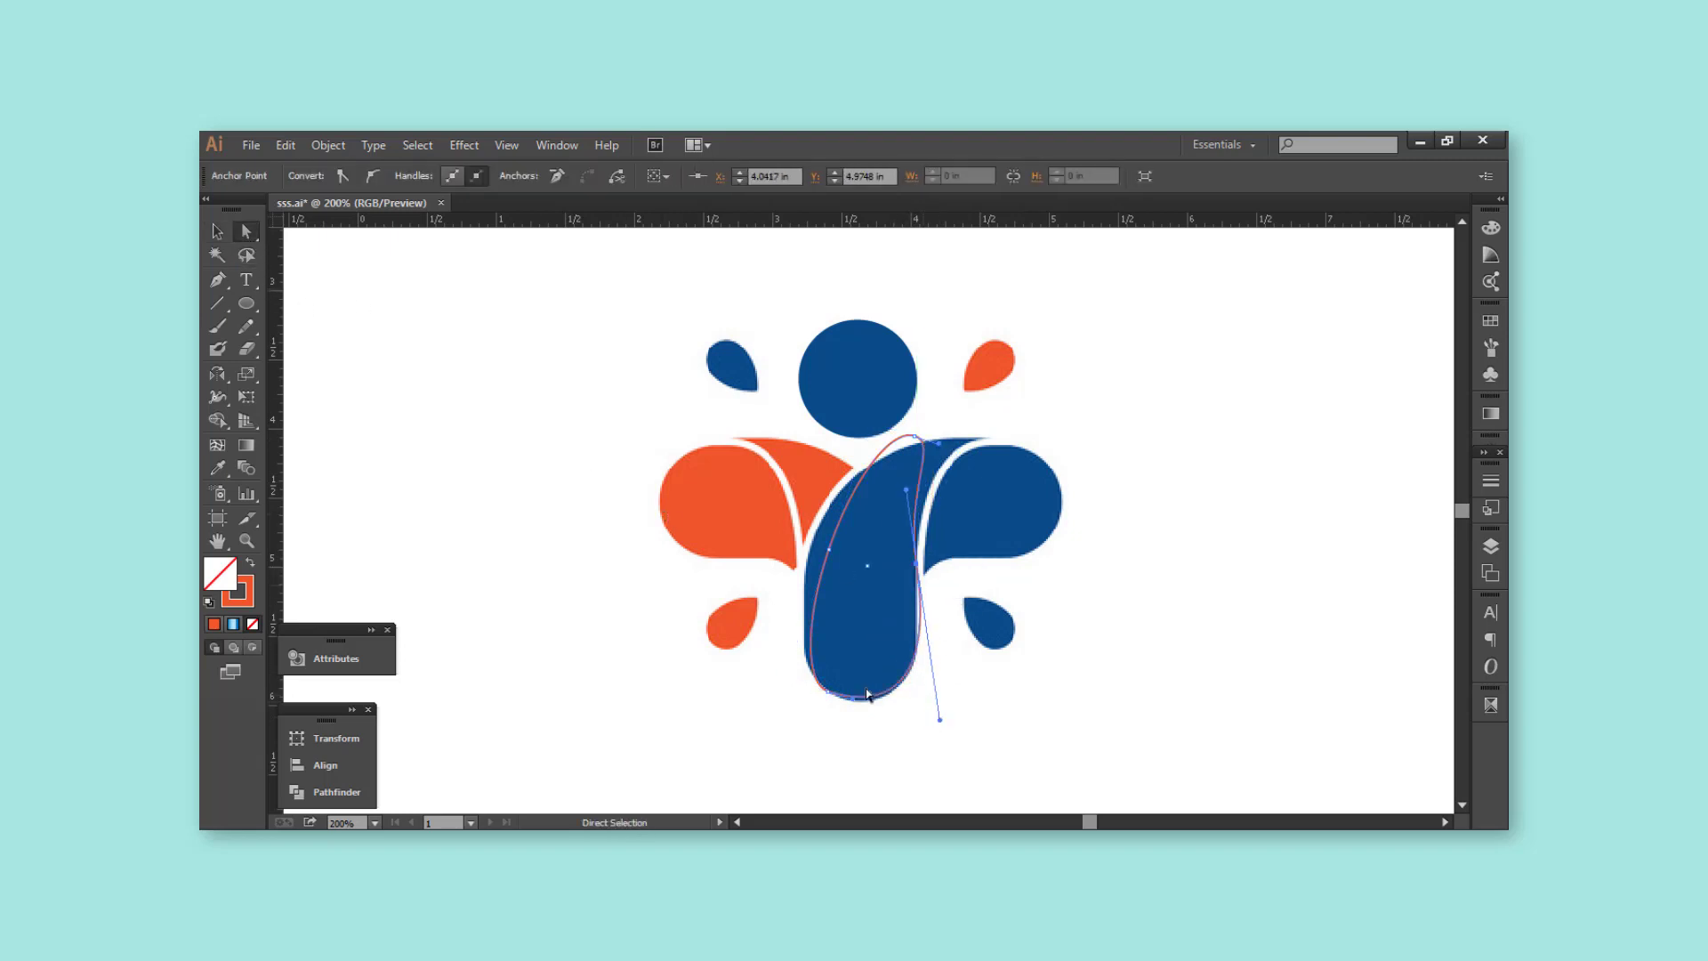
left_click_drag(829, 554, 811, 554)
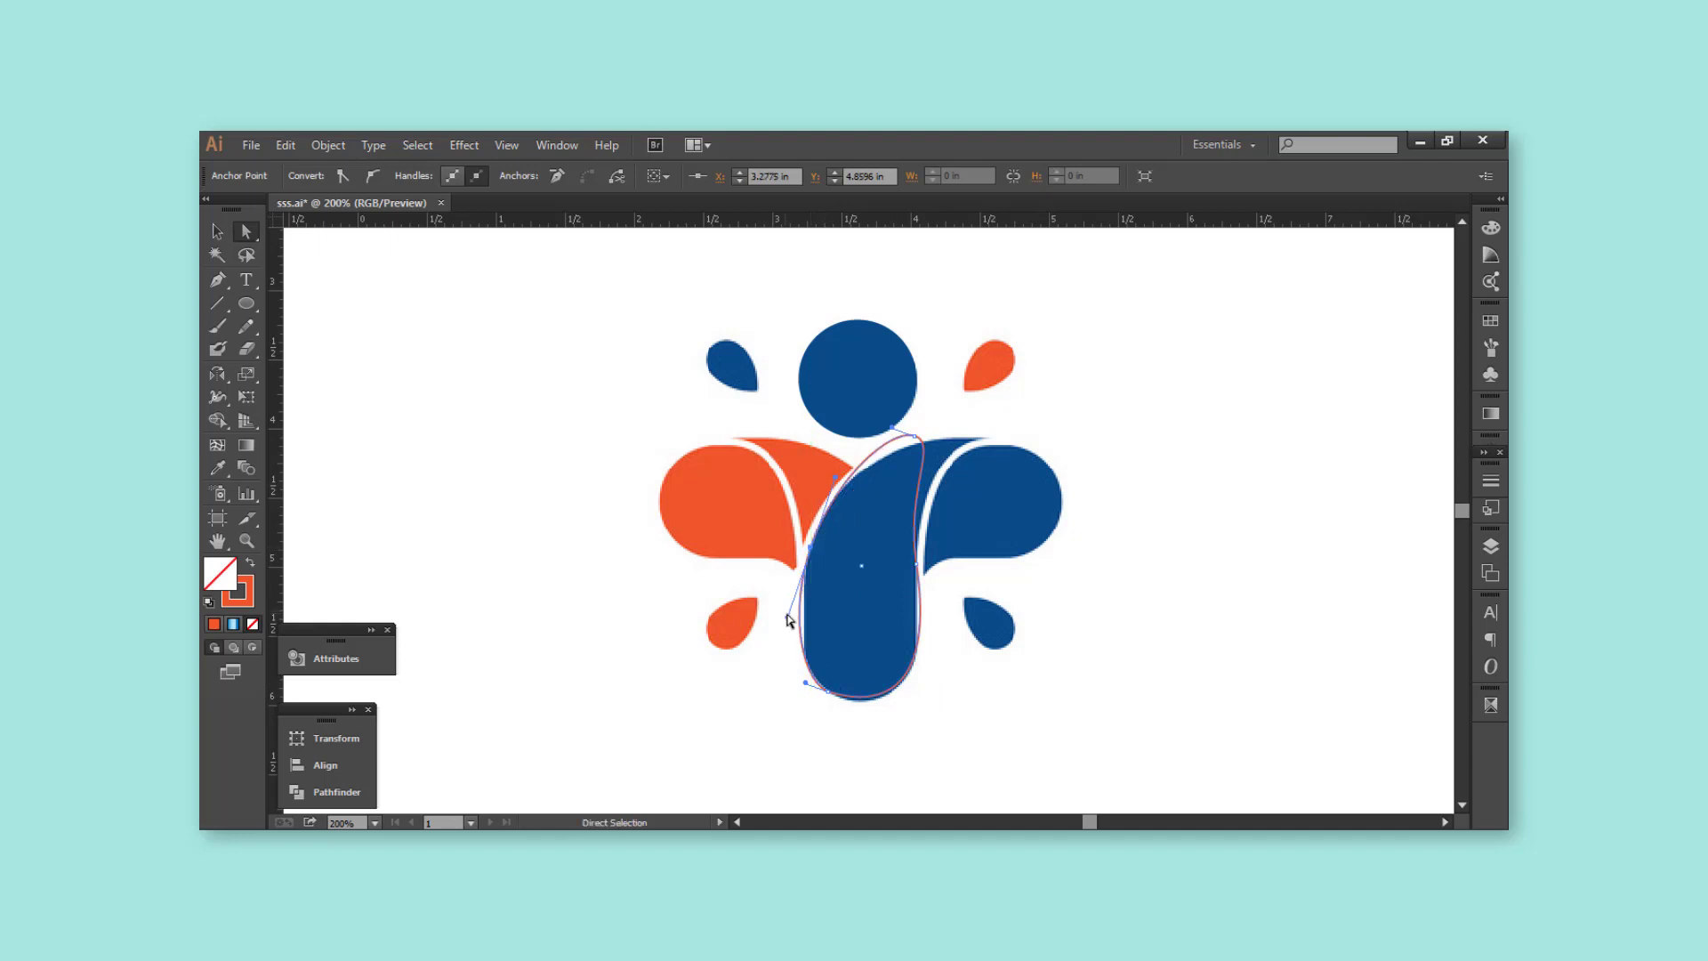
scroll(1034, 320, "up", 1)
left_click_drag(865, 498, 1006, 488)
mouse_move(841, 578)
left_mouse_down()
mouse_move(840, 495)
mouse_move(827, 526)
left_mouse_up()
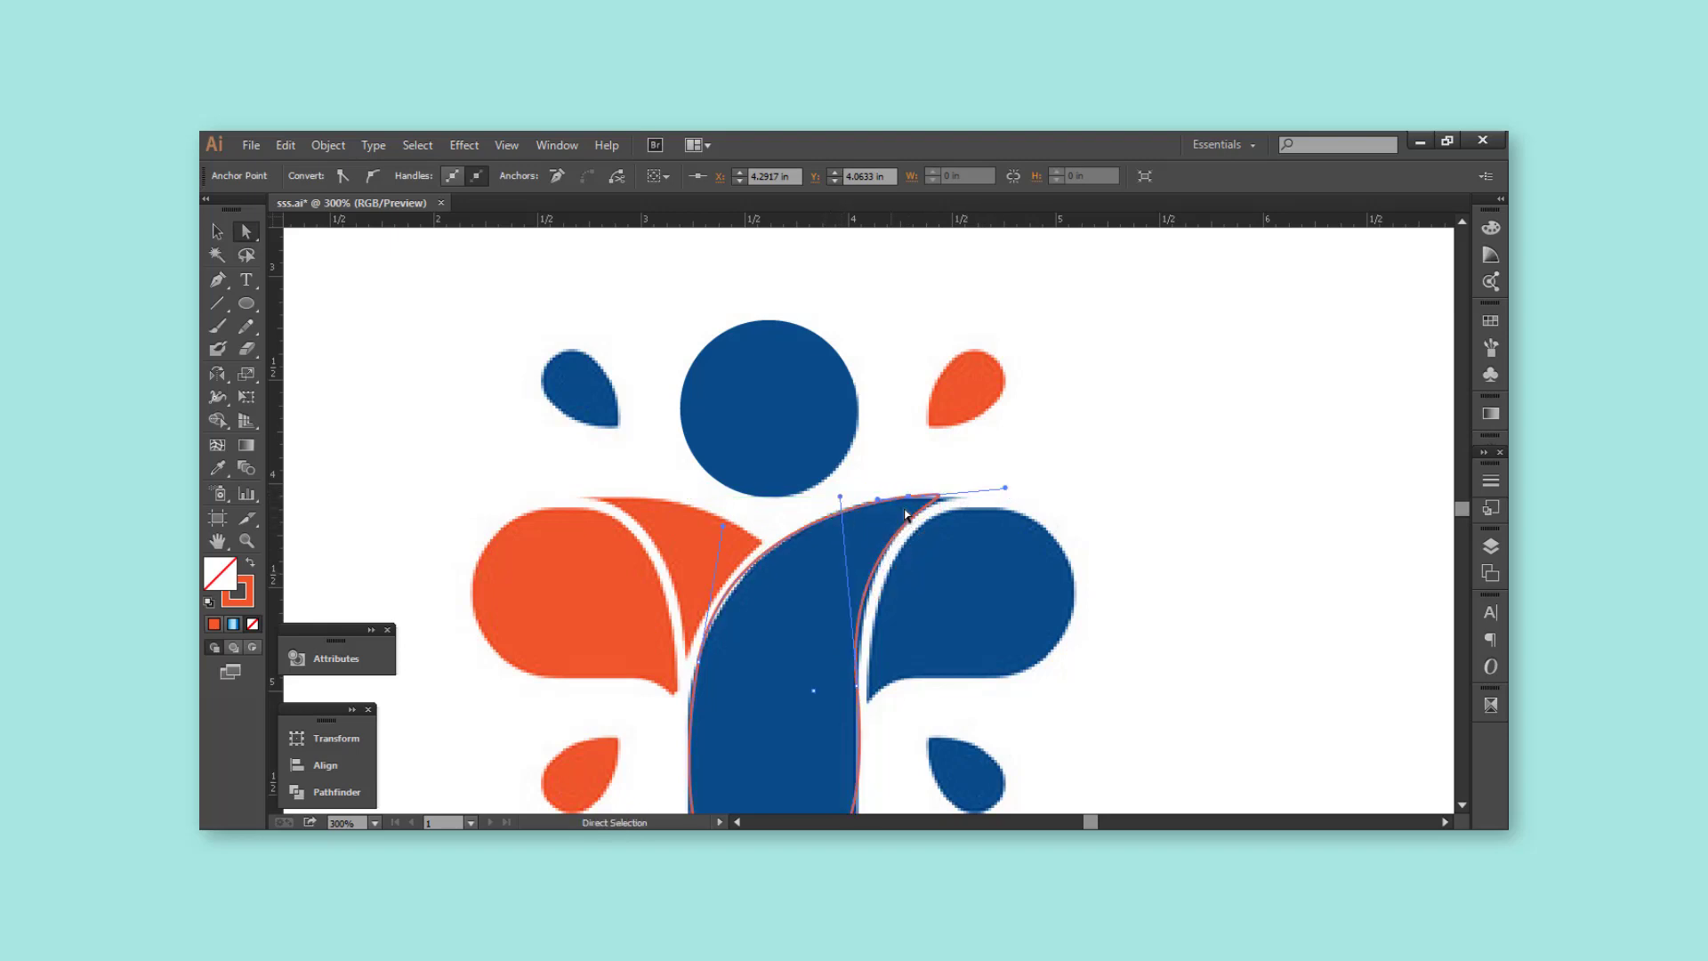
left_click(1022, 523)
key("v")
key("ctrl+minus")
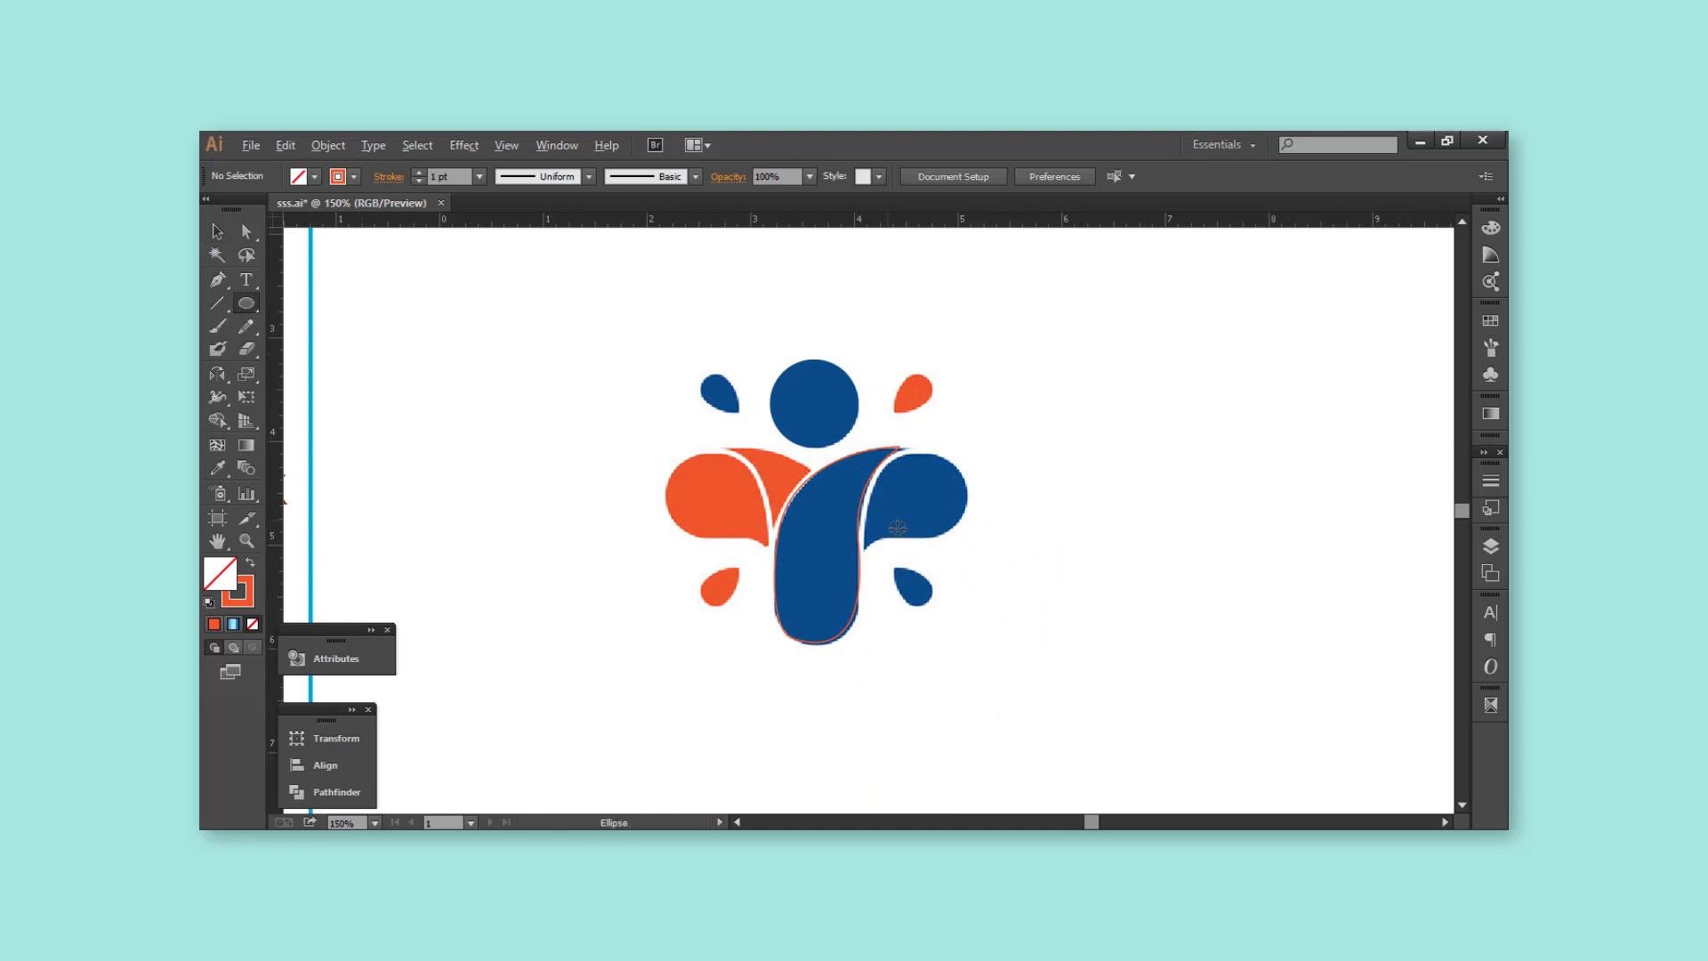
- Rotate the circle over the right arm and pull its anchor and handles into a teardrop
key("ctrl+plus")
left_click(990, 434)
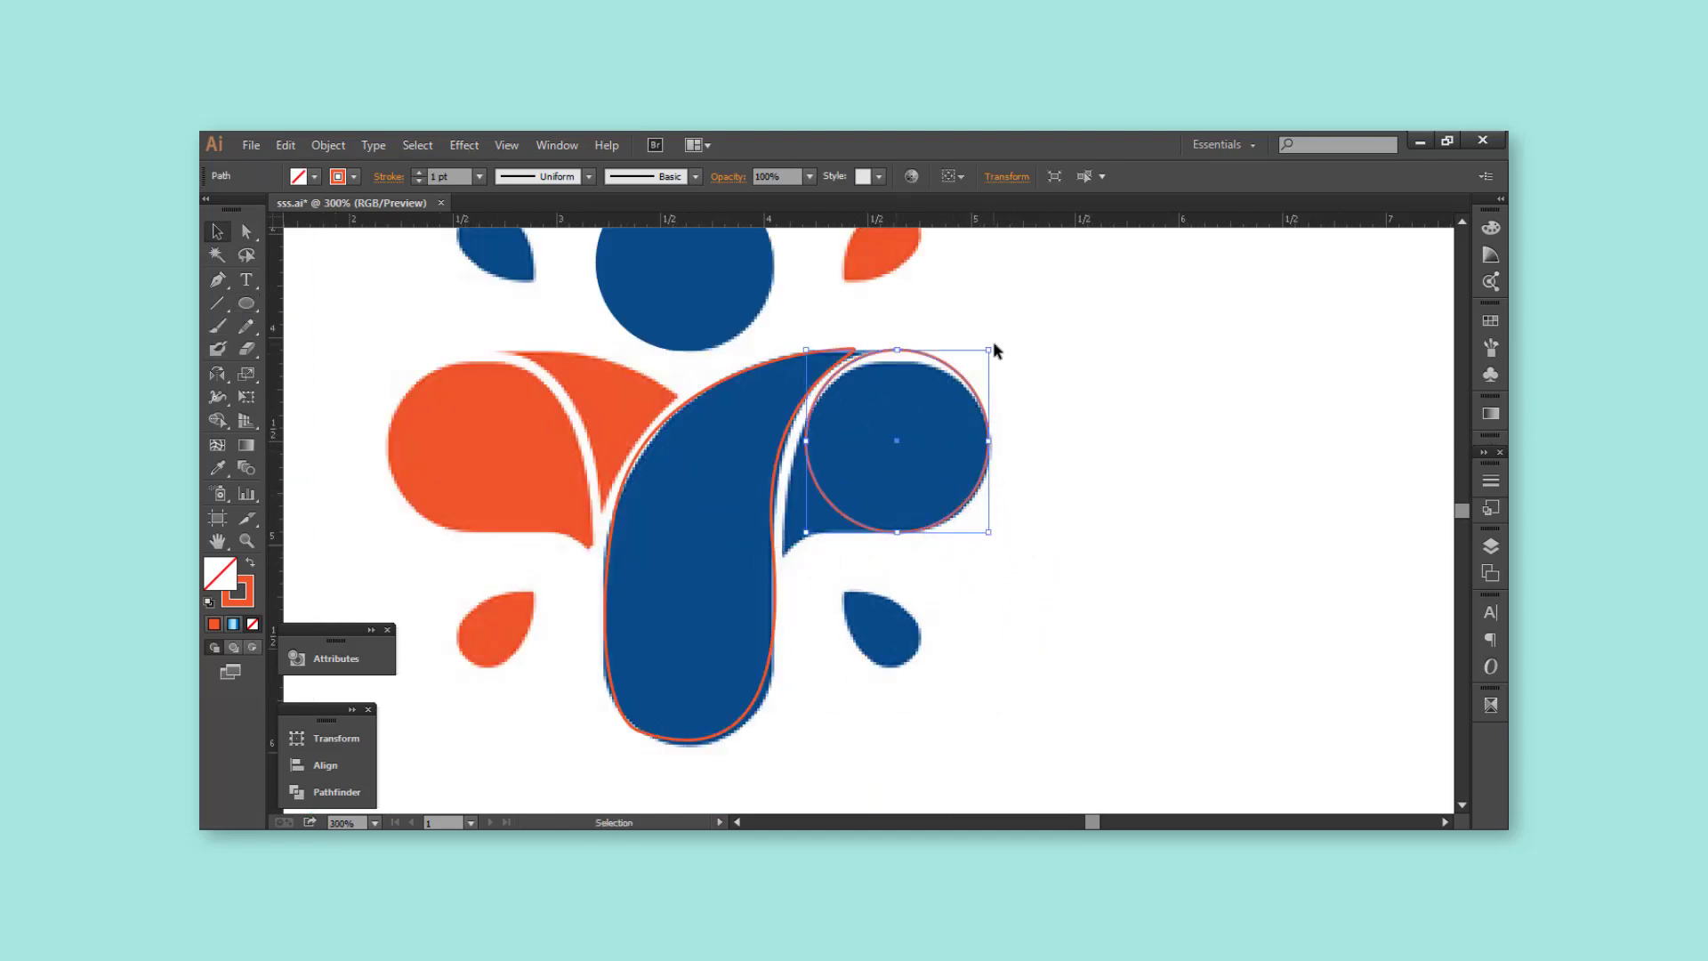
left_click_drag(994, 347, 925, 333)
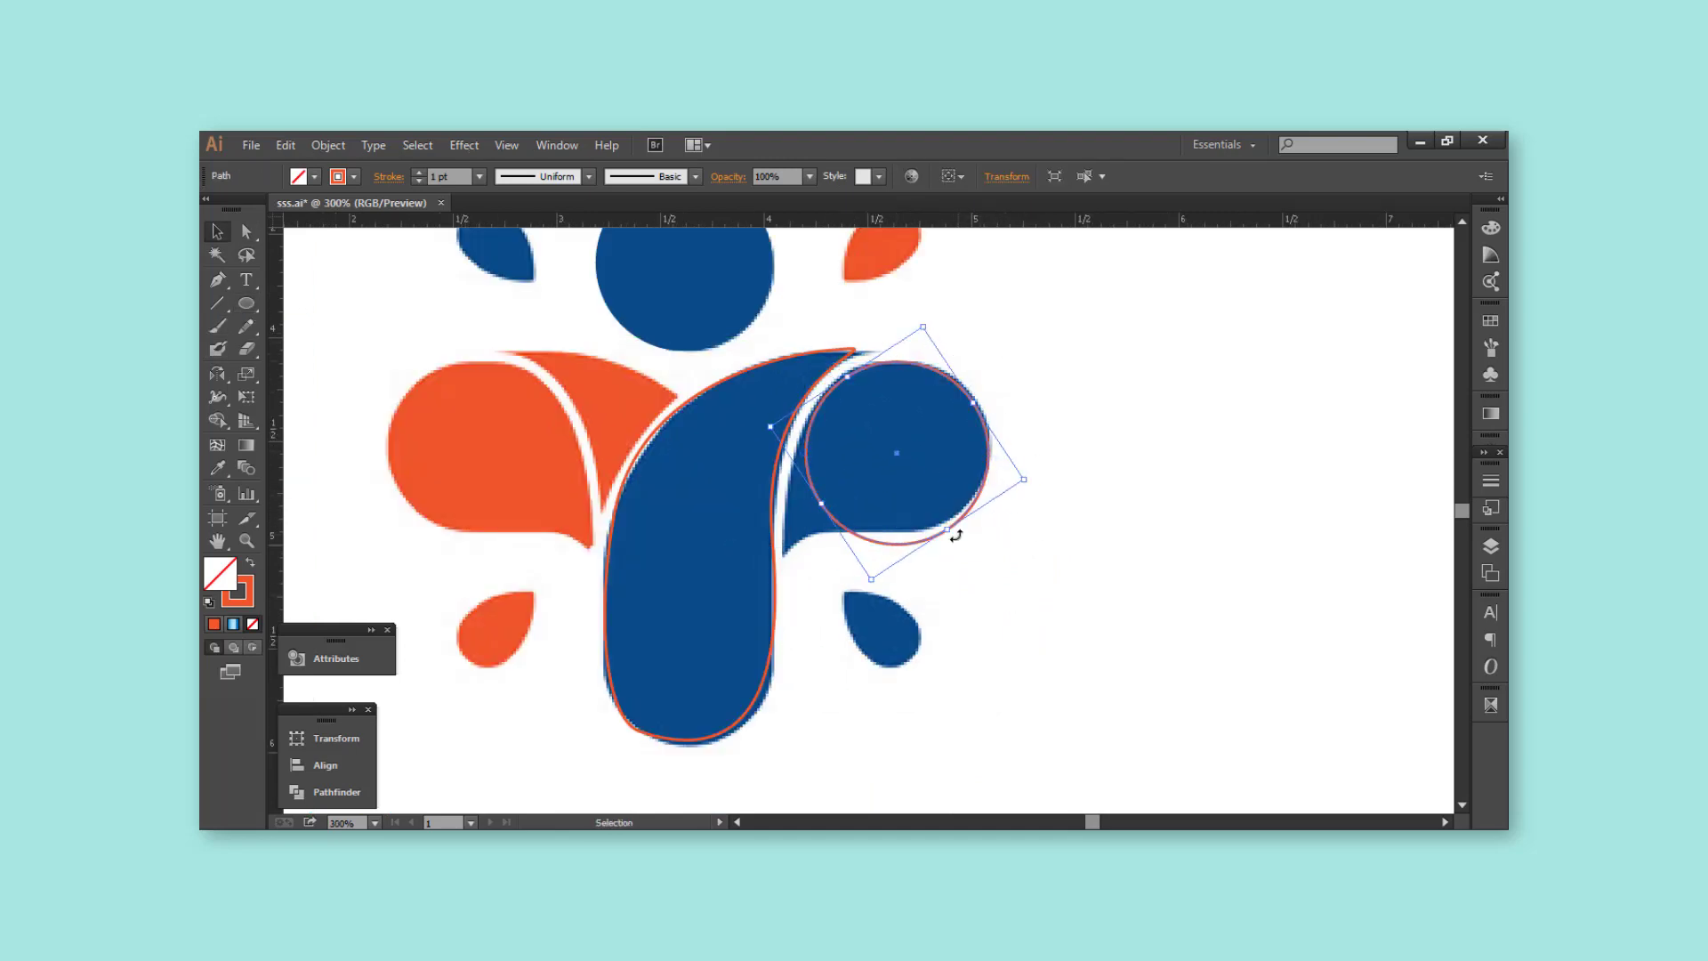
key("a")
mouse_move(815, 506)
left_mouse_down()
mouse_move(786, 554)
mouse_move(827, 518)
left_mouse_up()
left_click_drag(745, 583, 836, 532)
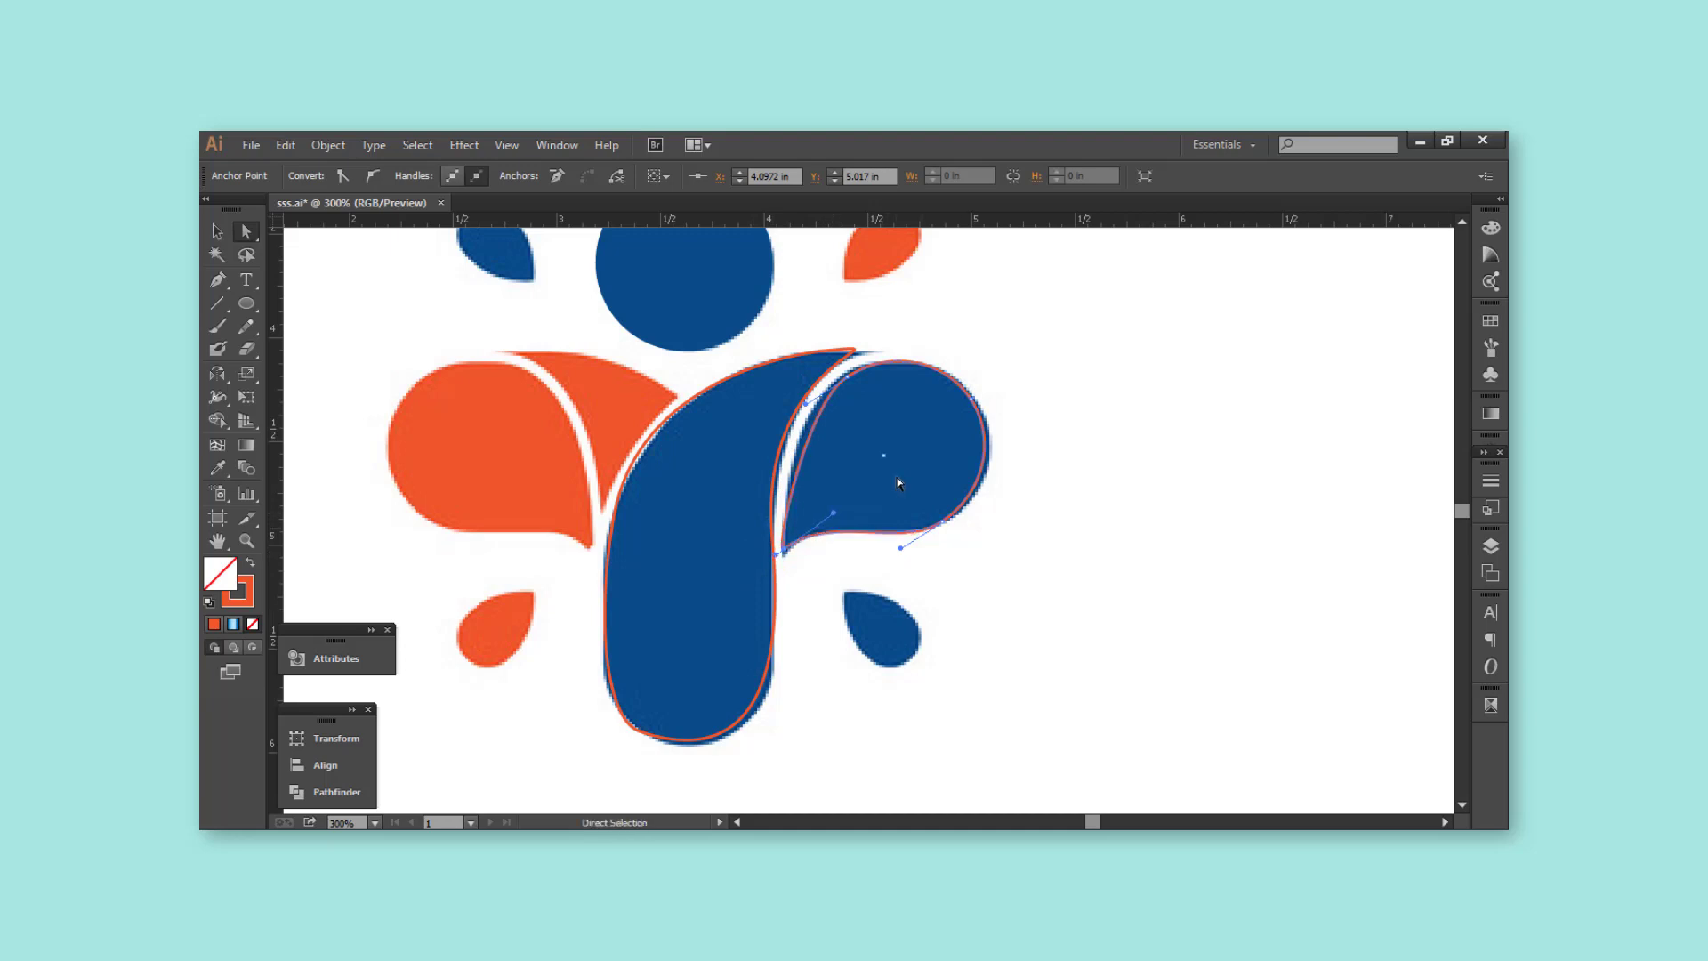
left_click(807, 407)
scroll(807, 407, "up", 1)
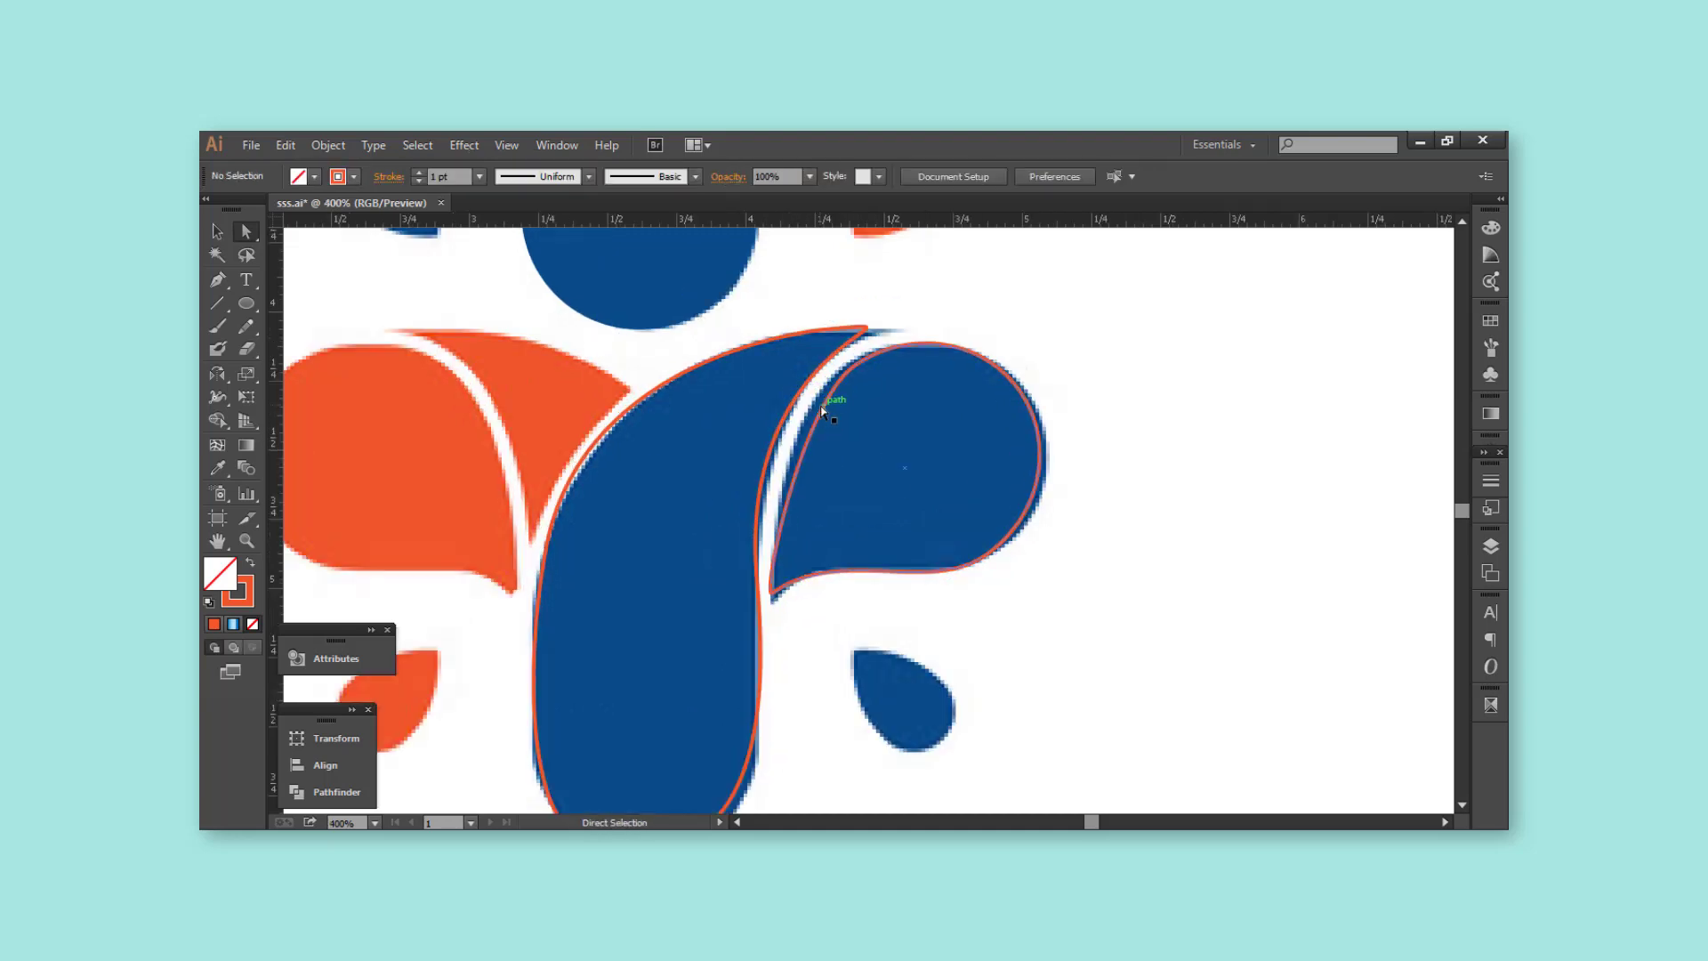
key("ctrl+shift+a")
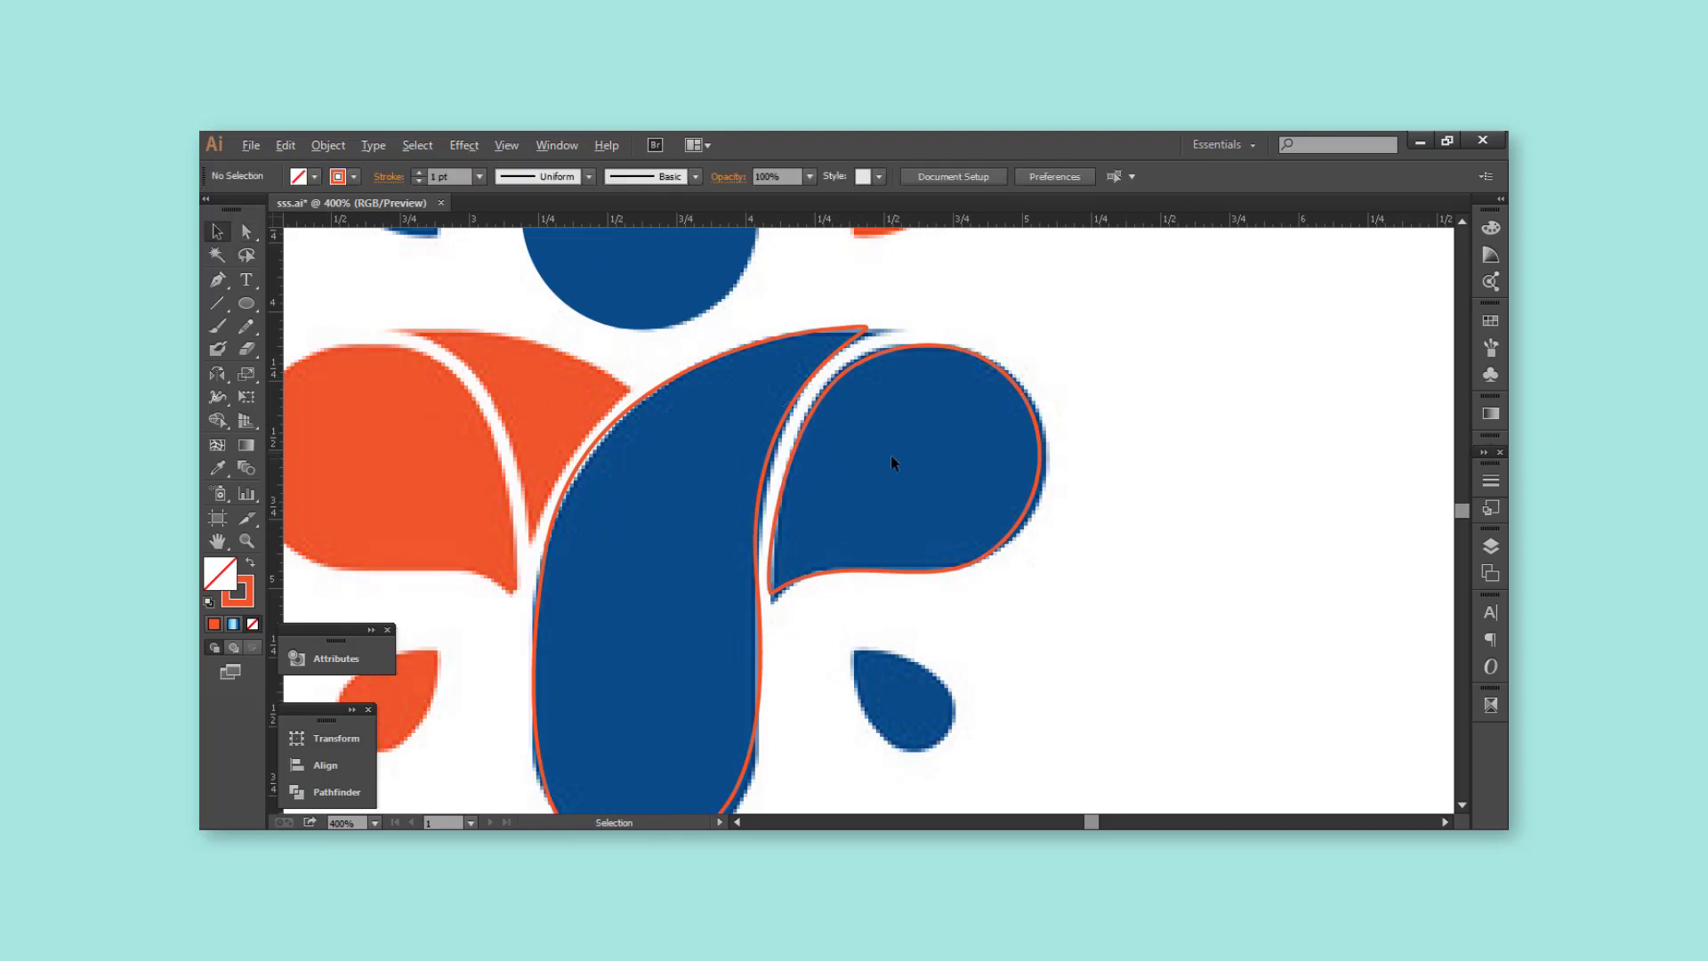
key("ctrl+minus")
key("ctrl+minus")
left_click_drag(1075, 455, 1085, 450)
- Trace the orange shoulder piece with a closed curved Pen path
left_click(216, 281)
scroll(845, 373, "up", 1)
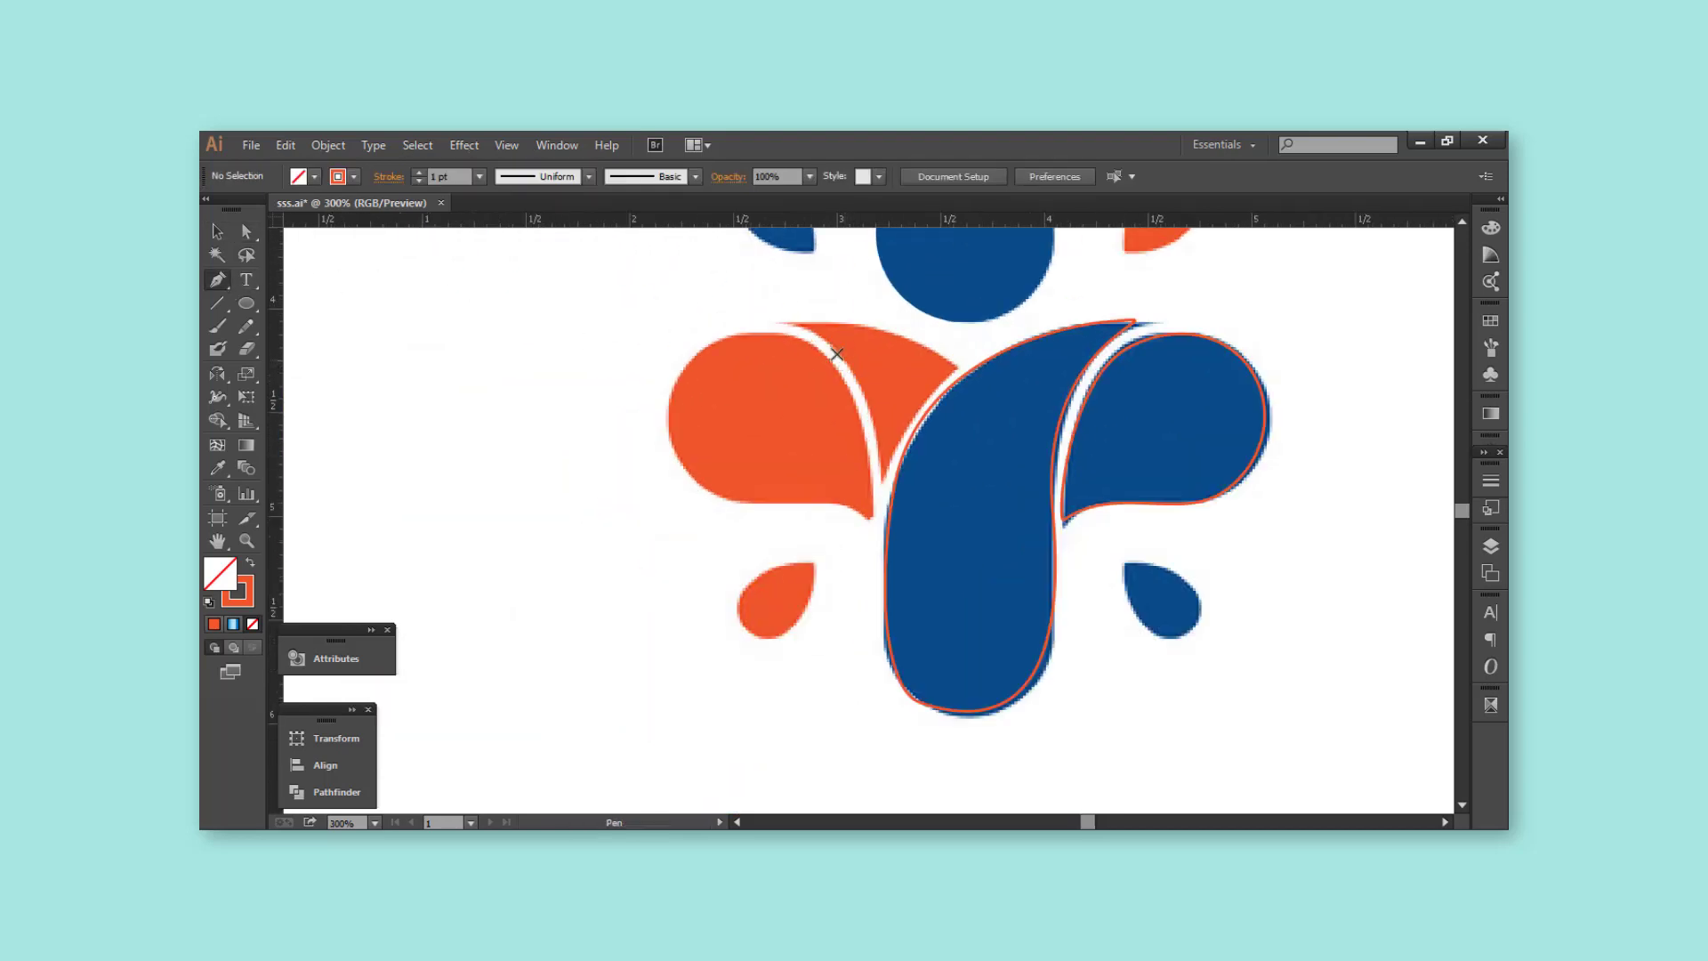
left_click(791, 322)
left_click_drag(881, 478, 885, 600)
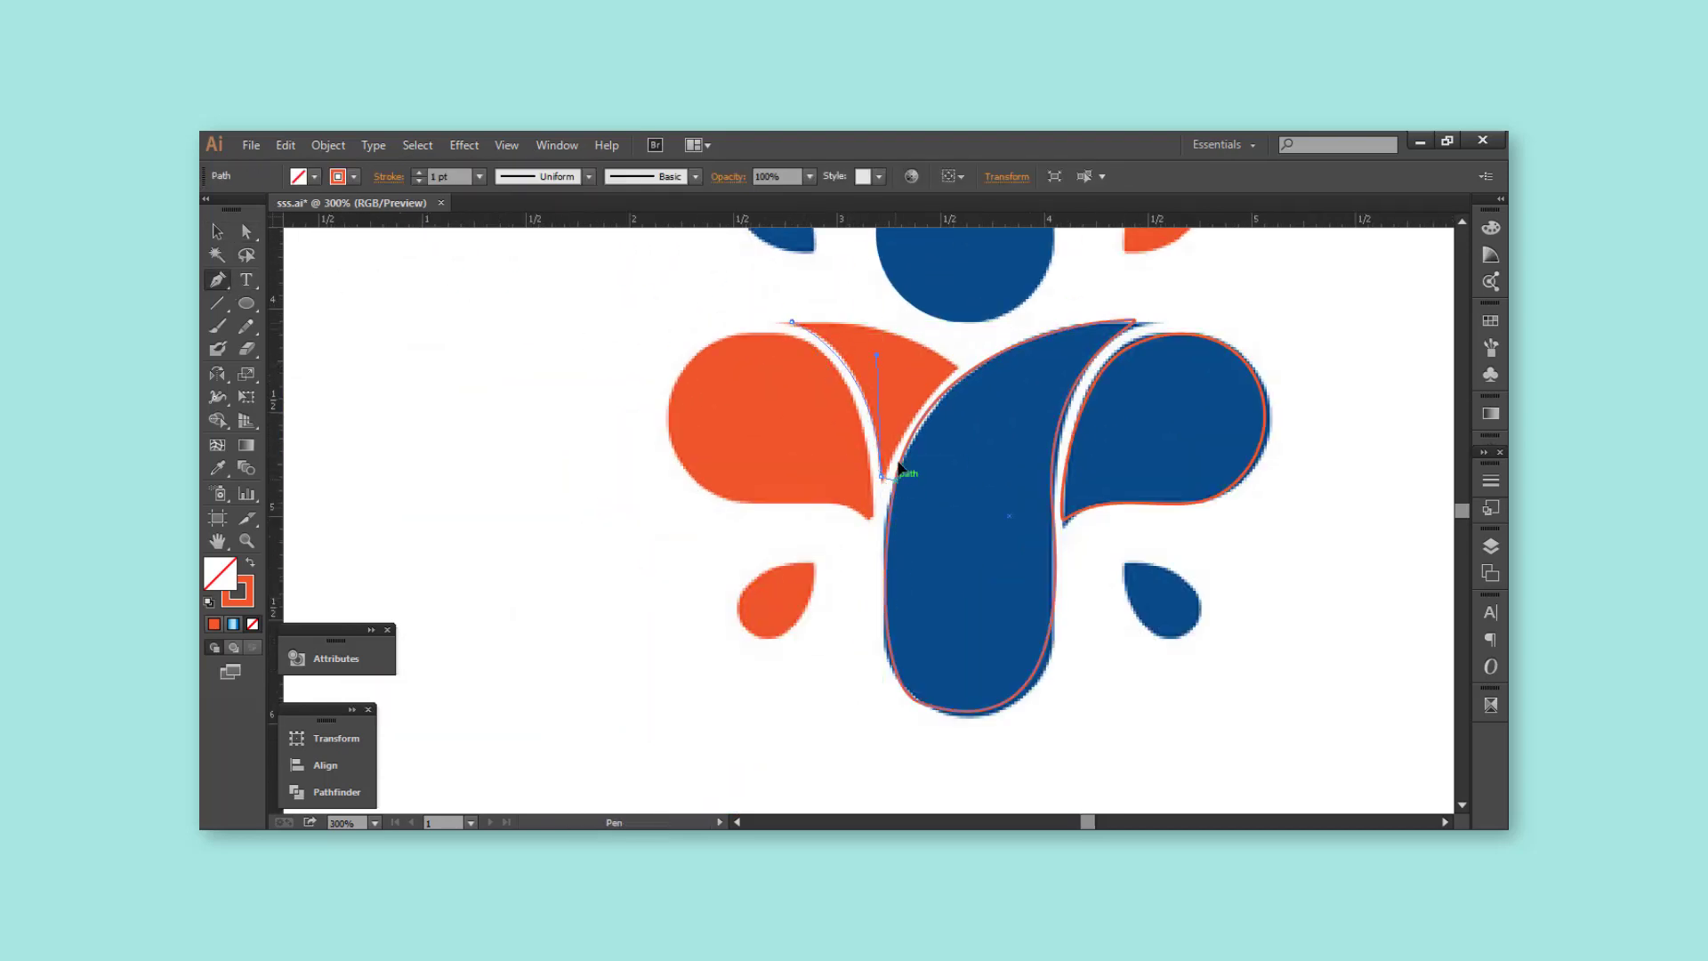
left_click_drag(899, 467, 954, 377)
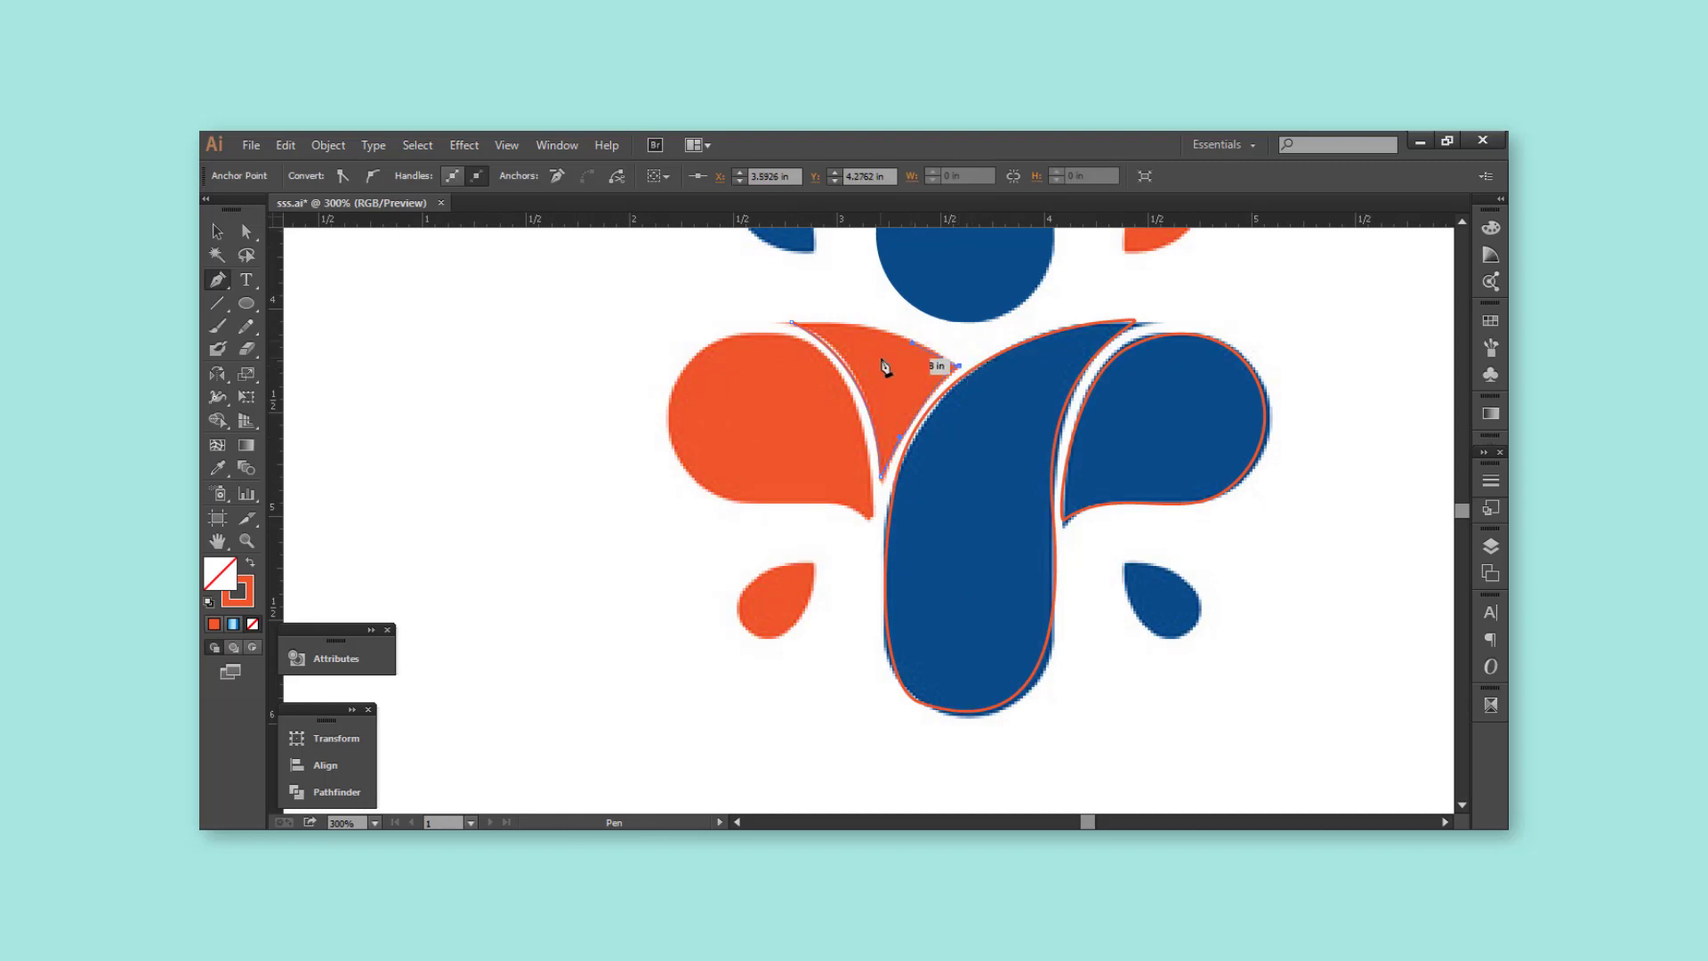
left_click(791, 322)
key("v")
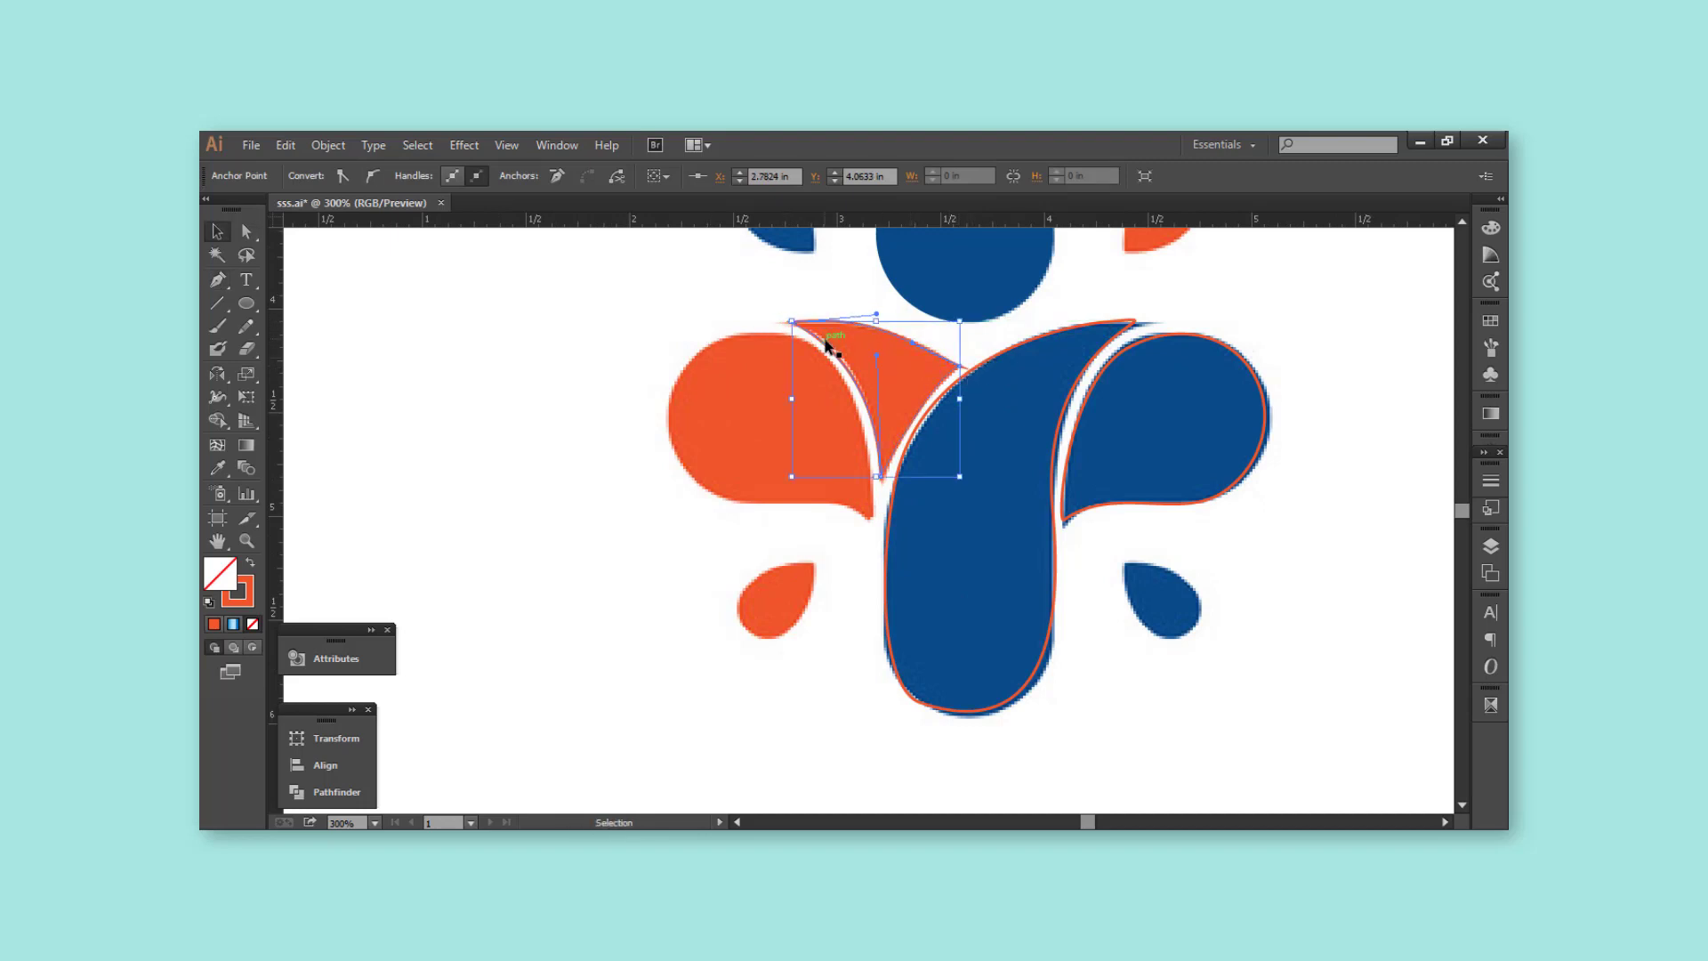
- Copy the arm teardrop left, scale it, and rotate it about -116° over the left orange arm
mouse_move(1148, 342)
left_mouse_down()
mouse_move(698, 350)
mouse_move(608, 422)
left_mouse_up()
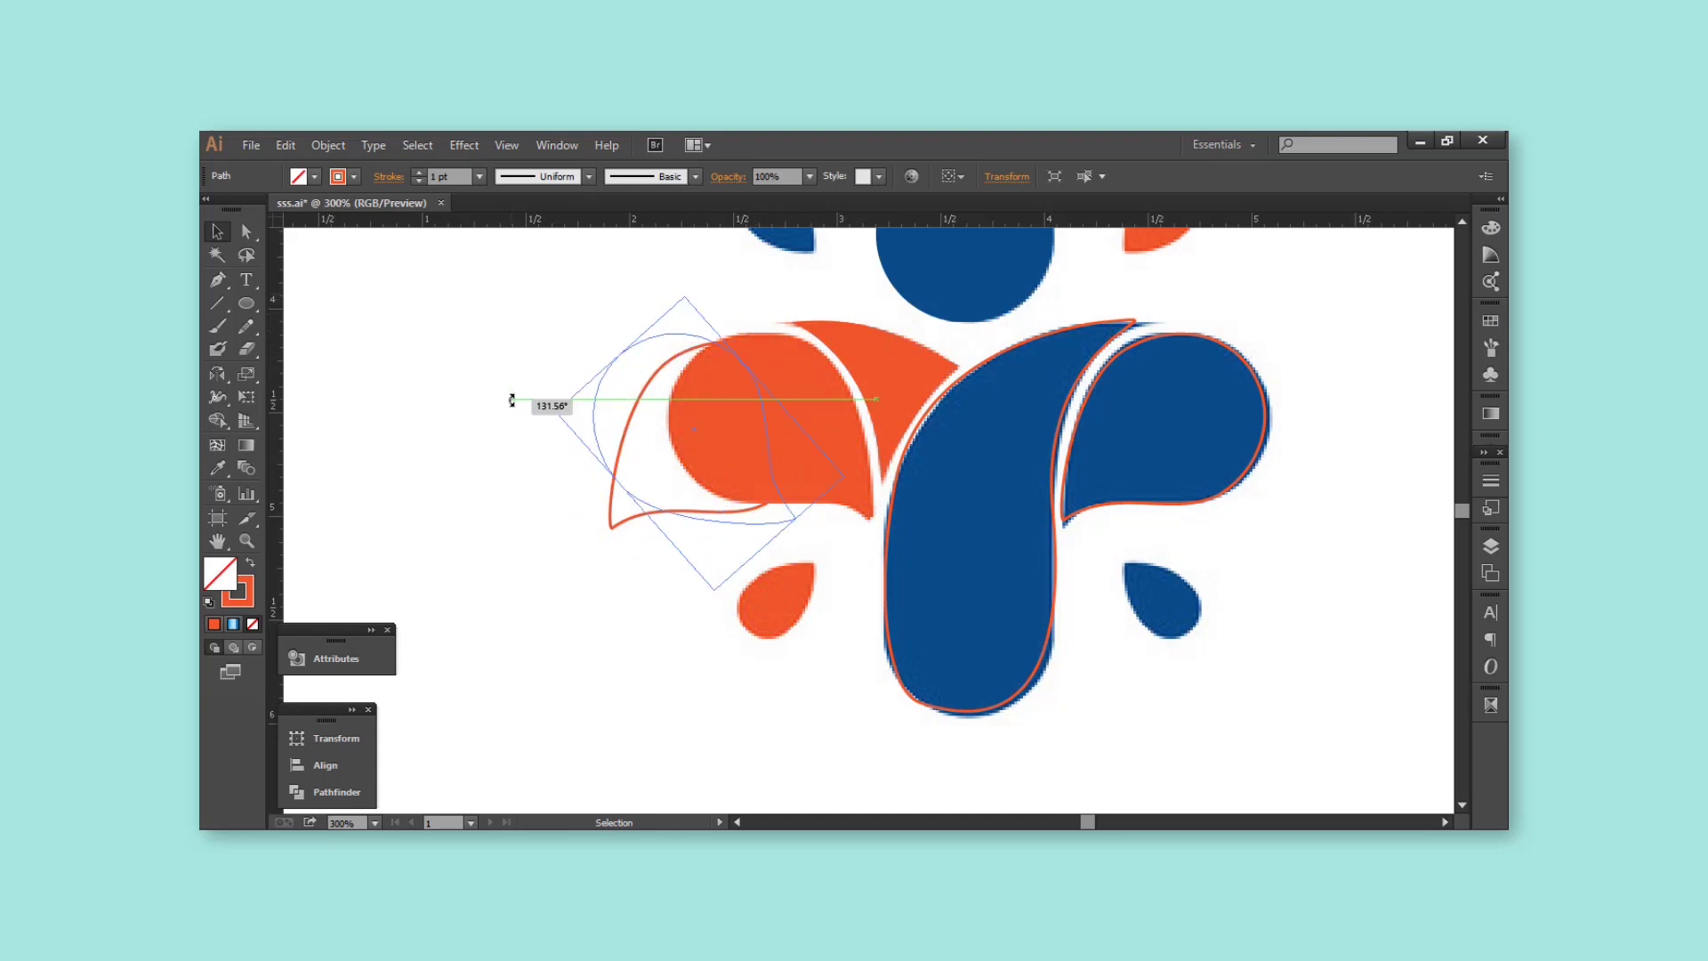
right_click(610, 420)
mouse_move(708, 667)
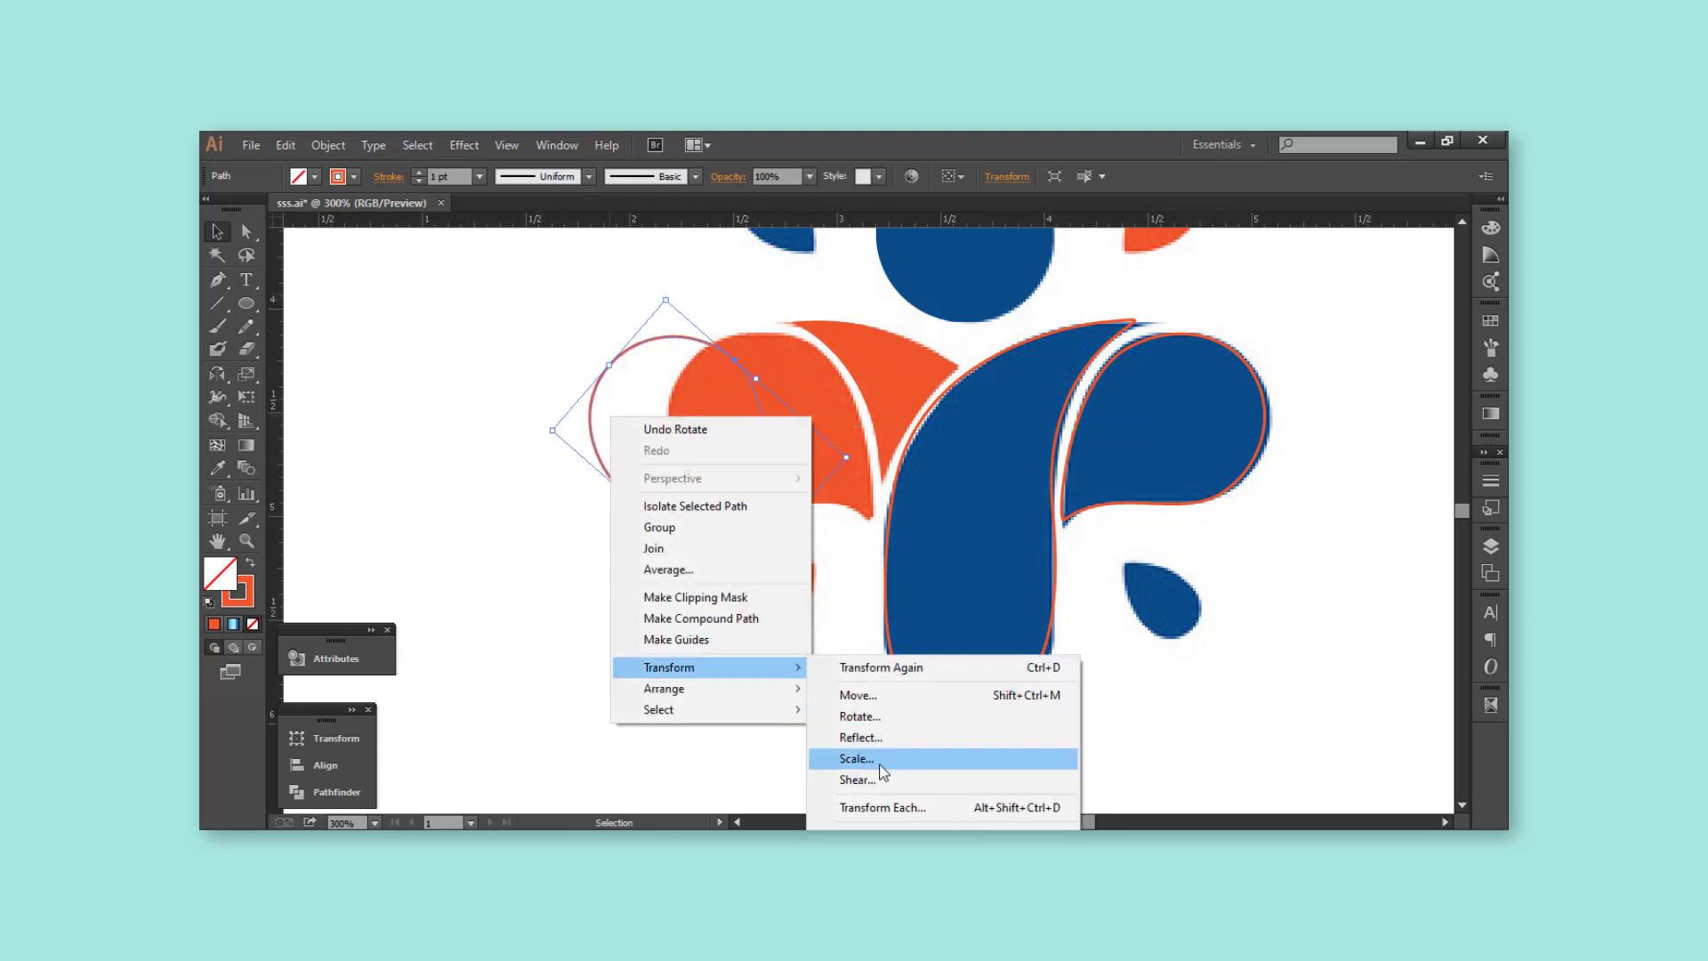
left_click(857, 758)
left_click(1069, 580)
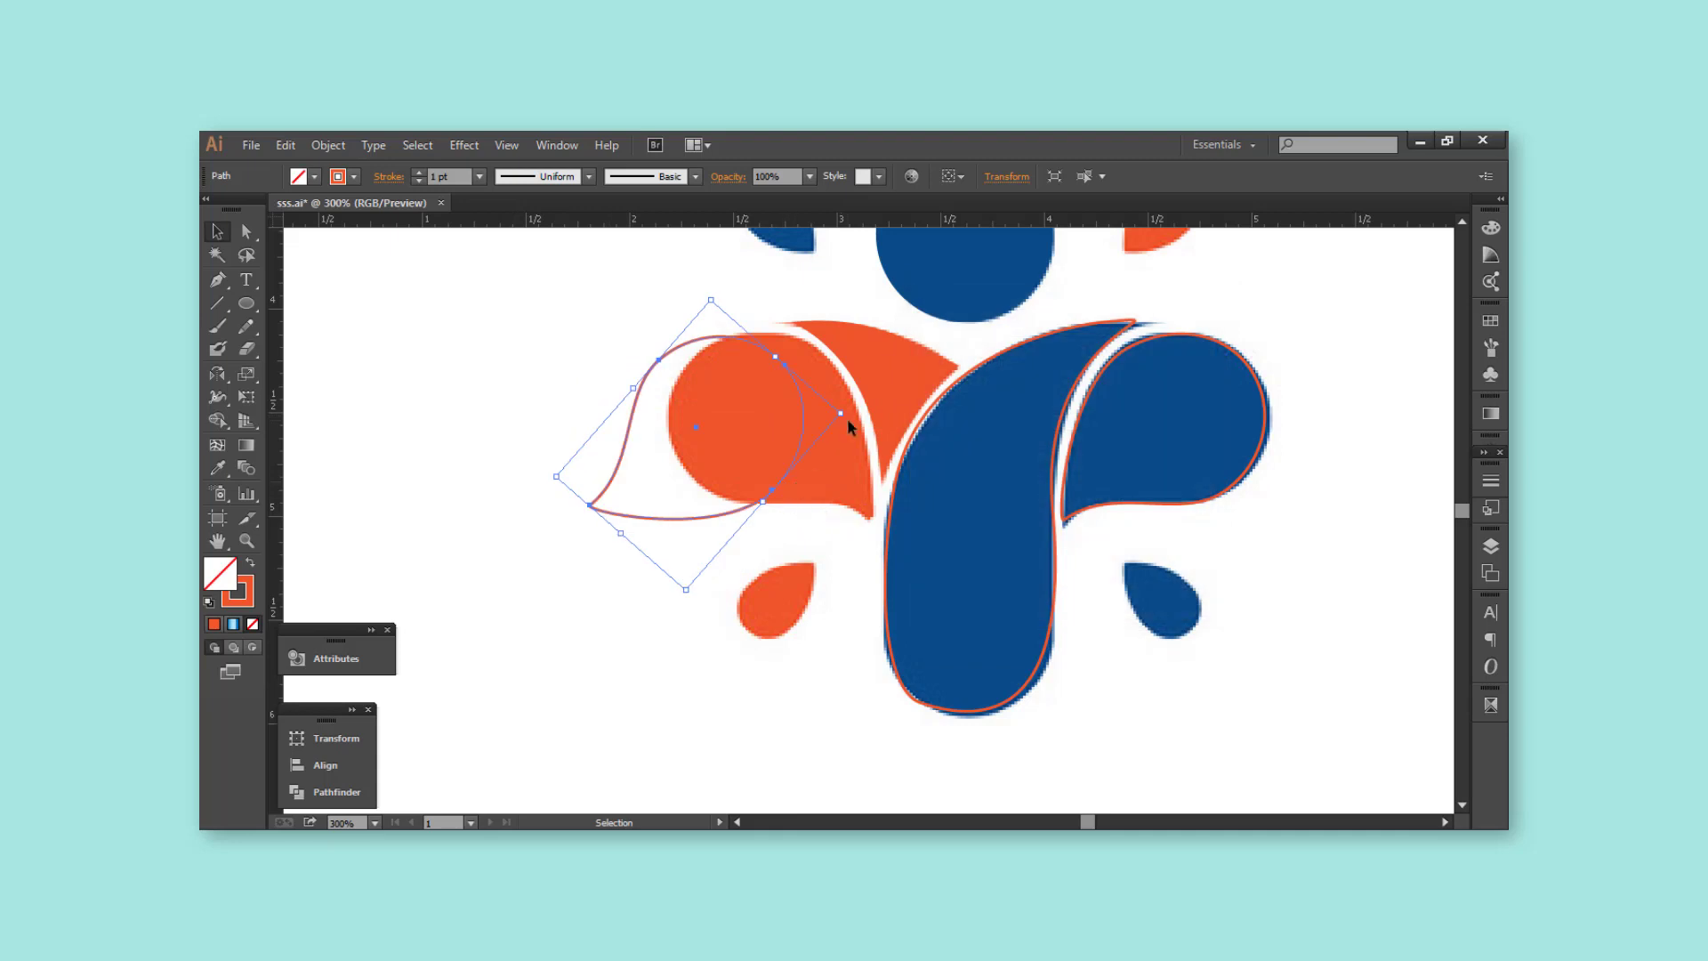
mouse_move(851, 415)
left_mouse_down()
mouse_move(663, 355)
mouse_move(793, 345)
mouse_move(819, 370)
left_mouse_up()
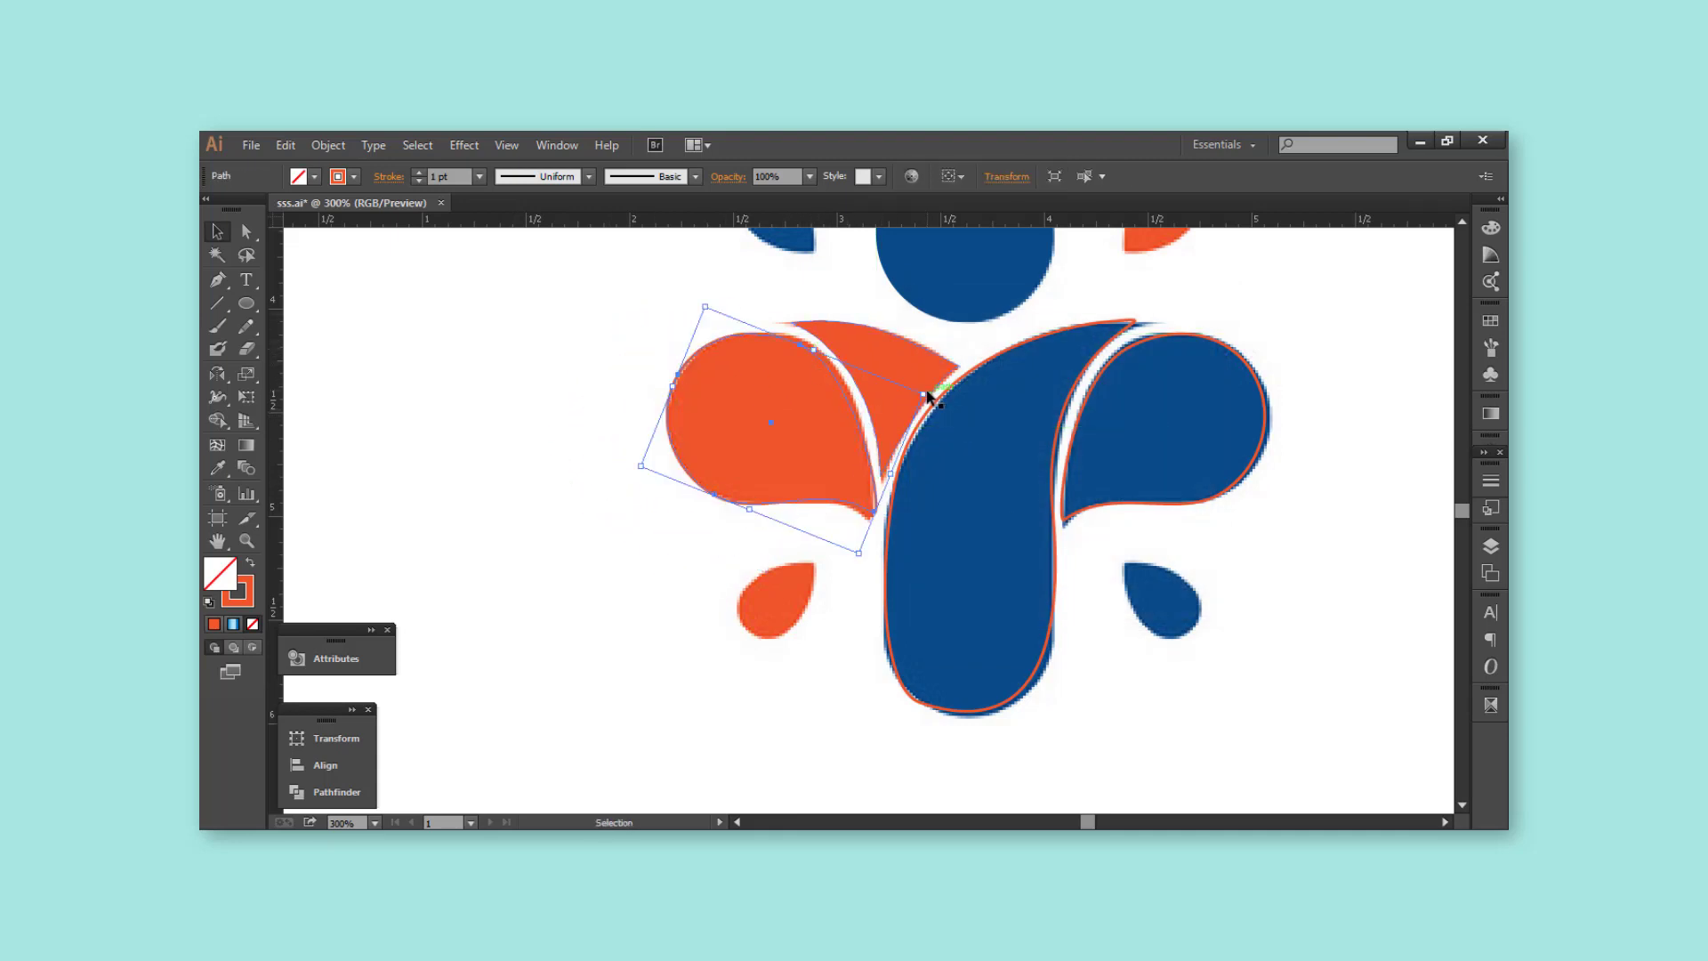
left_click_drag(927, 395, 928, 398)
- Sample the arm's colour and draw a tilted ellipse over the top-left blue leaf
key("i")
left_click(1212, 469, "ctrl")
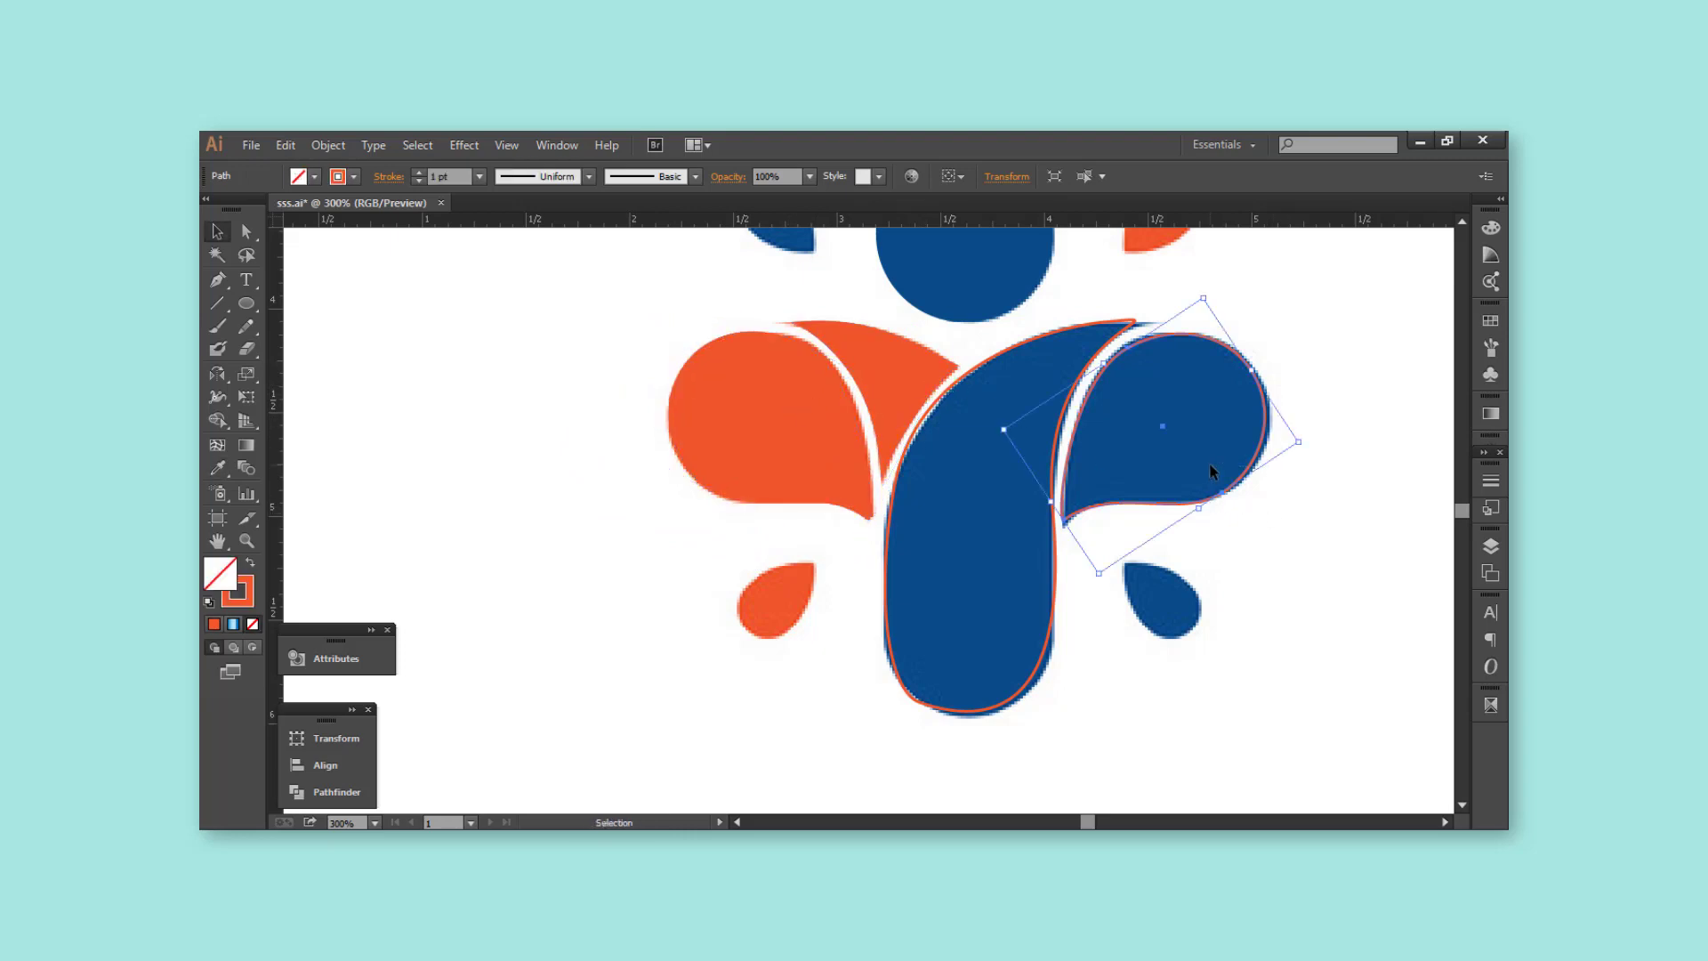
key("ctrl+minus")
left_click_drag(1065, 581, 998, 555)
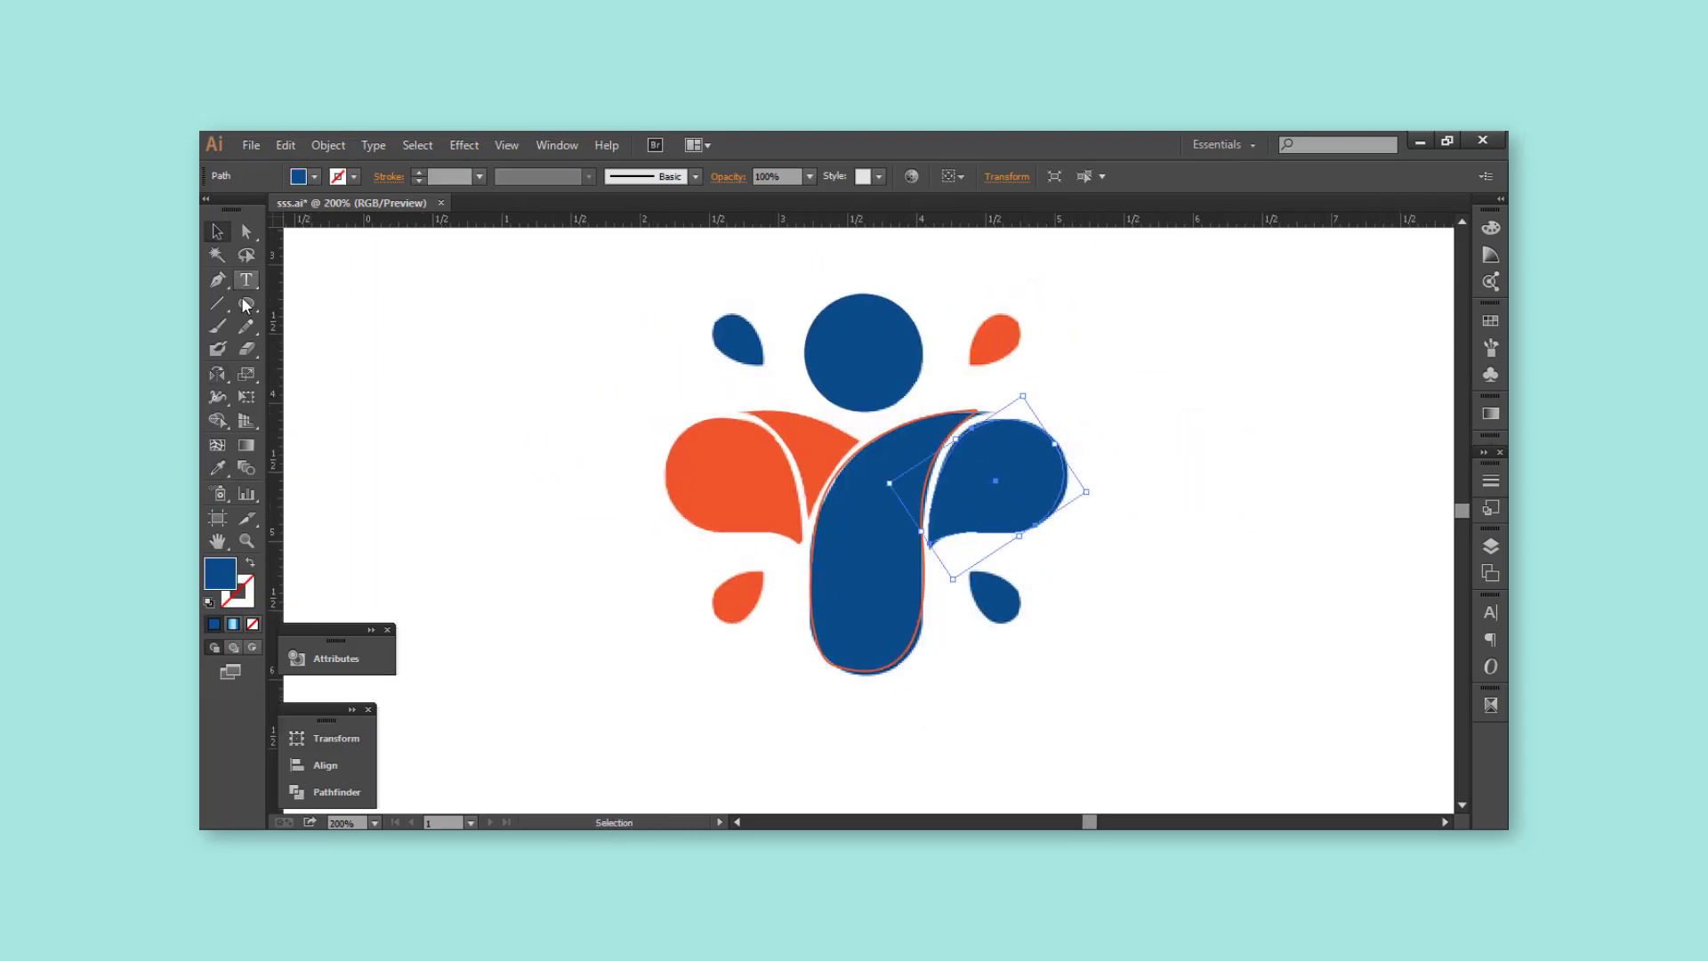
key("l")
left_click_drag(663, 318, 703, 377)
key("ctrl+plus")
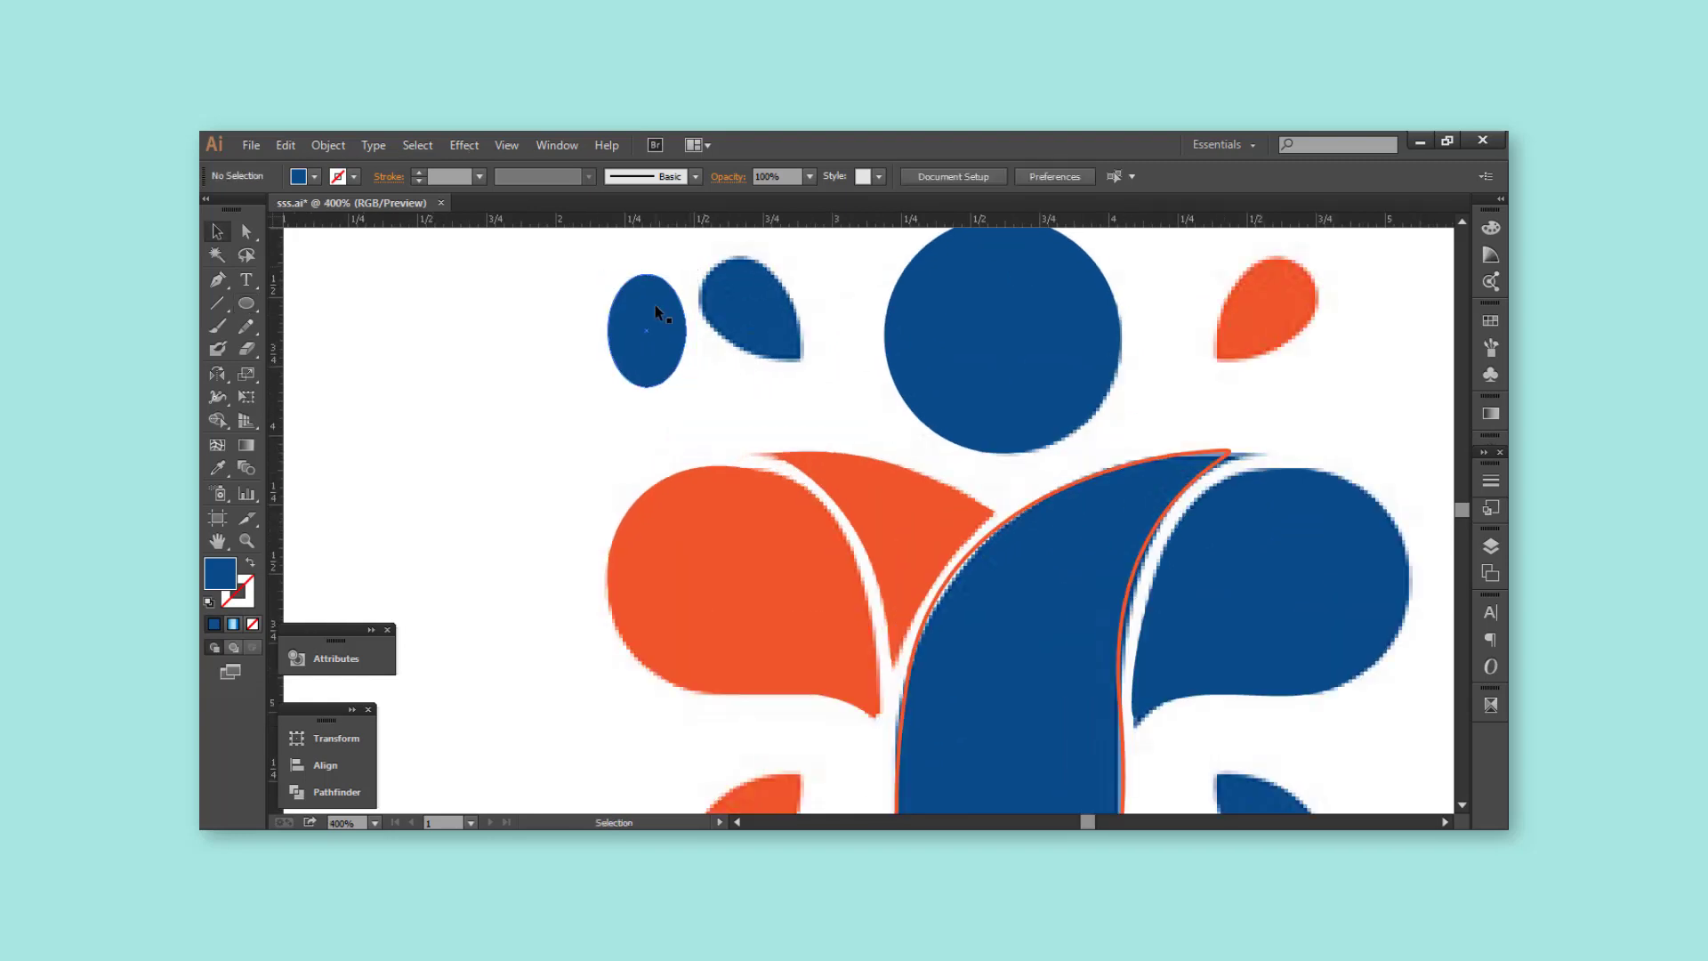
mouse_move(656, 307)
left_mouse_down()
mouse_move(752, 297)
mouse_move(733, 252)
mouse_move(794, 272)
left_mouse_up()
- Reshape the ellipse into a pointed leaf outline and move it beside the head circle
key("shift+x")
key("ctrl+shift+a")
key("a")
key("ctrl+plus")
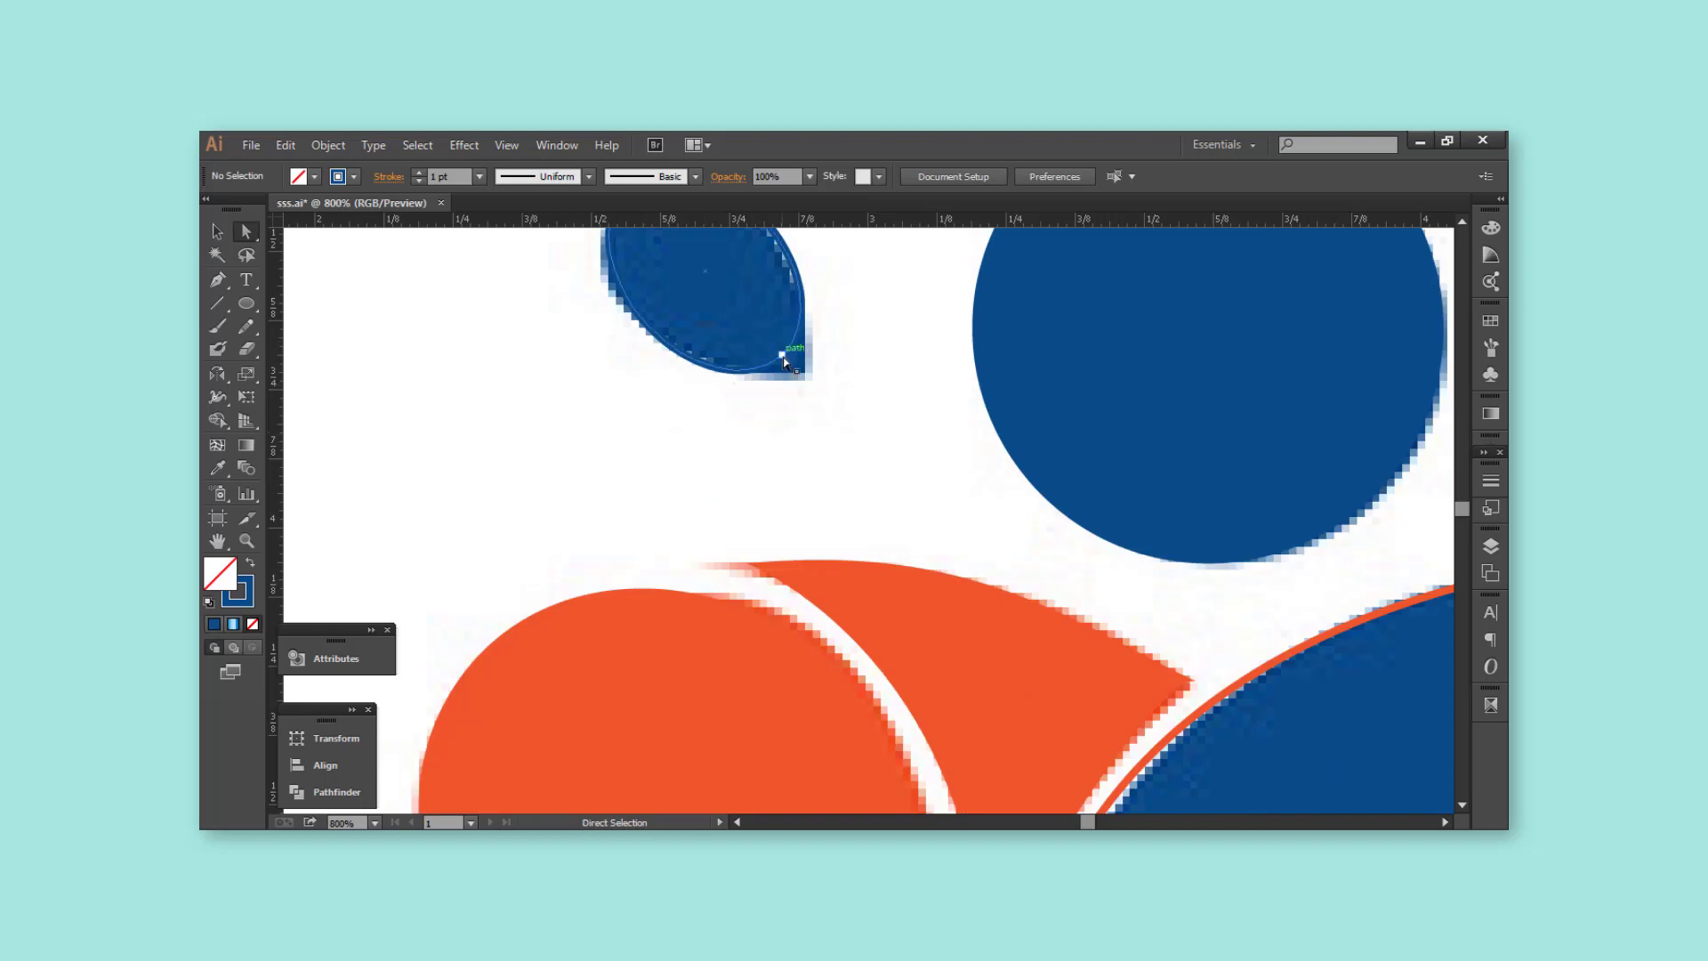
left_click_drag(800, 366, 839, 351)
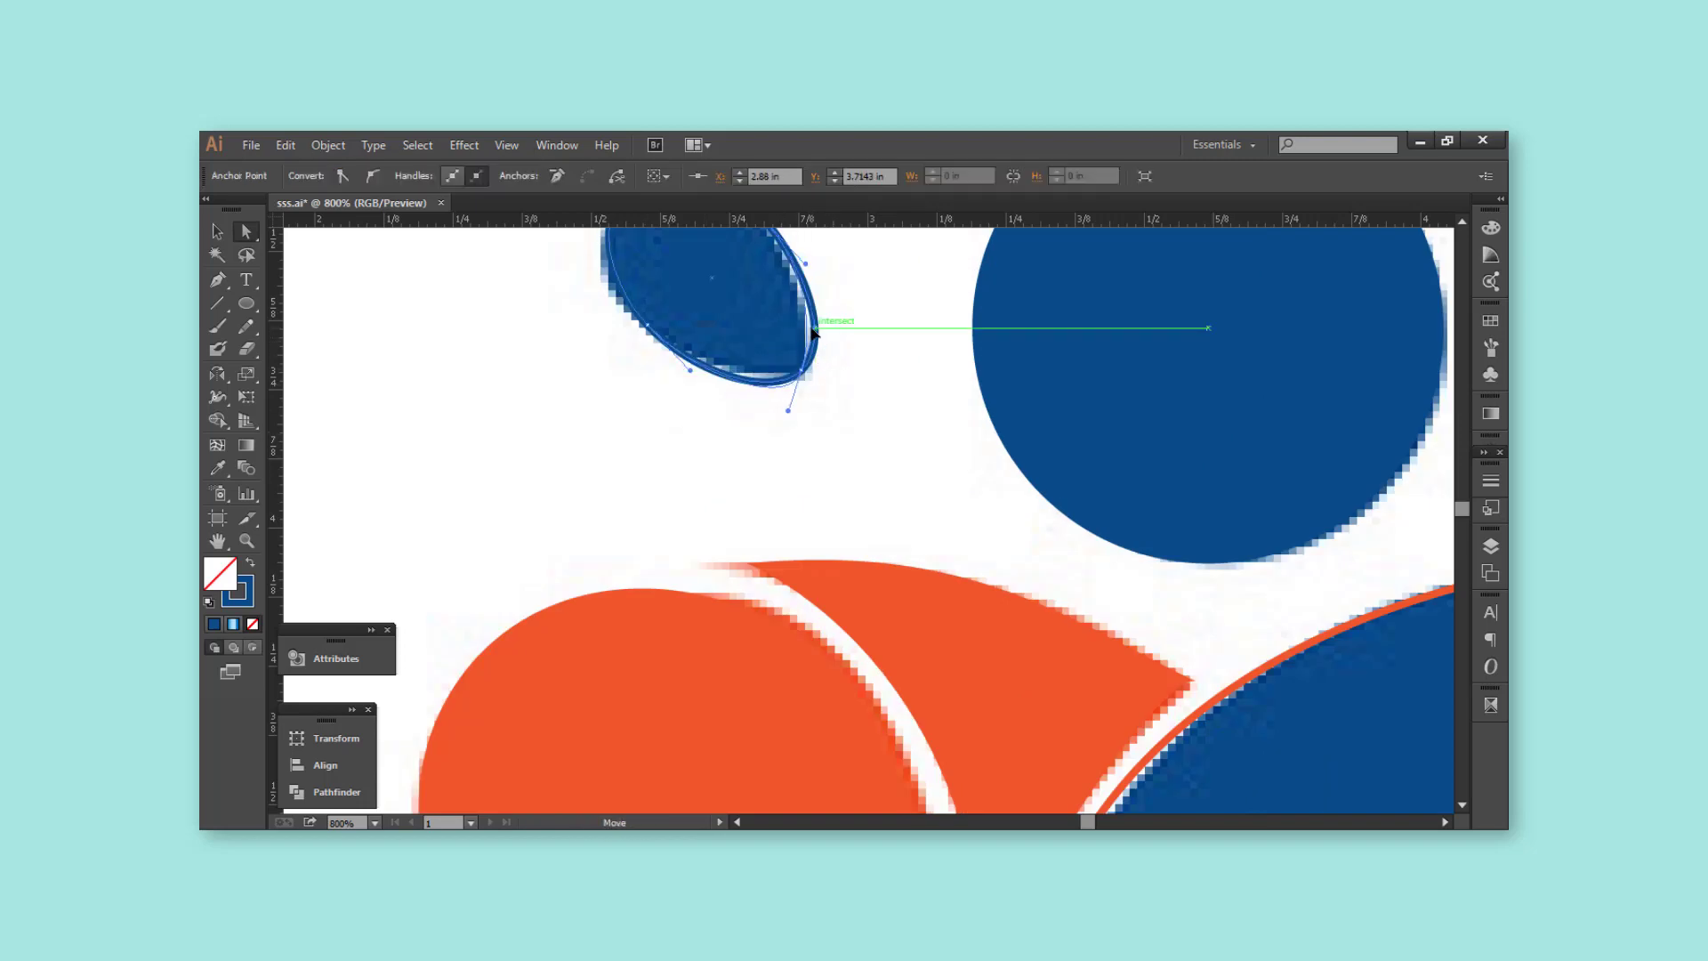
mouse_move(797, 404)
left_mouse_down()
mouse_move(767, 389)
mouse_move(822, 385)
left_mouse_up()
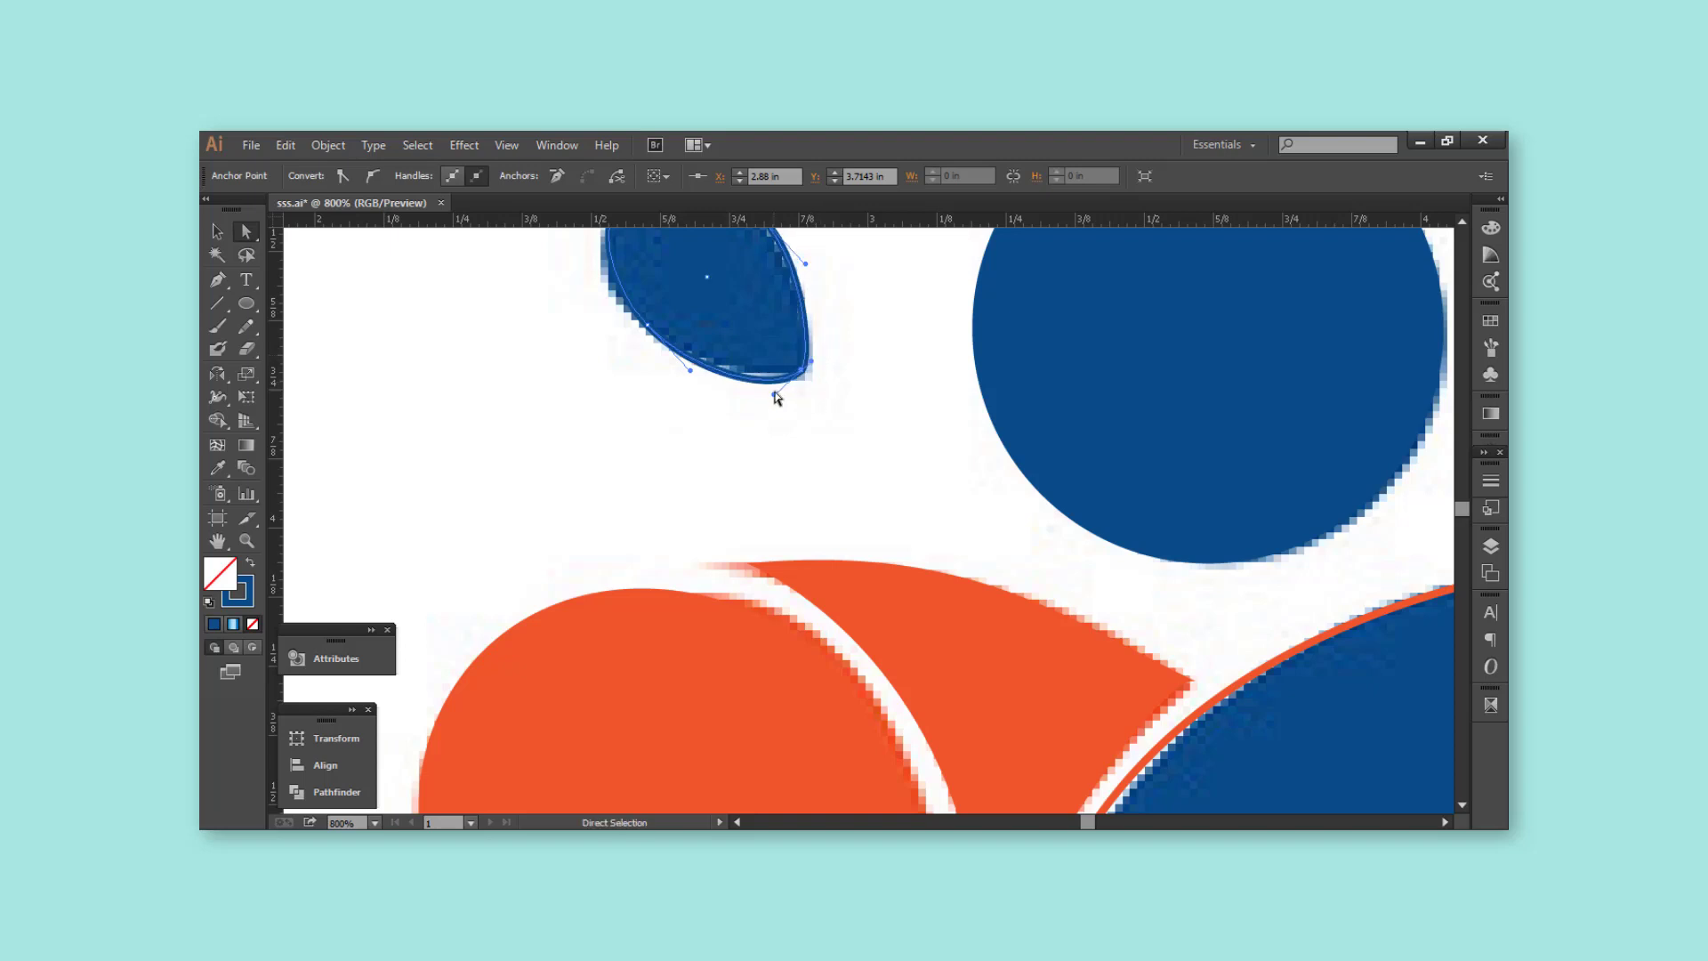
key("ctrl+minus")
key("v")
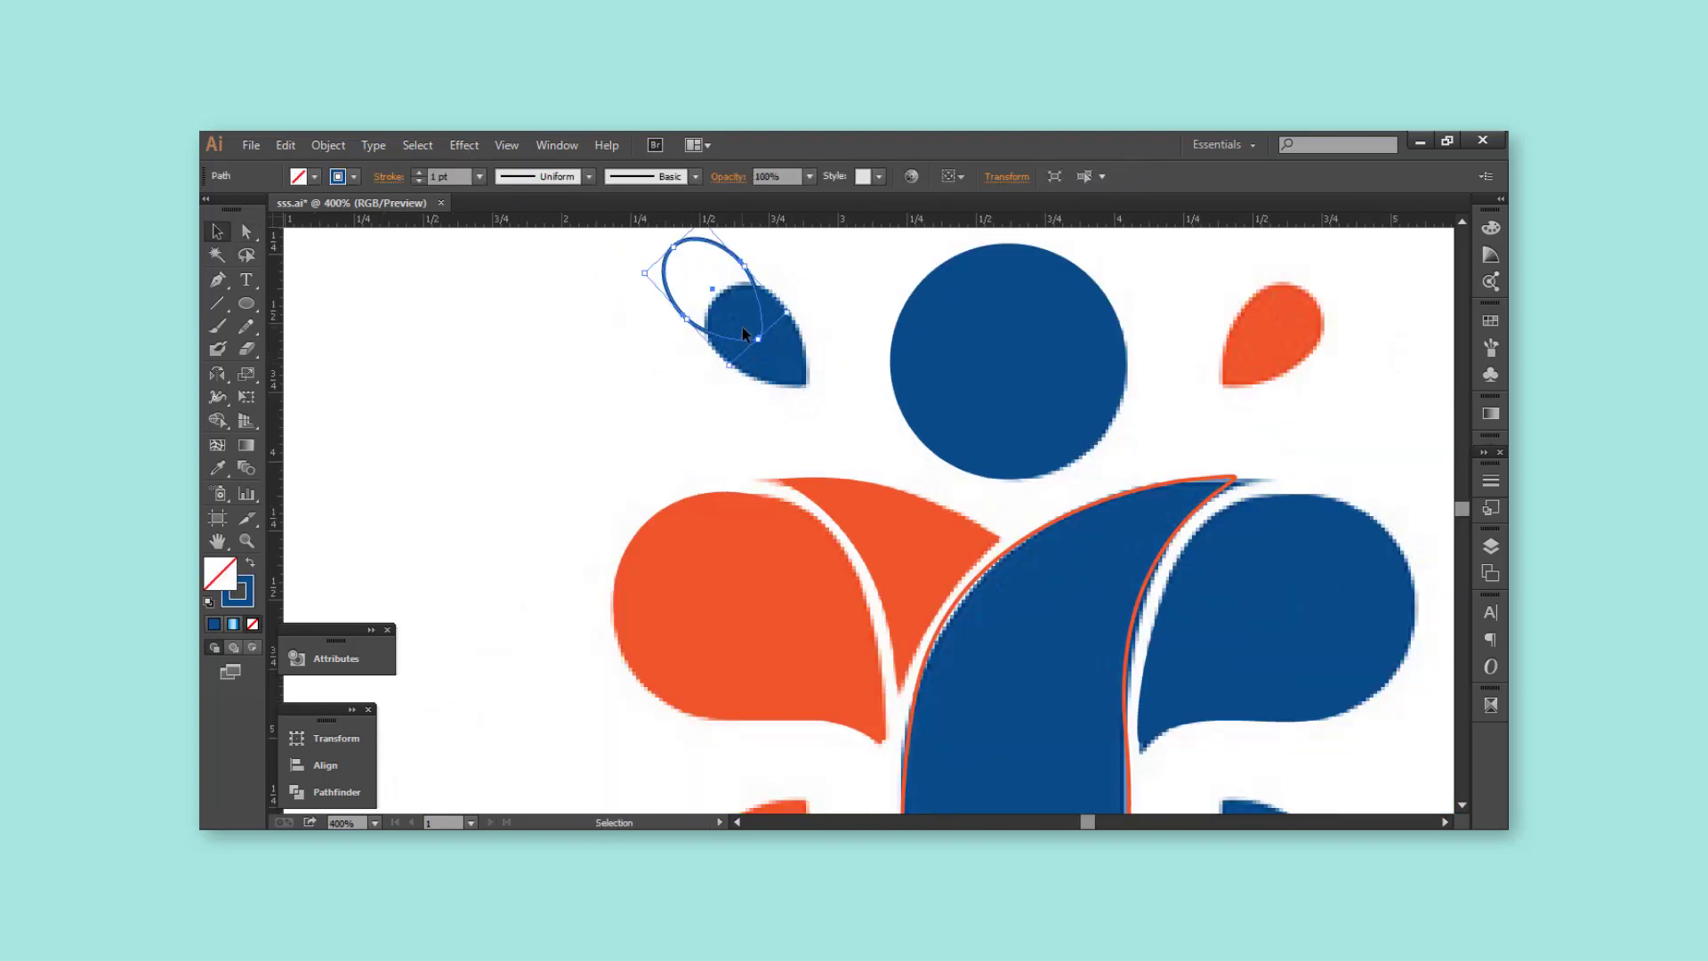
left_click_drag(752, 306, 786, 335)
- Duplicate the blue leaf over the top-right leaf and recolour the copy orange
key("ctrl+minus")
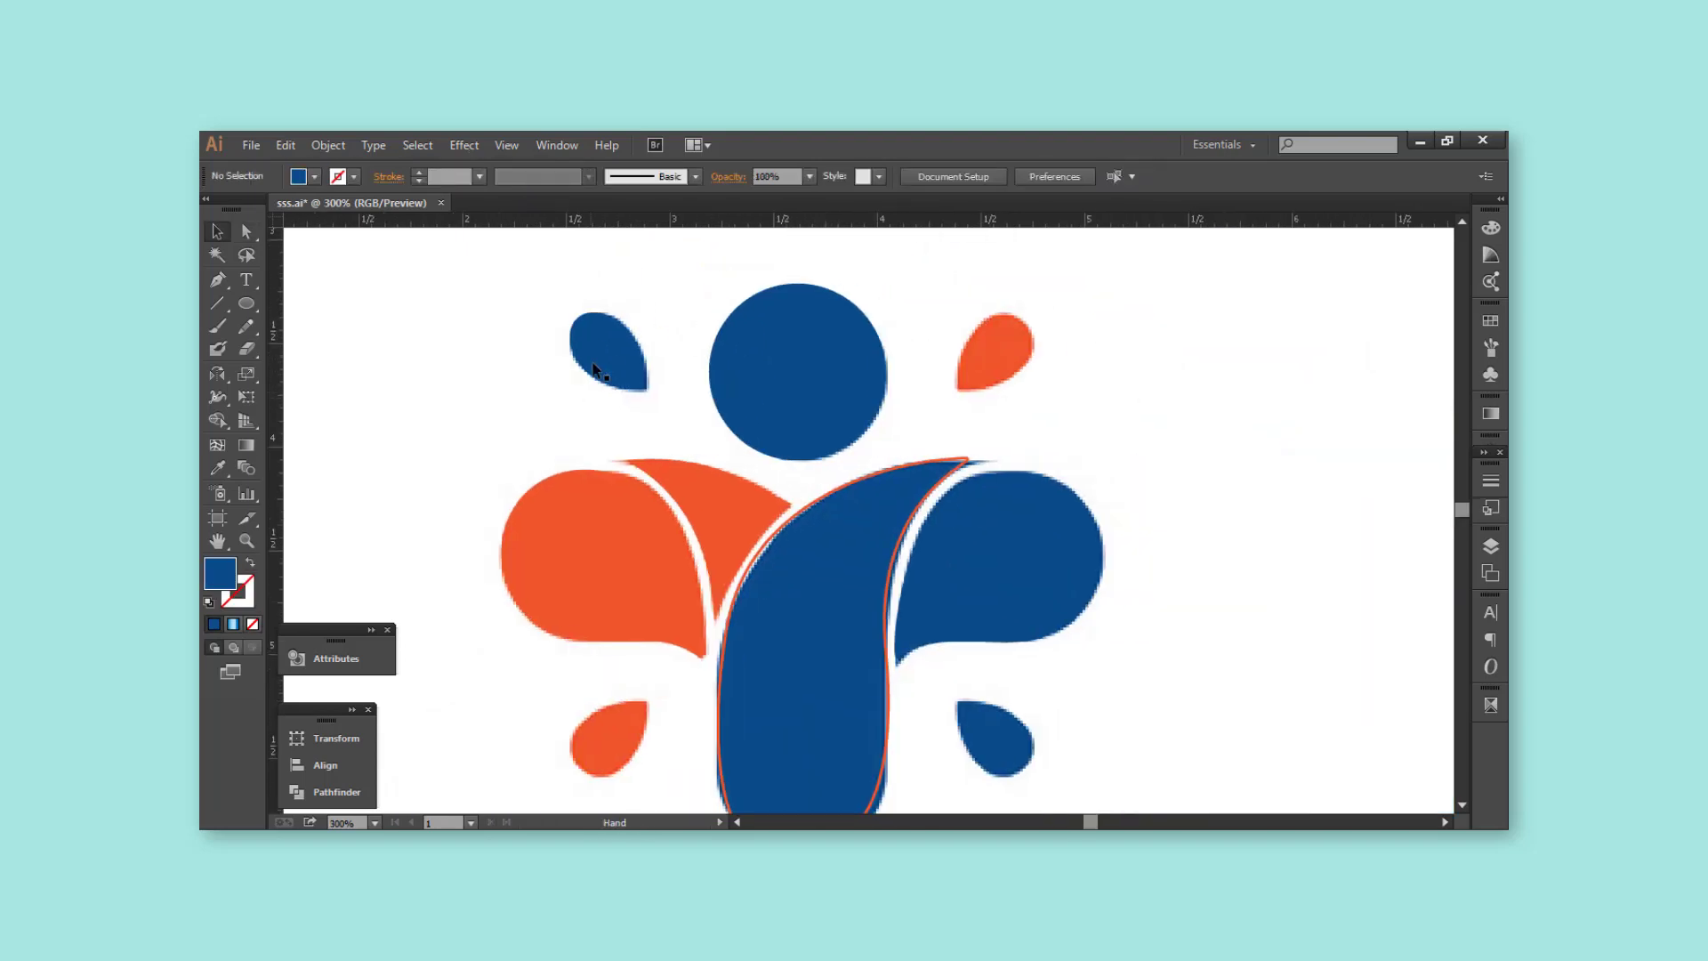
mouse_move(626, 344)
left_mouse_down()
mouse_move(1032, 327)
mouse_move(960, 375)
mouse_move(978, 354)
left_mouse_up()
key("ctrl+plus")
key("ctrl+plus")
key("ctrl+minus")
key("i")
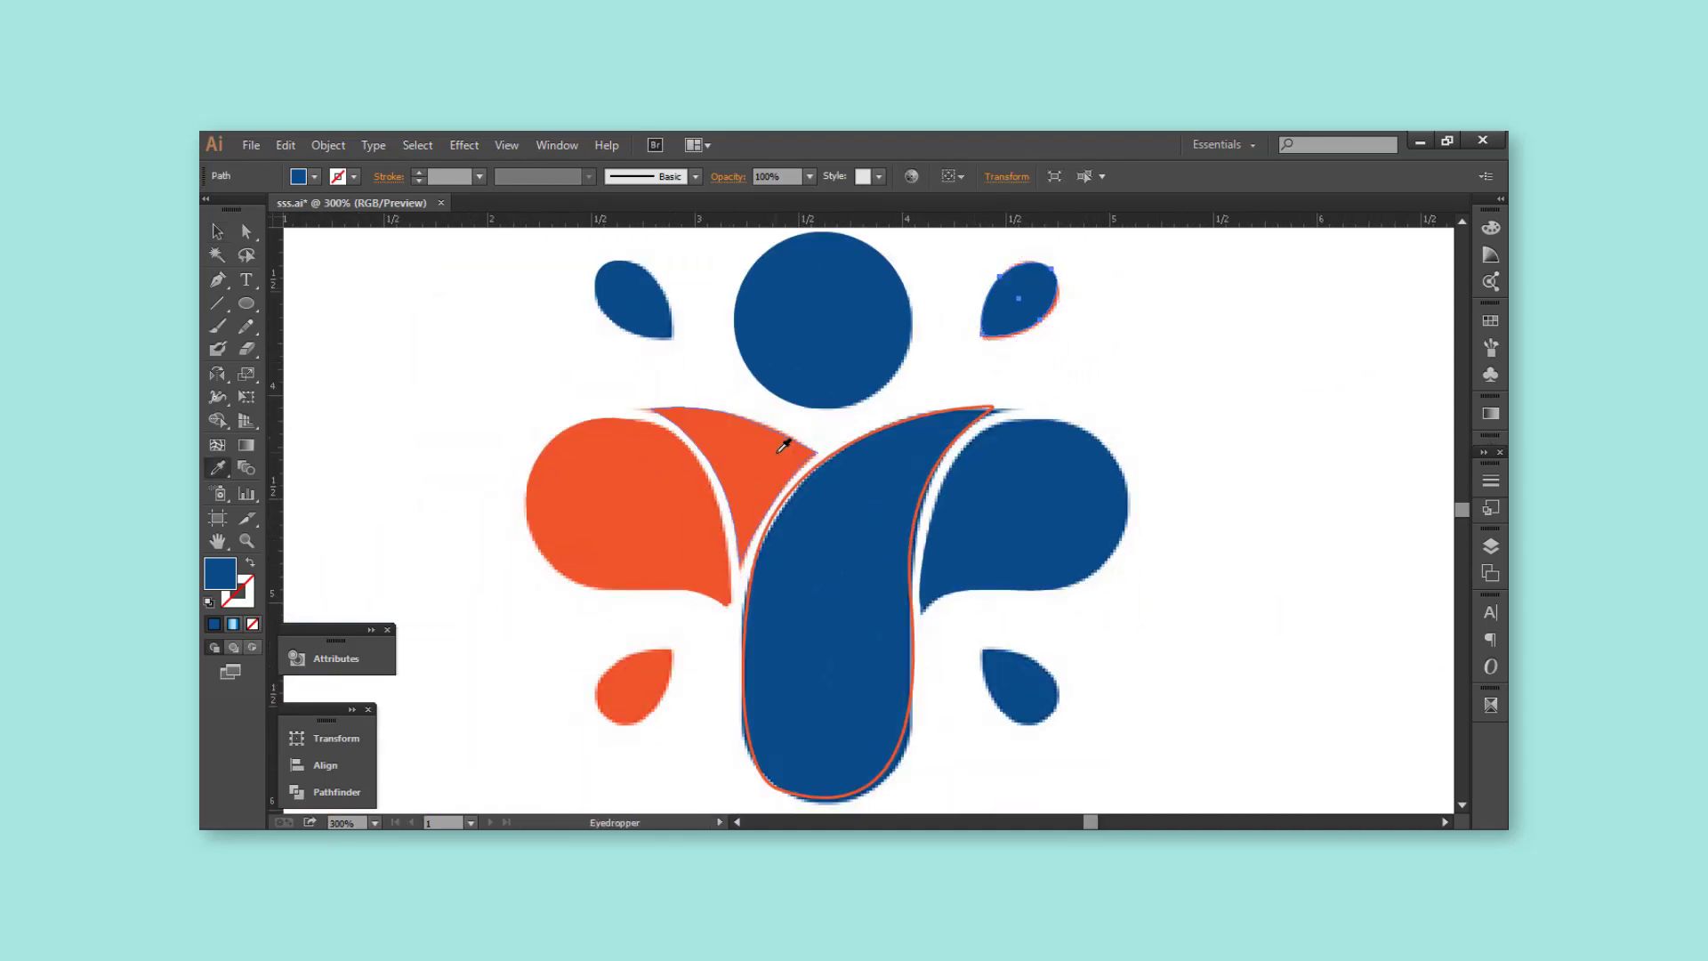
left_click(782, 446)
key("v")
- Select both top leaves and place 180°-rotated copies below the arms
left_click_drag(1095, 307, 1139, 187)
left_click(923, 522)
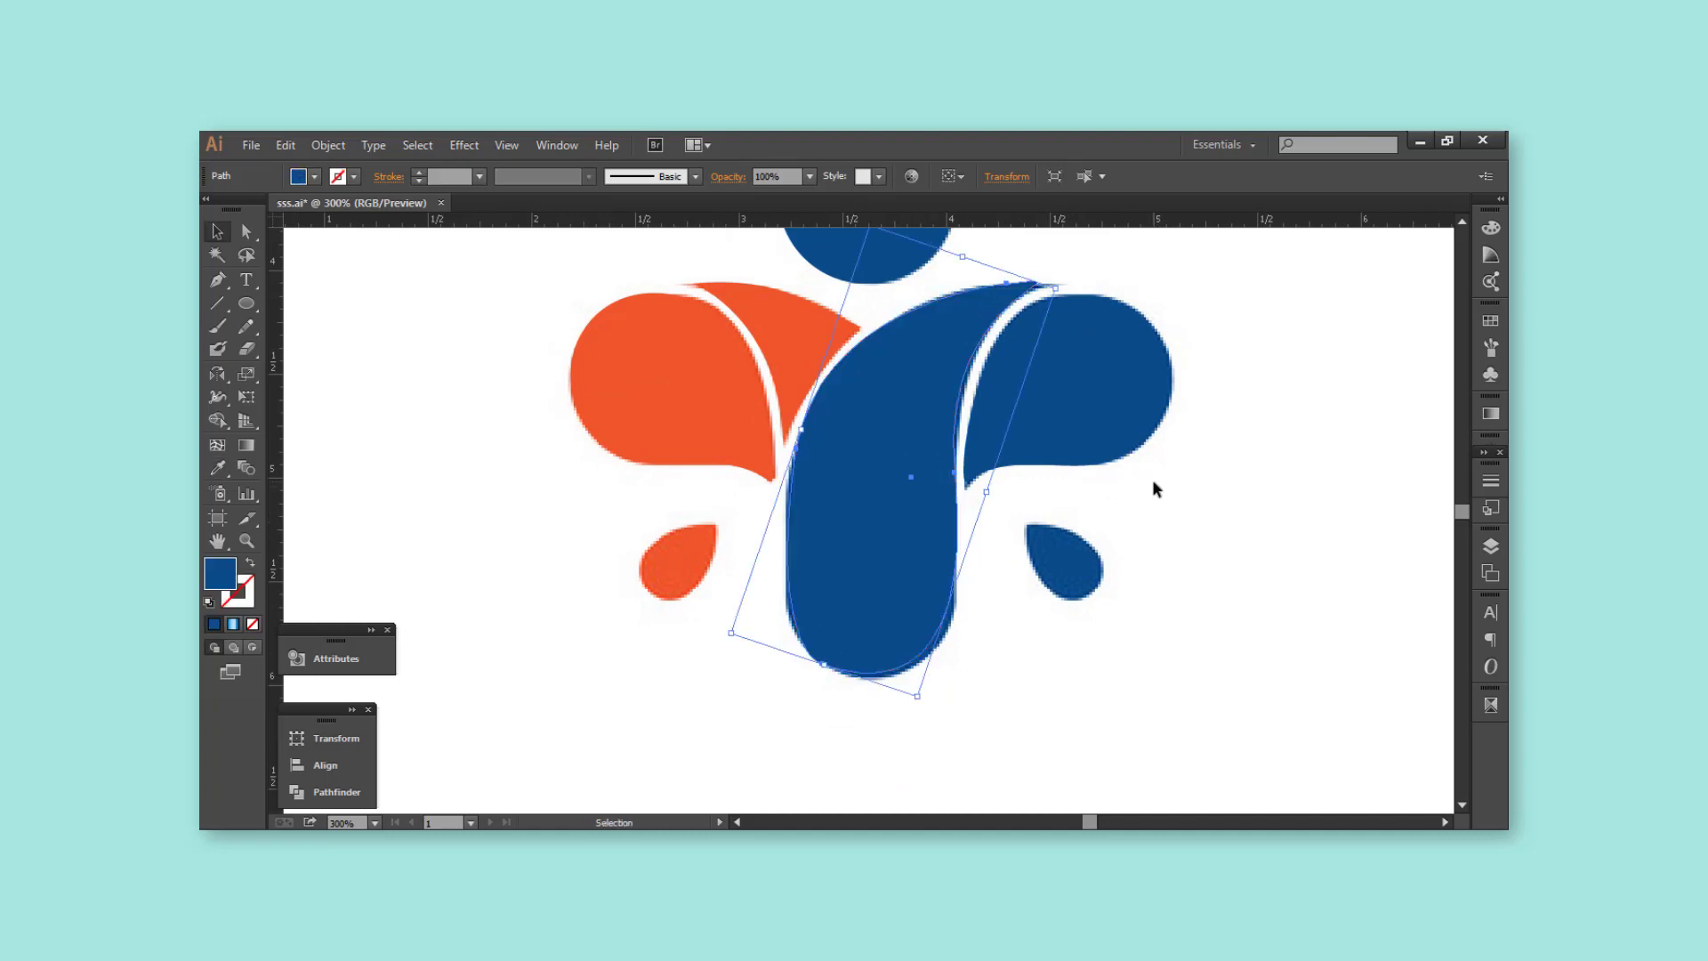
left_click(1152, 488)
key("ctrl+minus")
left_click(1041, 365, "shift")
left_click_drag(1041, 365, 1068, 671)
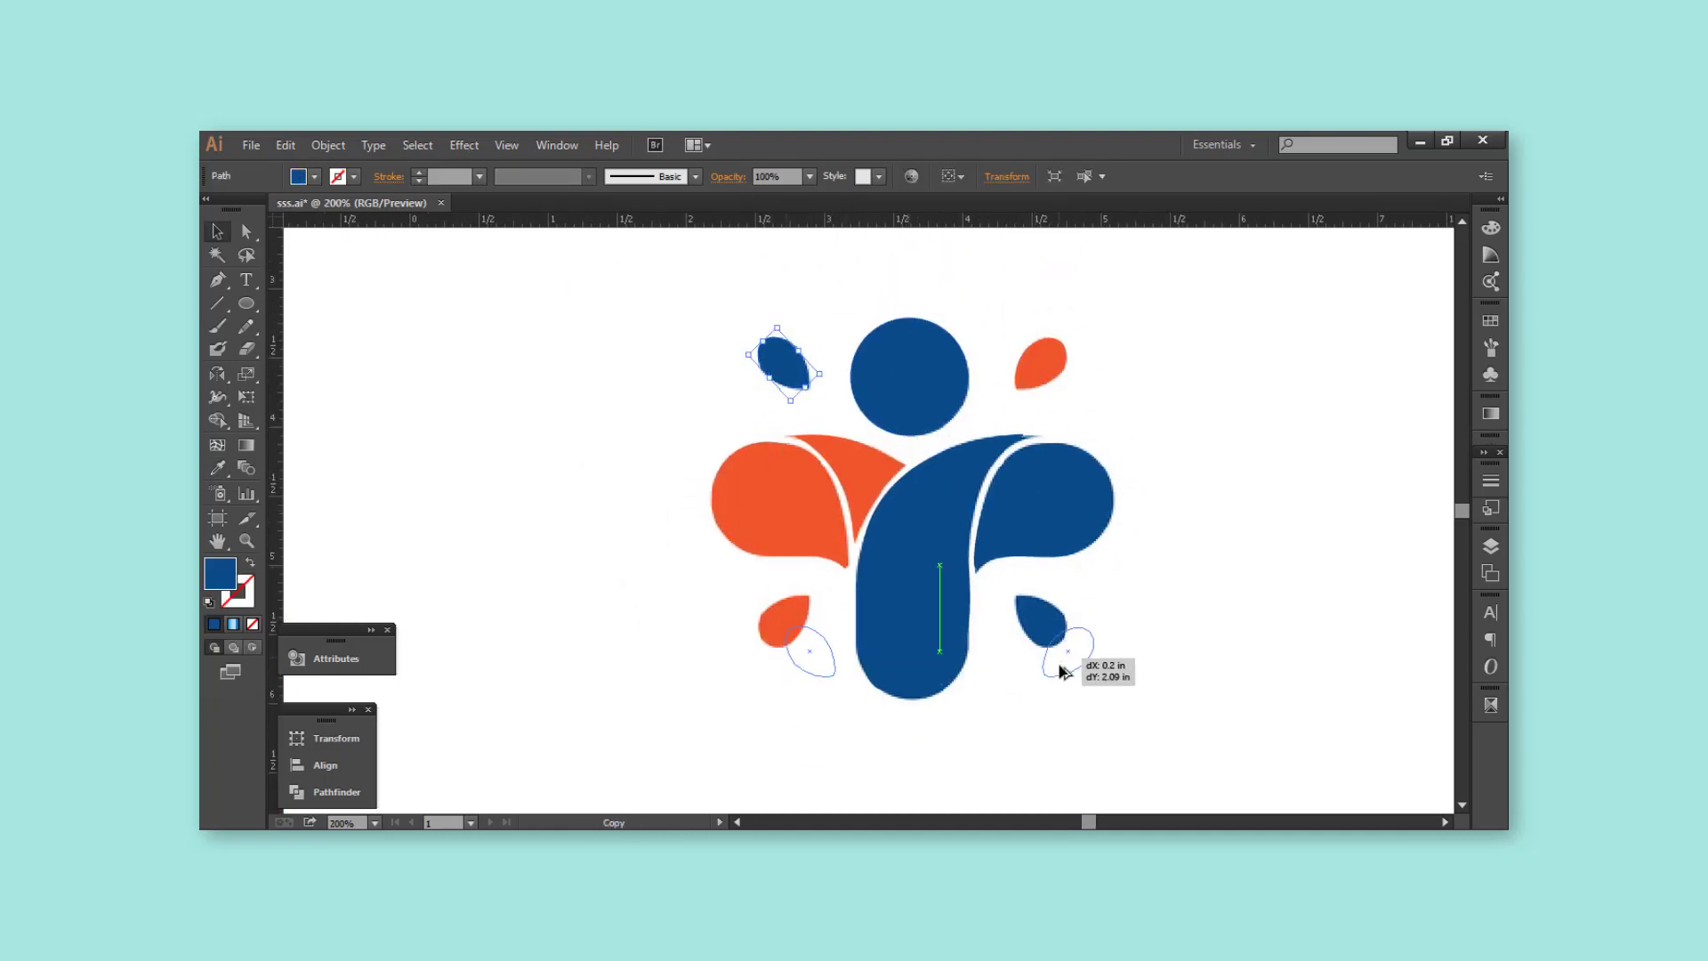
scroll(1068, 668, "down", 3)
mouse_move(1136, 488)
left_mouse_down()
mouse_move(817, 560)
mouse_move(801, 485)
left_mouse_up()
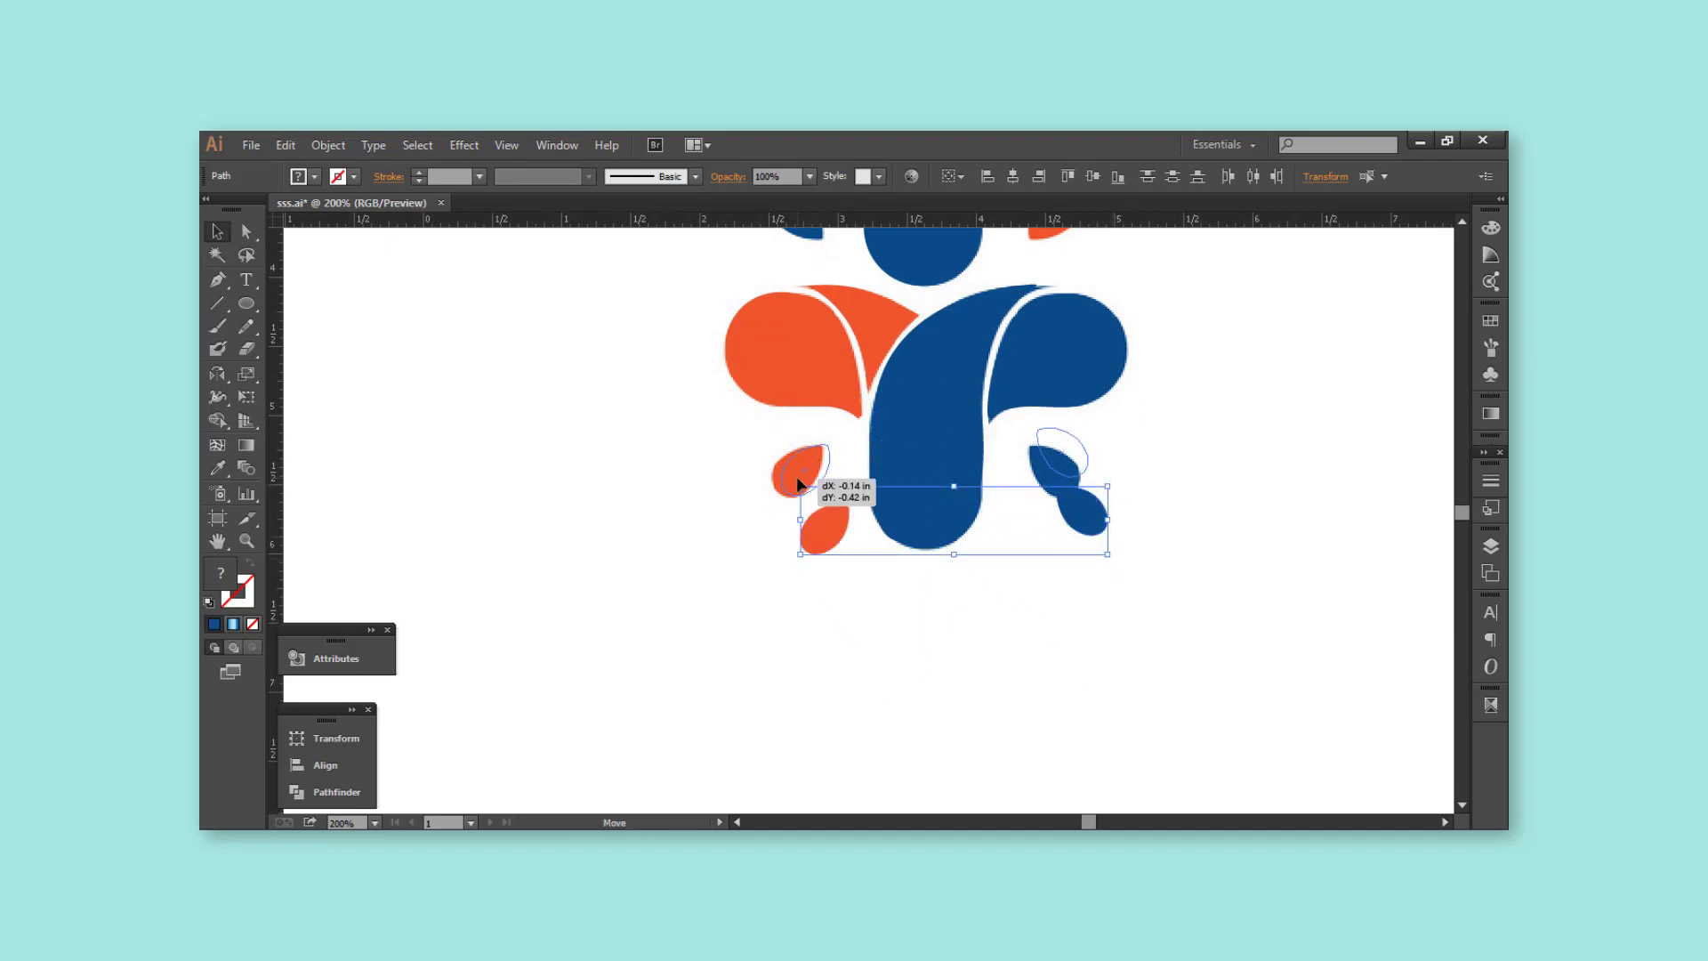
left_click_drag(1055, 473, 1059, 485)
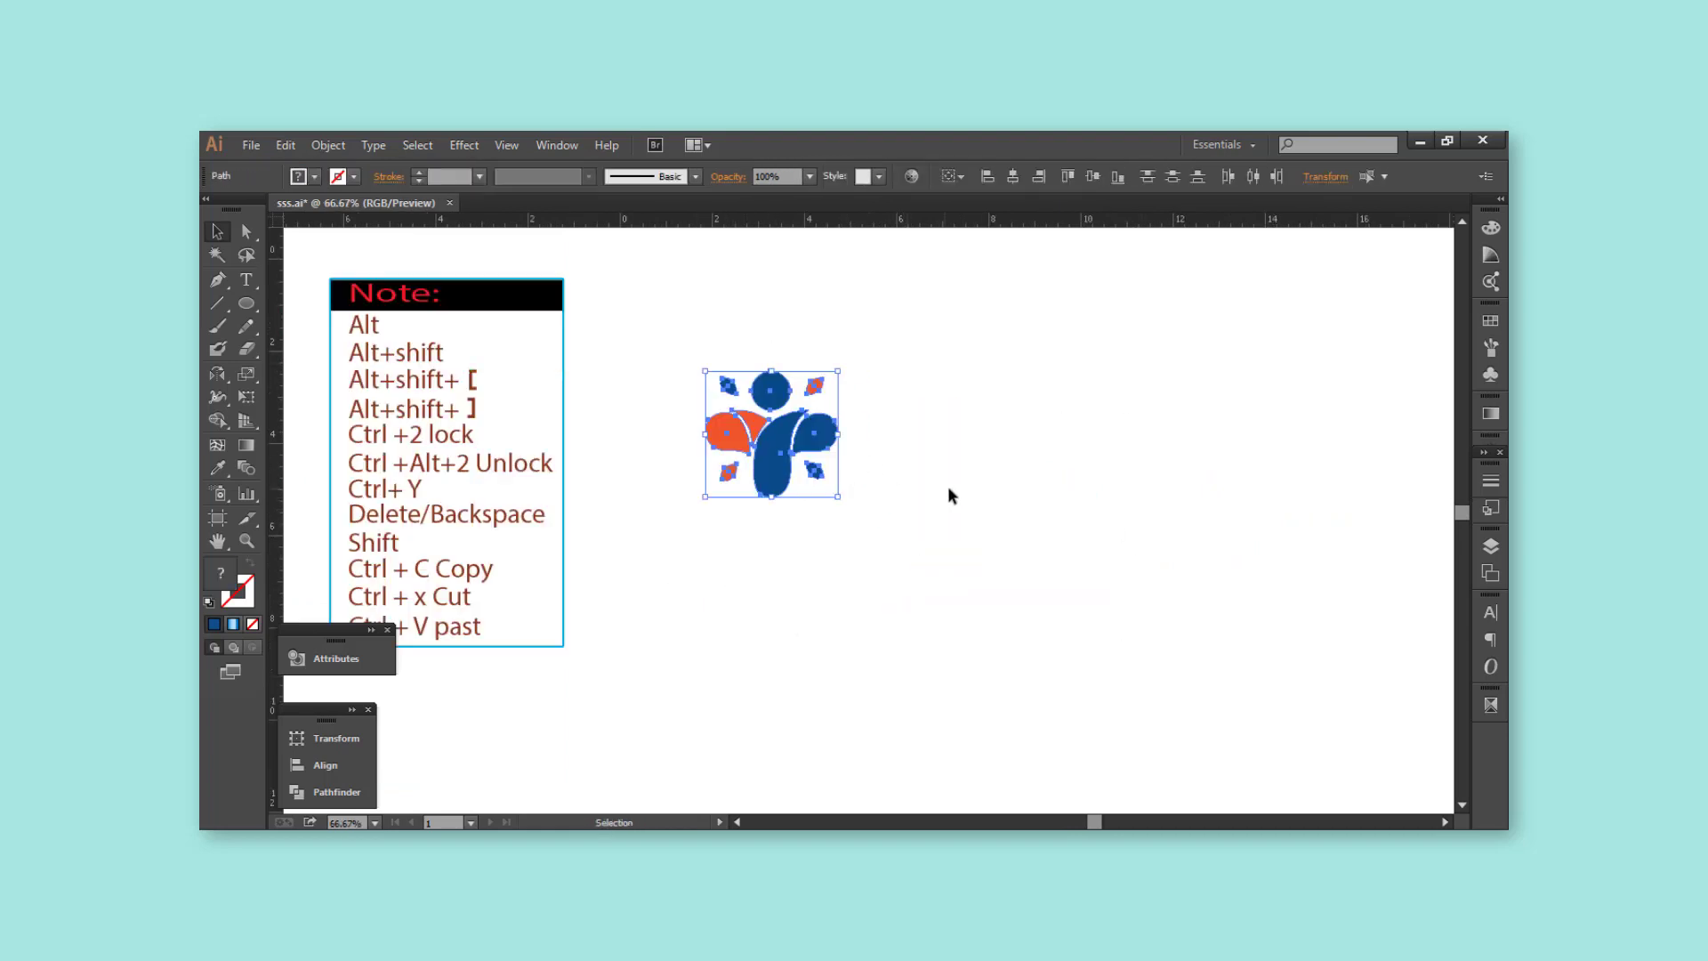
- Add the bold COMPANY NAME title and position it under the logo
key("t")
left_click(952, 490)
type("COMPANY NAM")
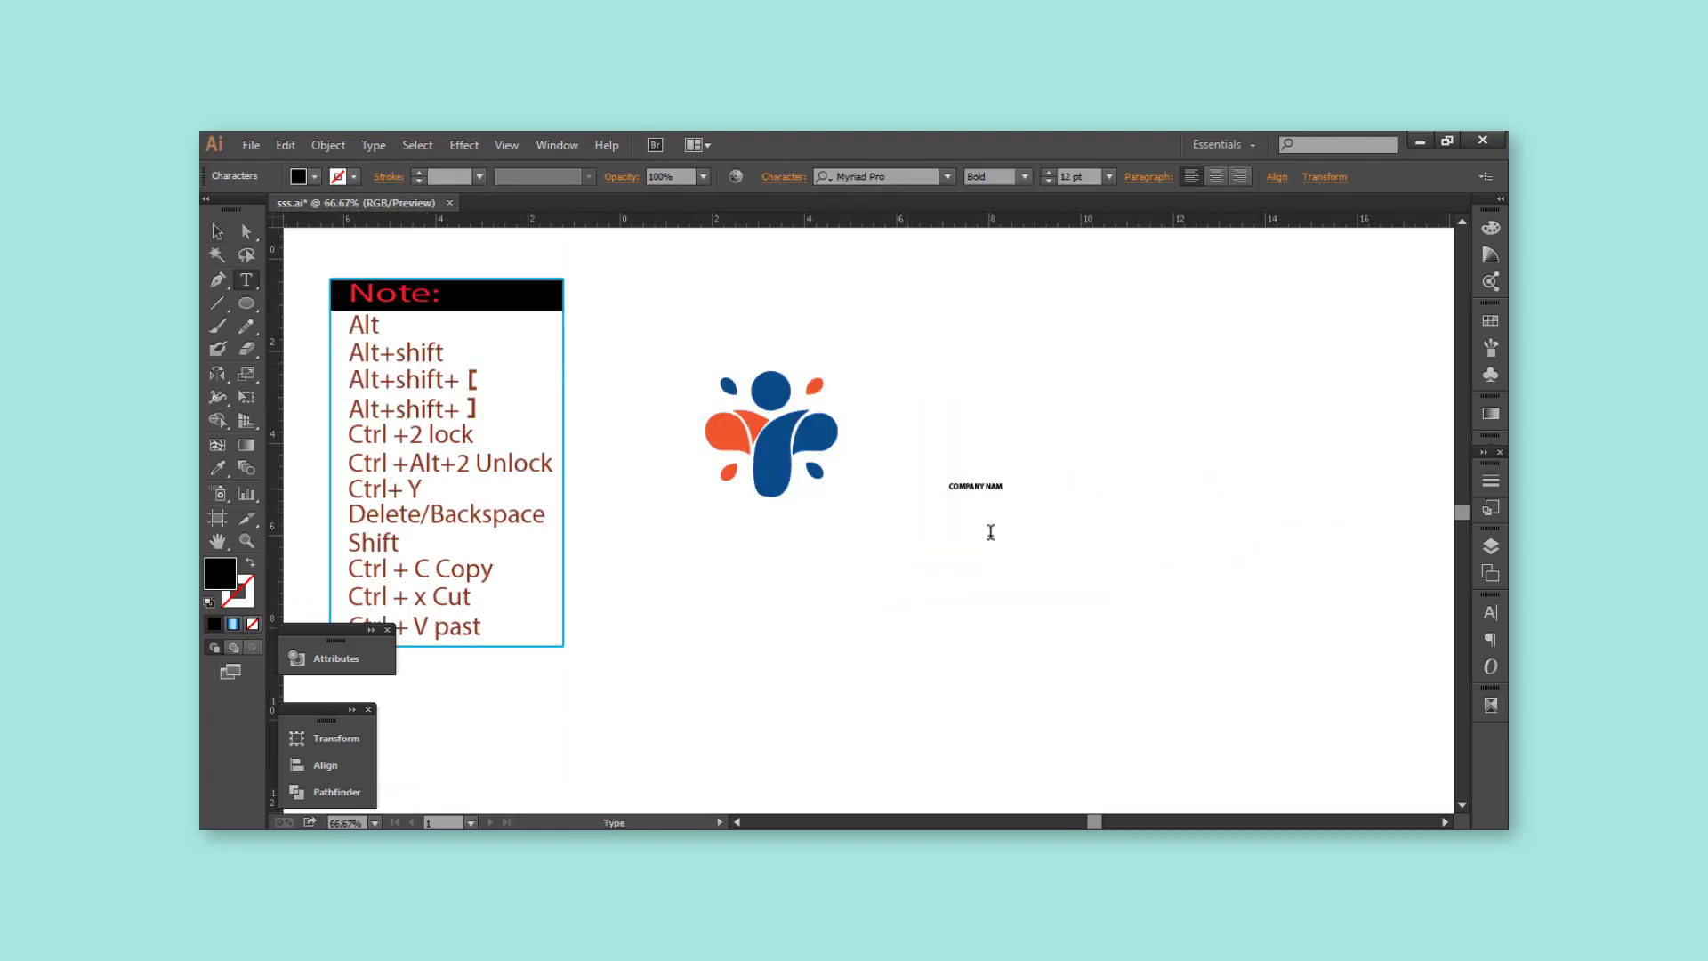
type("E")
key("Escape")
left_click_drag(999, 522, 782, 534)
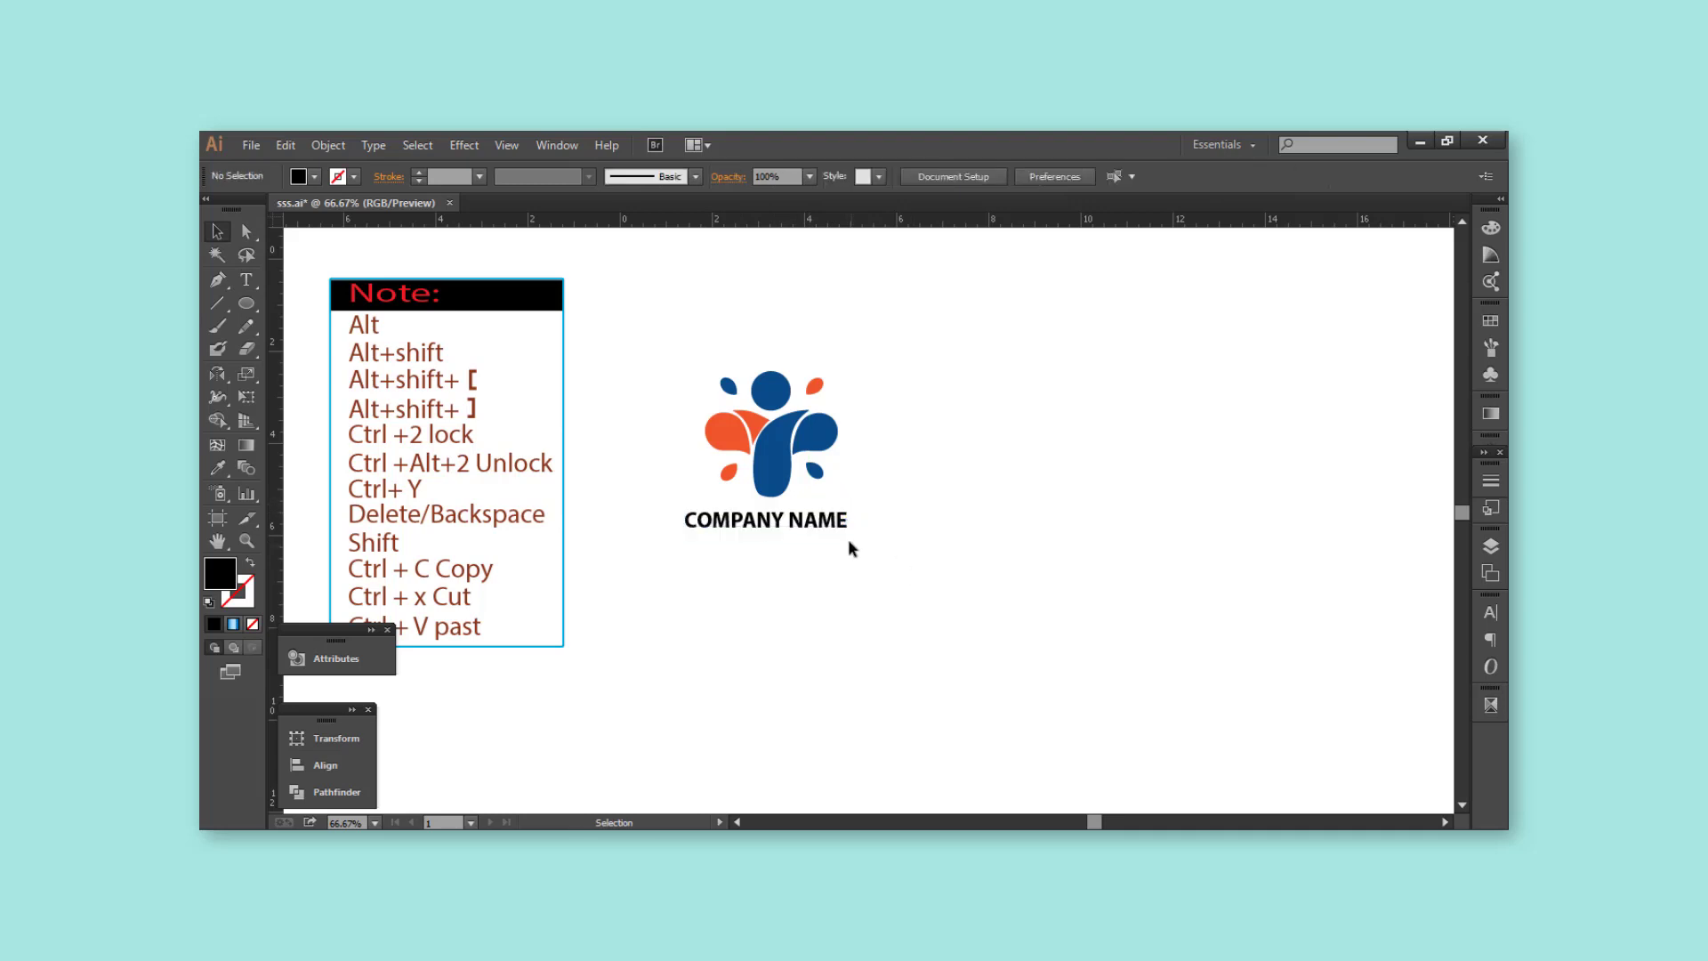
- Add a smaller SOLOGAN line centred under the title and make it grey (K 43%)
type("SOLOG")
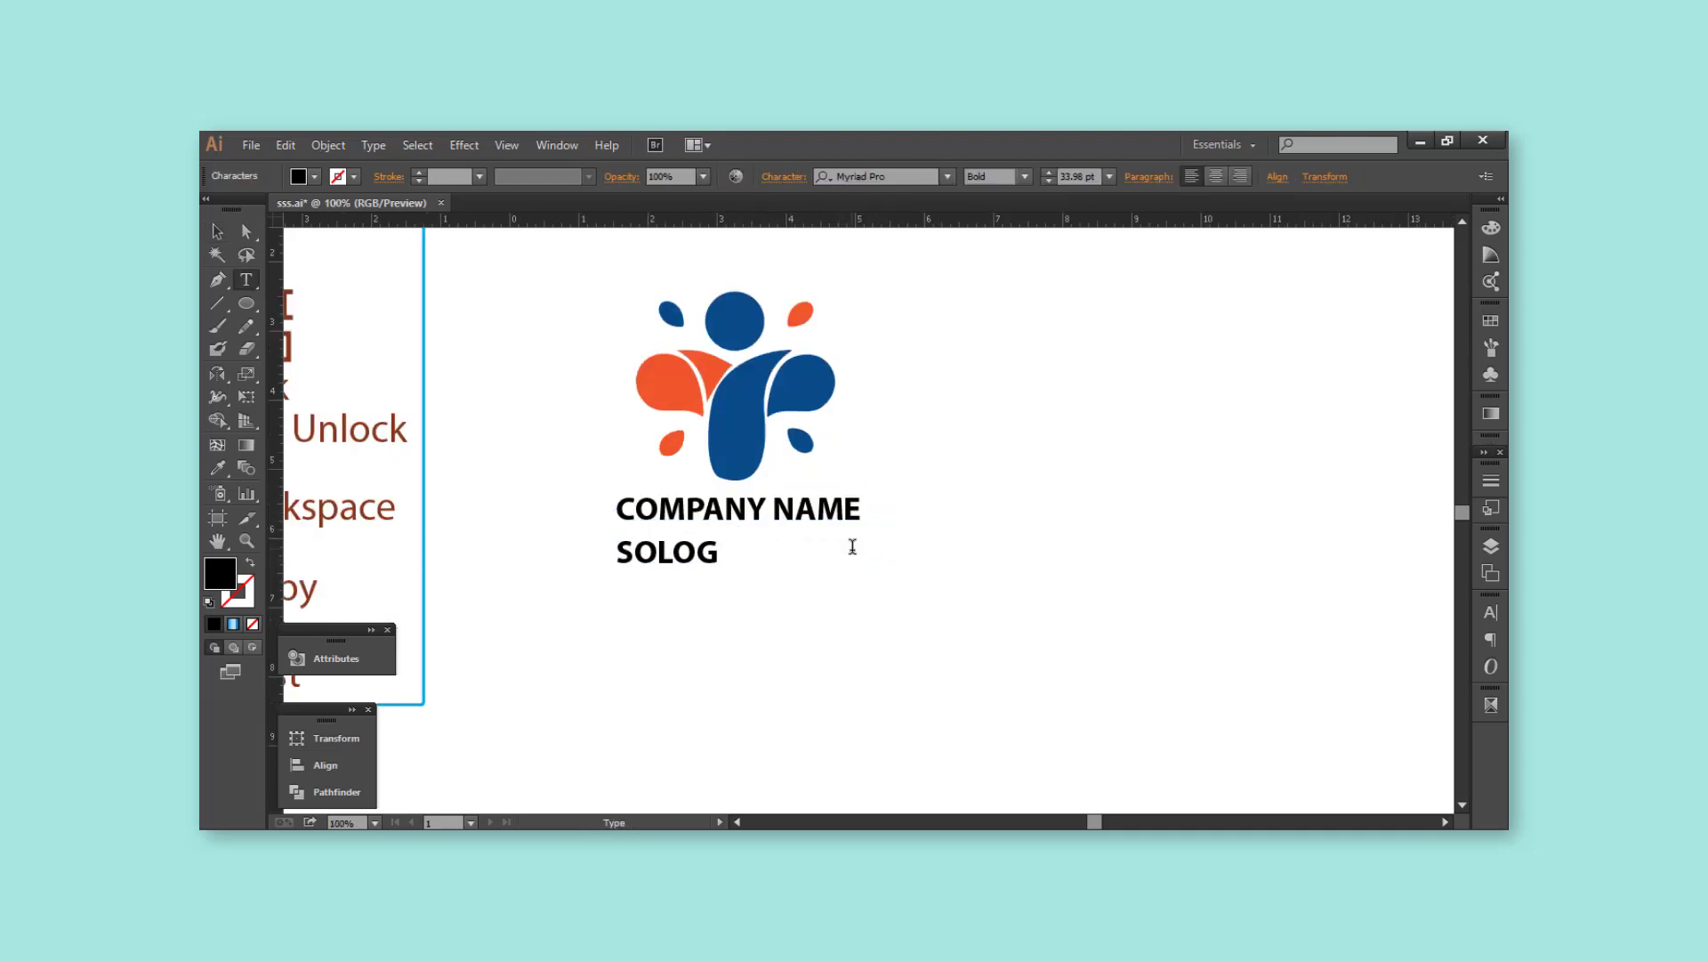
type("AN")
key("Escape")
left_click_drag(752, 543, 809, 551)
key("ctrl+plus")
left_click(1491, 227)
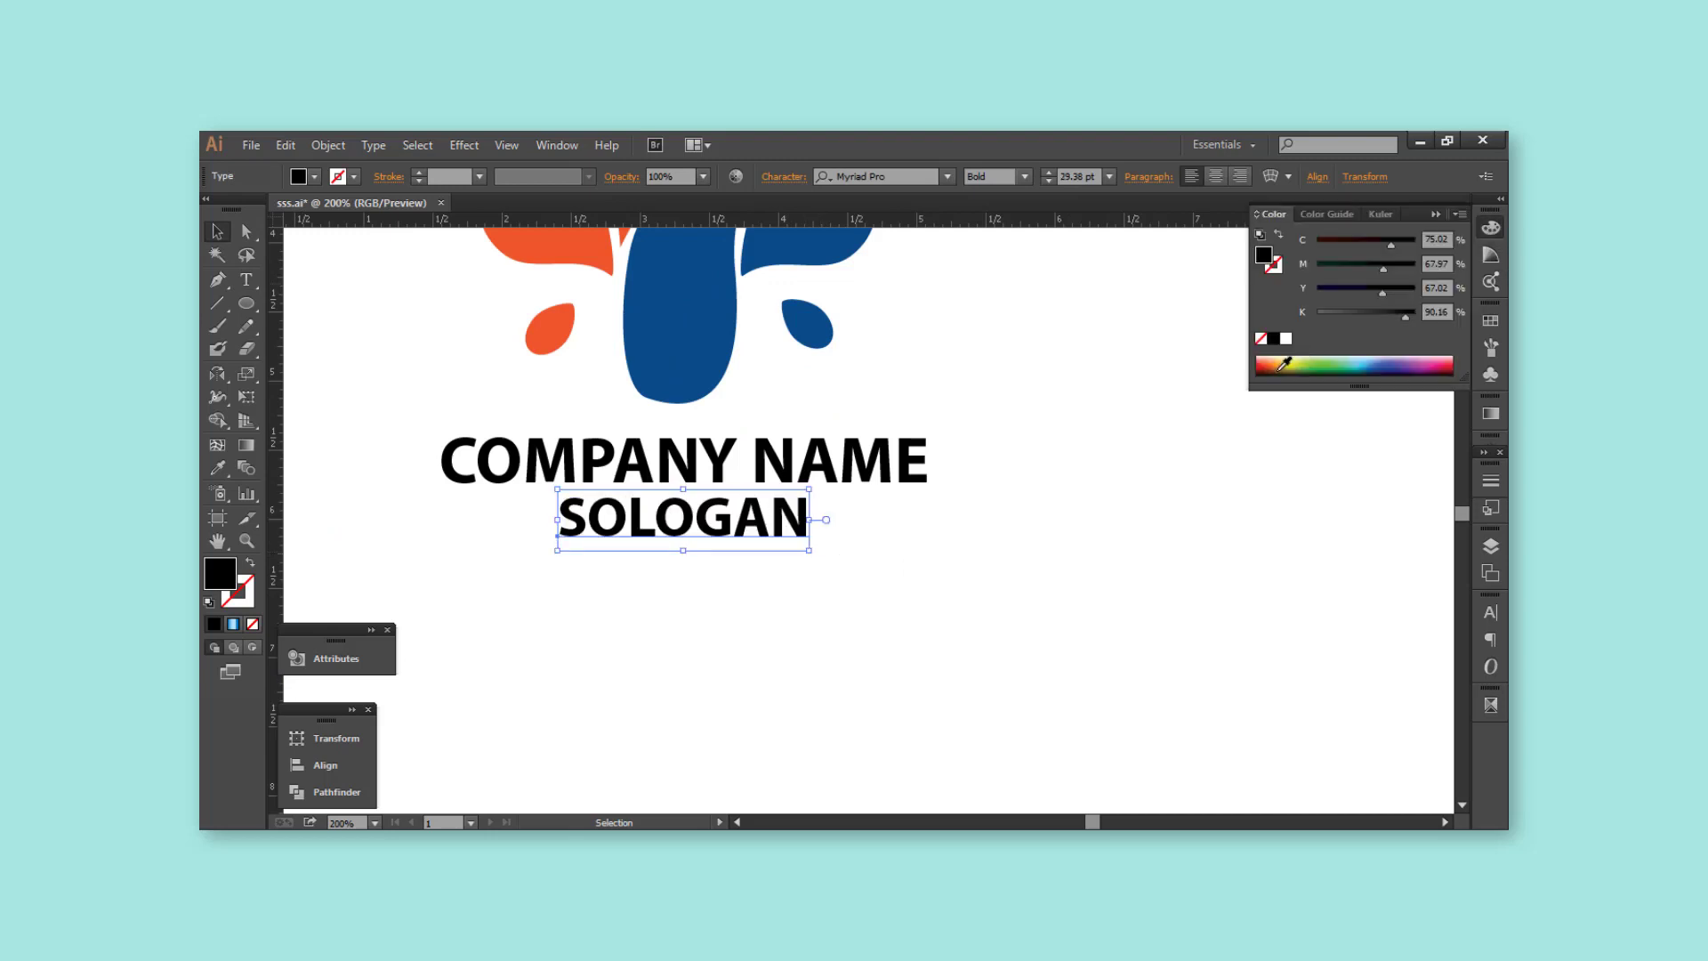
left_click(1284, 363)
left_click(1044, 477)
- Duplicate the whole logo and text lockup to the right
key("ctrl+1")
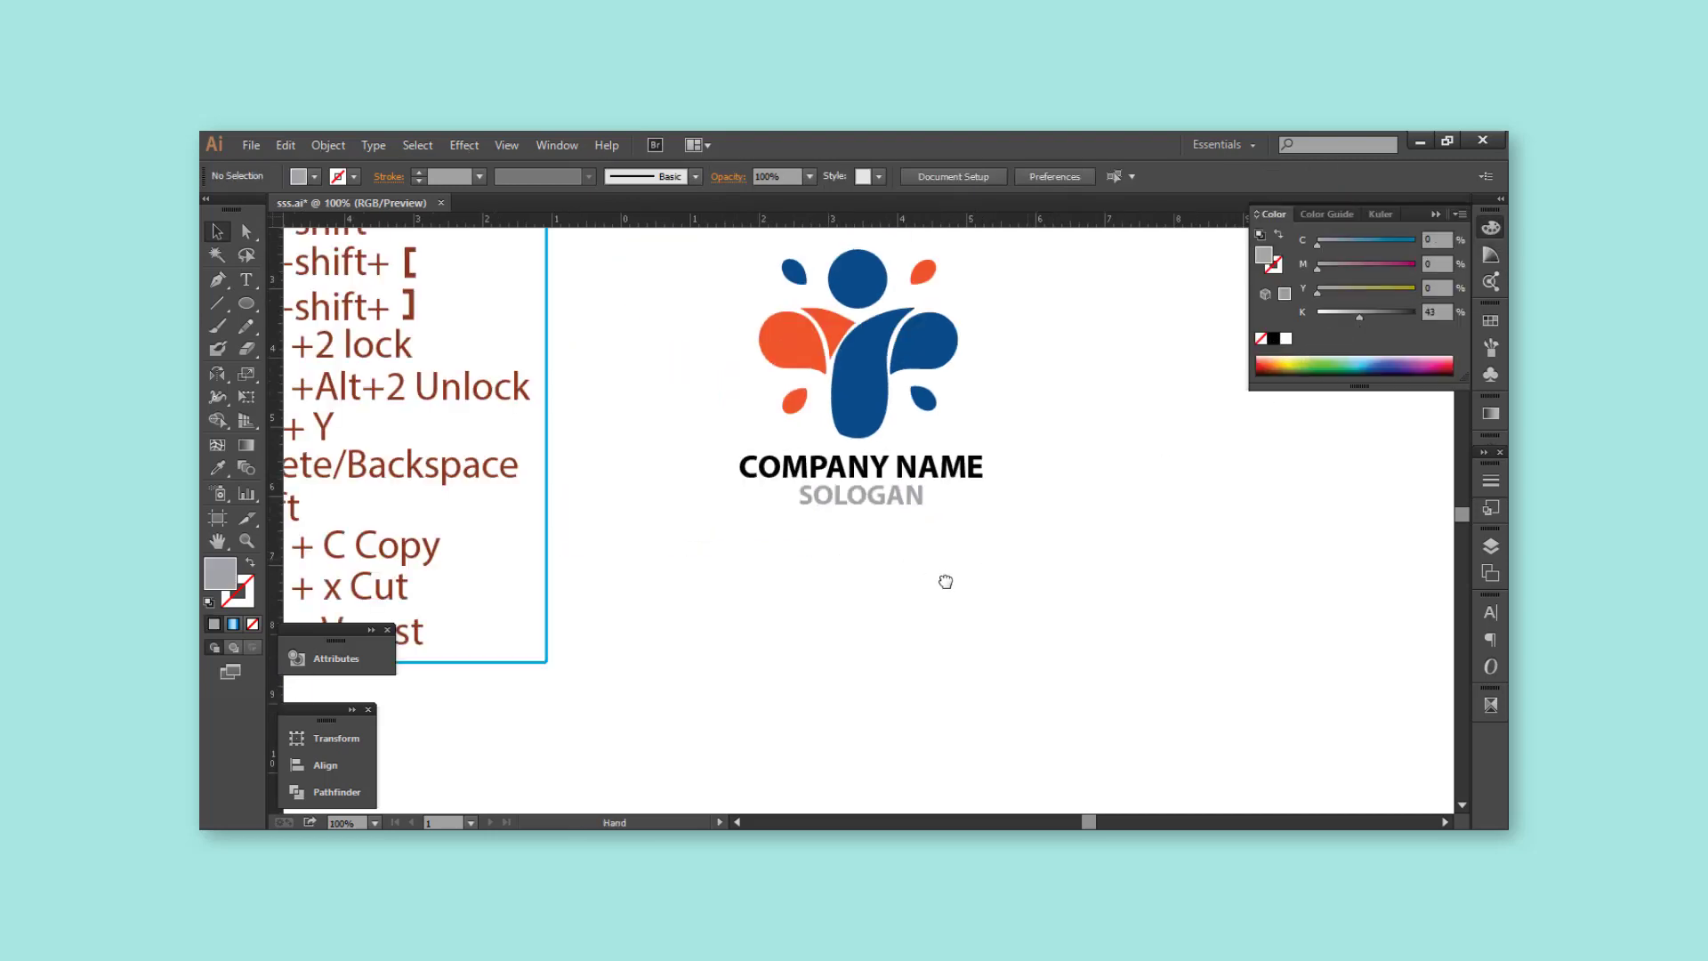
key("ctrl+minus")
left_click_drag(801, 427, 980, 435)
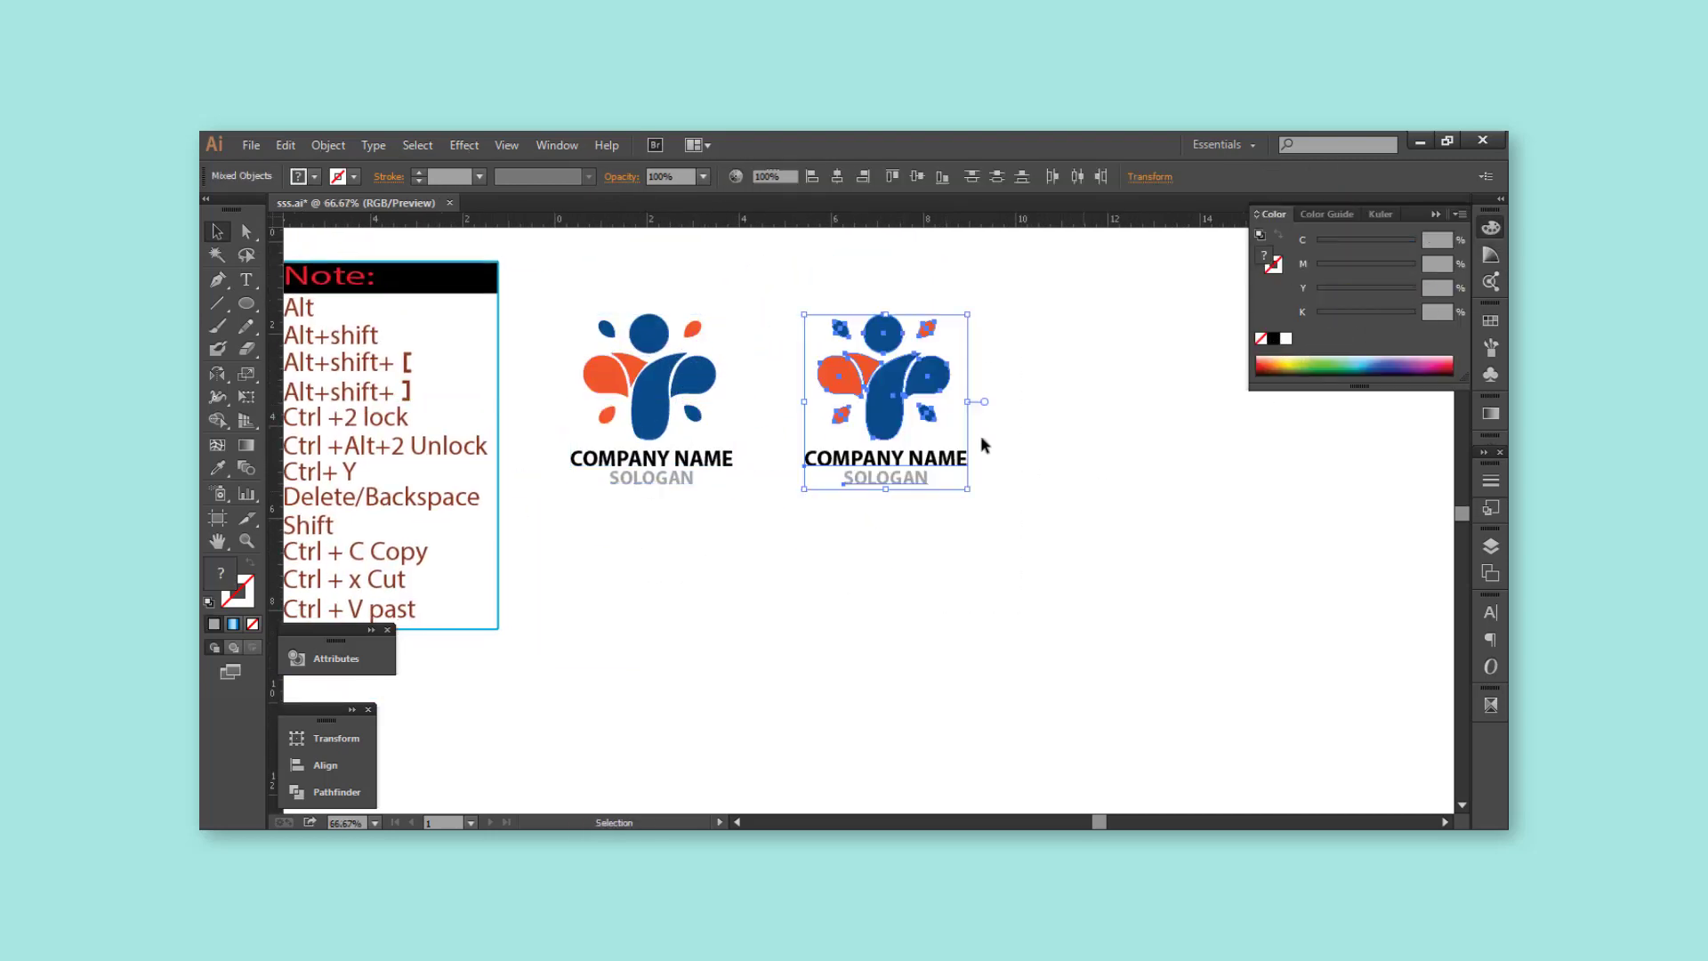
- Recolour the copied logo's blue parts light green
key("ctrl+plus")
key("ctrl+plus")
key("a")
left_click(873, 403)
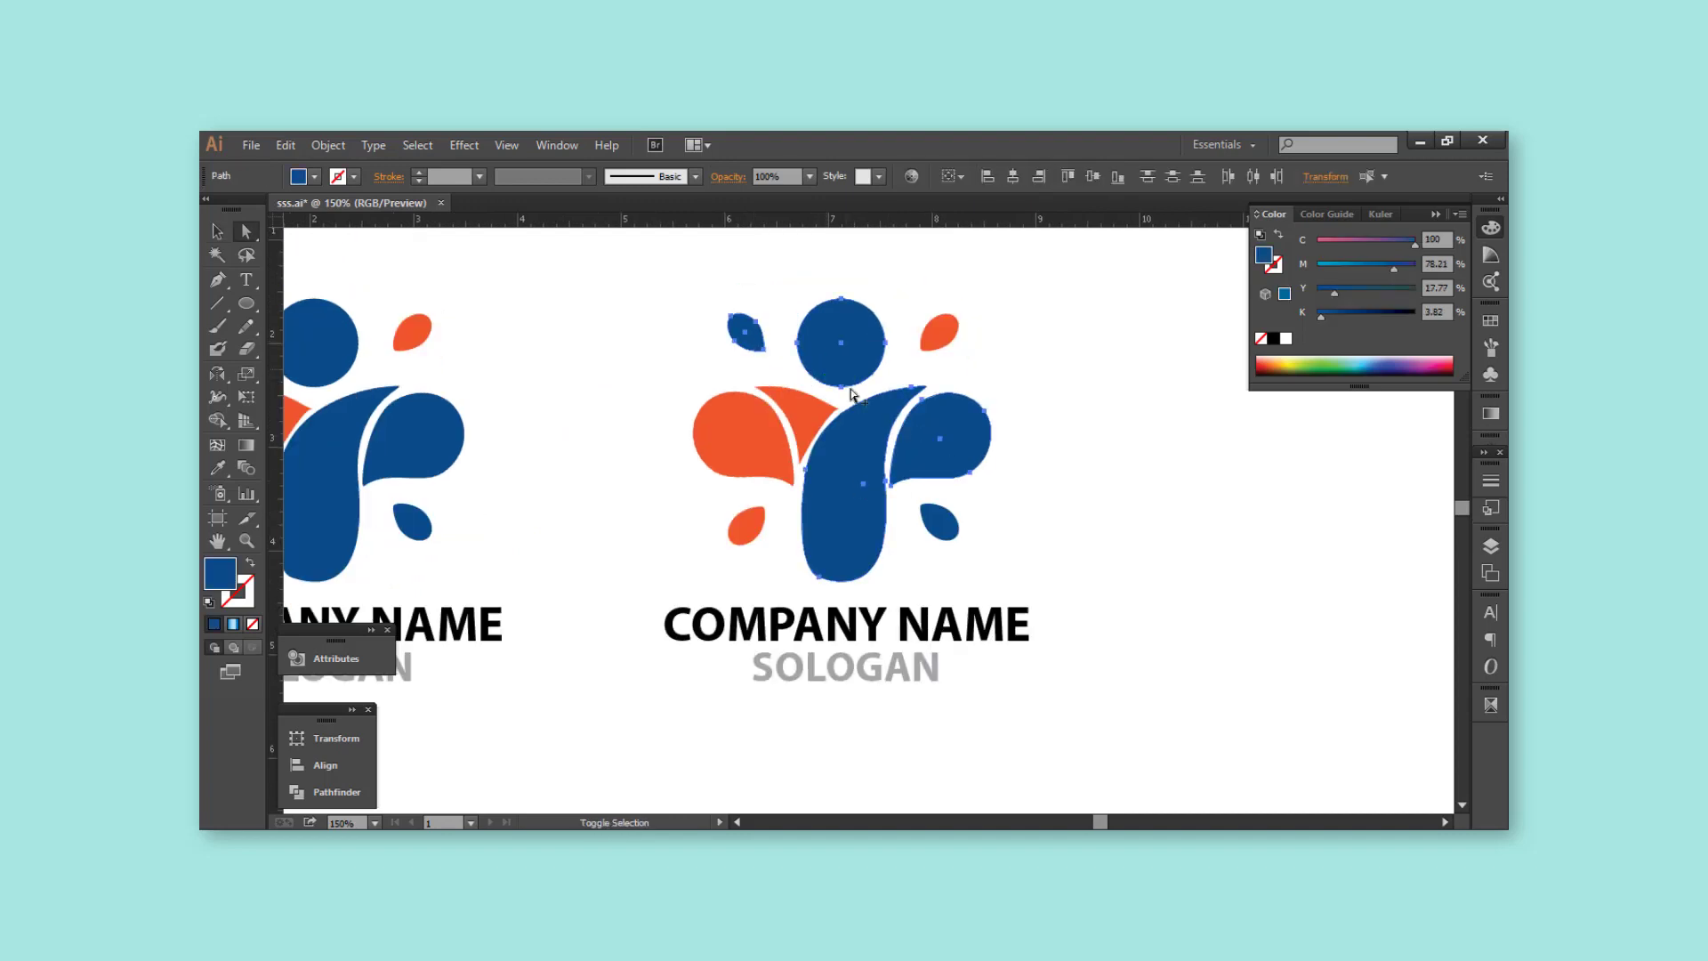
left_click(959, 530, "shift")
mouse_move(1370, 291)
left_mouse_down()
mouse_move(1416, 292)
mouse_move(1317, 267)
left_mouse_up()
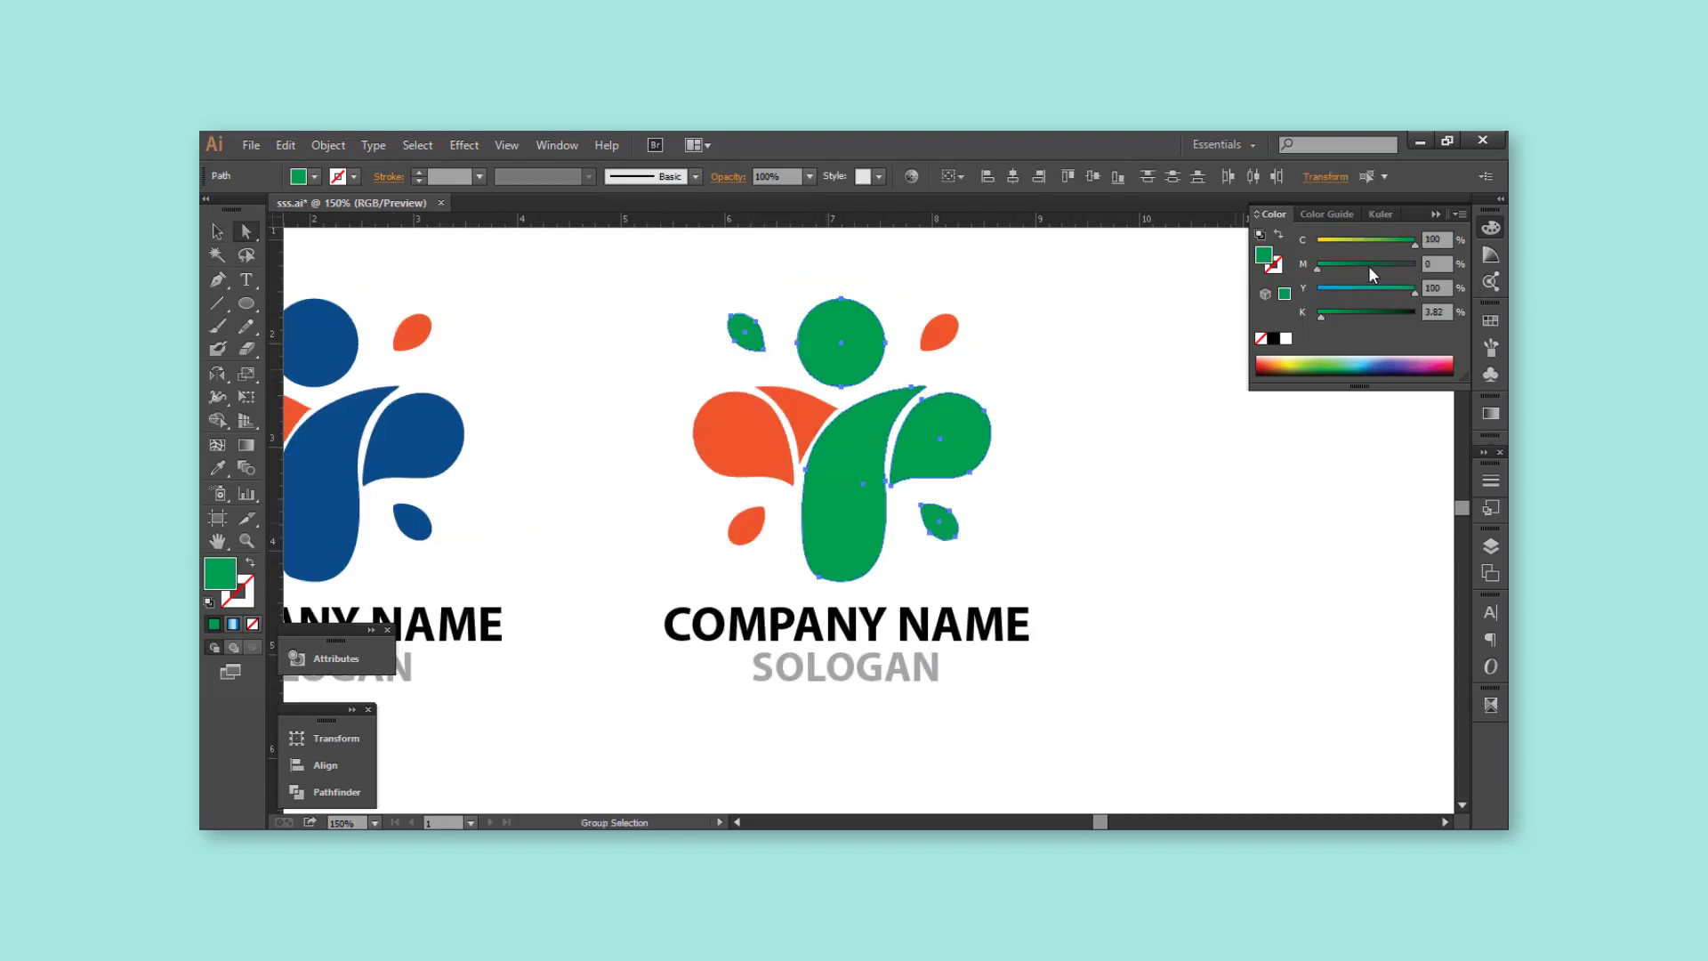
left_click(1370, 240)
left_click(1137, 436)
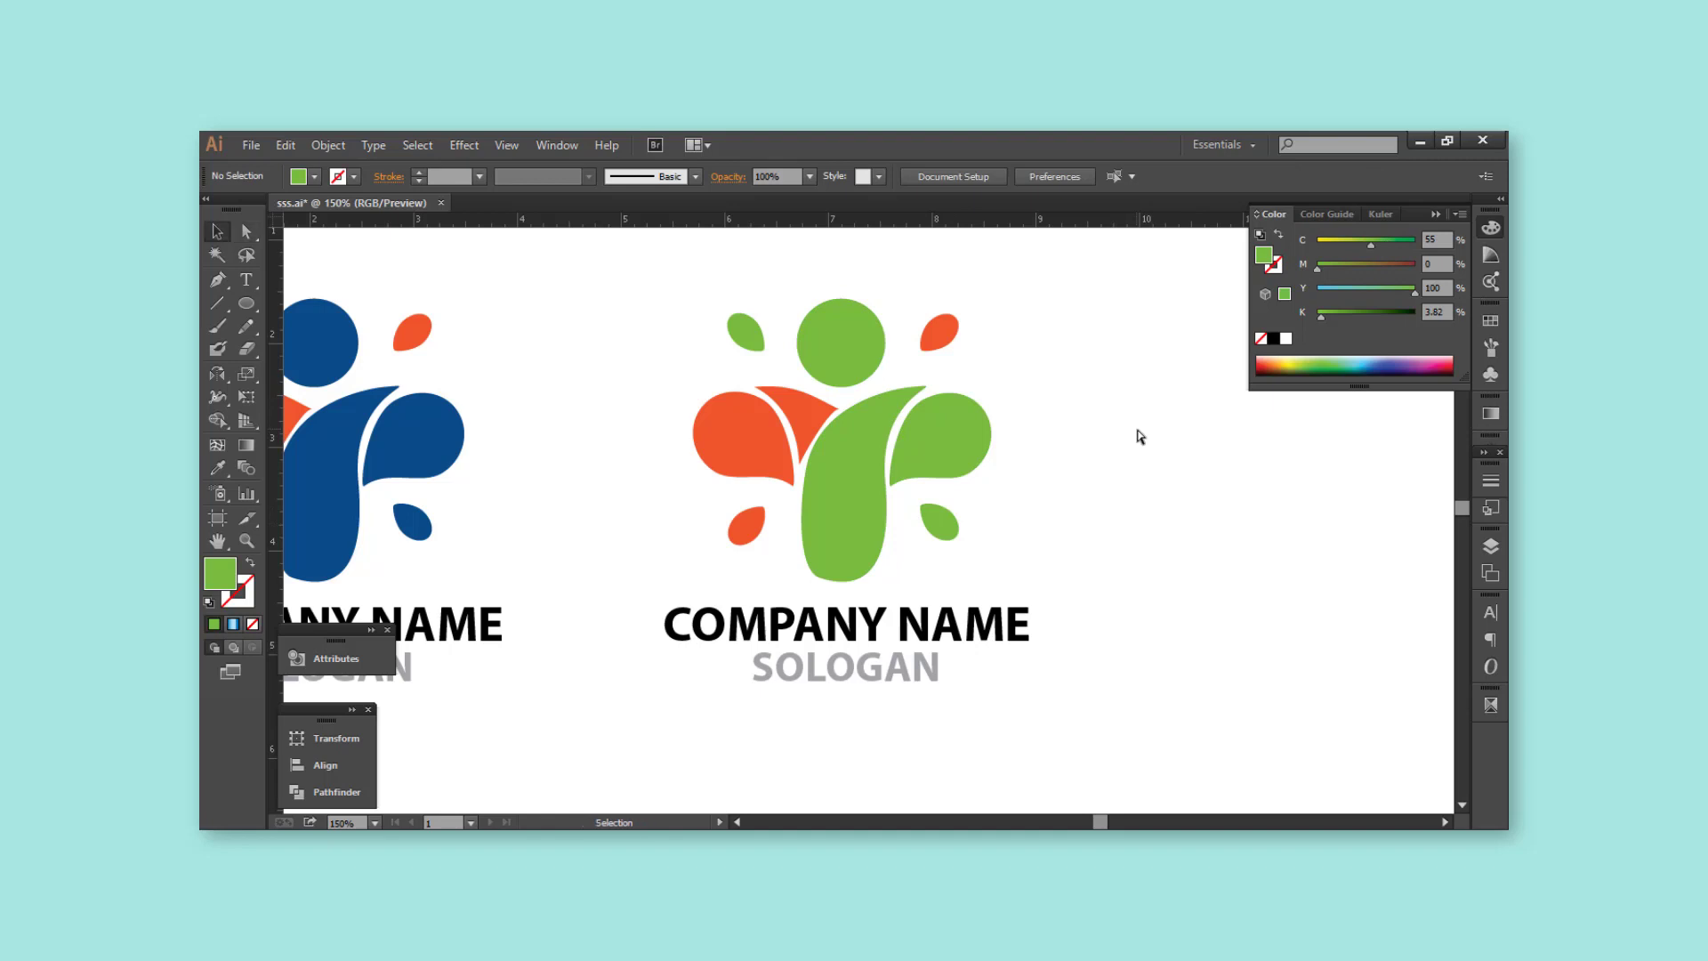
- Recolour the copy's orange arm and leaves dark green
key("ctrl+minus")
left_click(899, 416)
left_click(876, 492, "shift")
left_click(1006, 364, "shift")
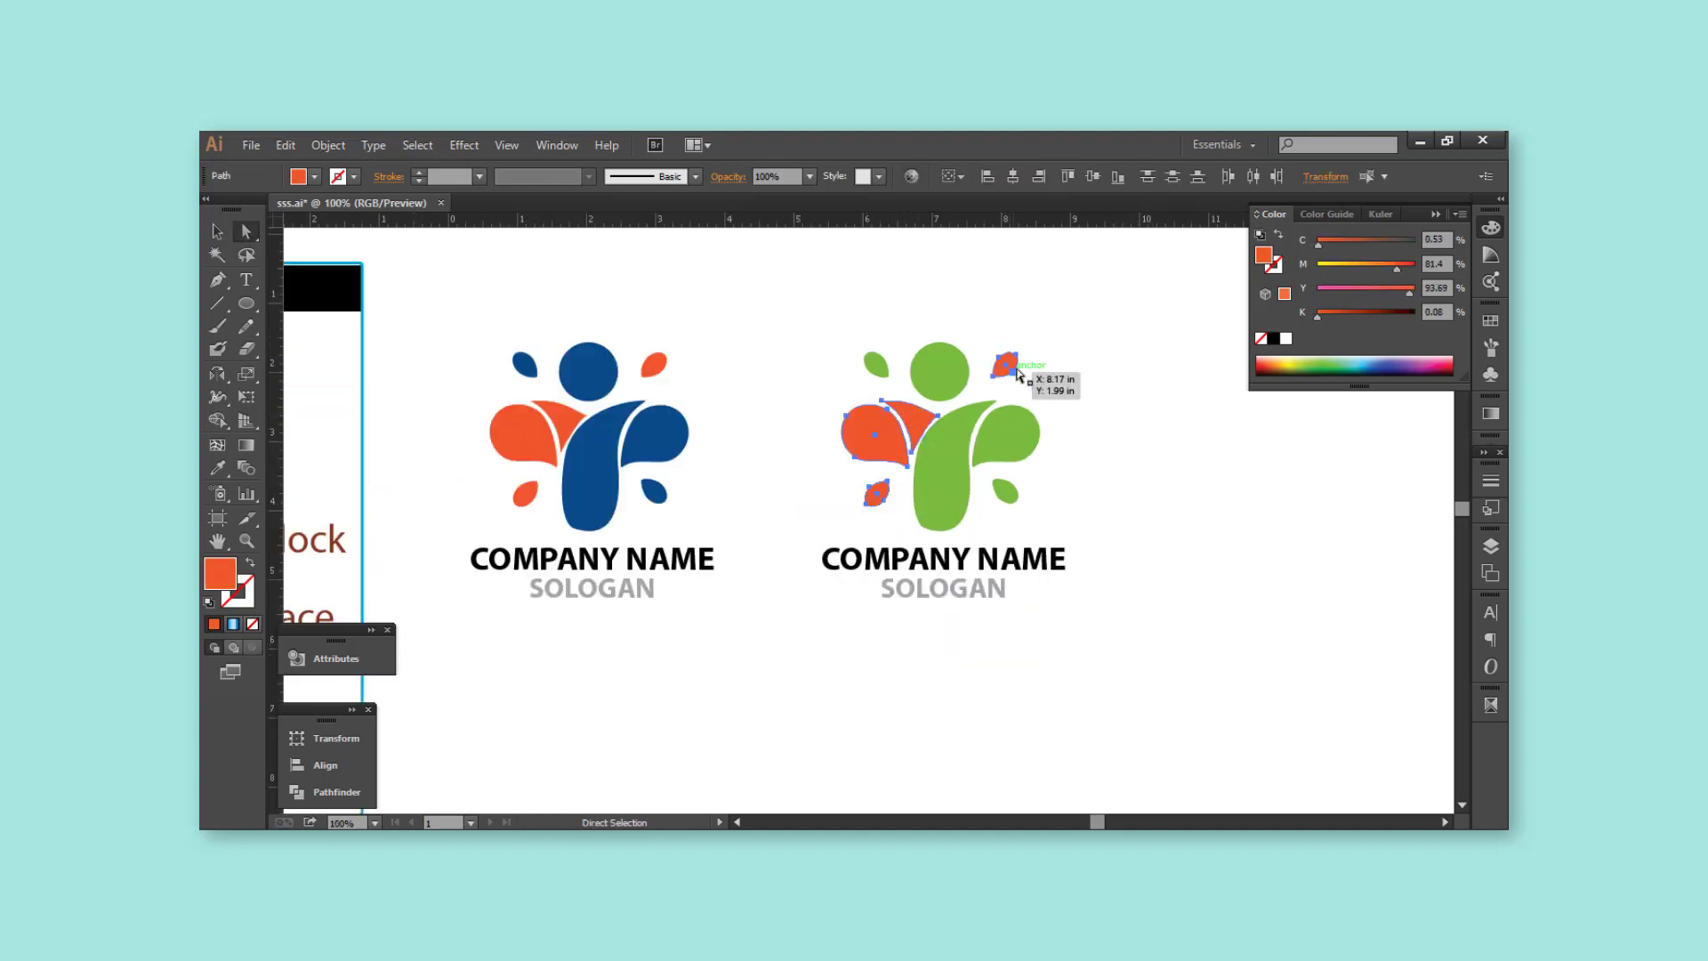
mouse_move(1397, 268)
left_mouse_down()
mouse_move(1317, 268)
mouse_move(1416, 244)
left_mouse_up()
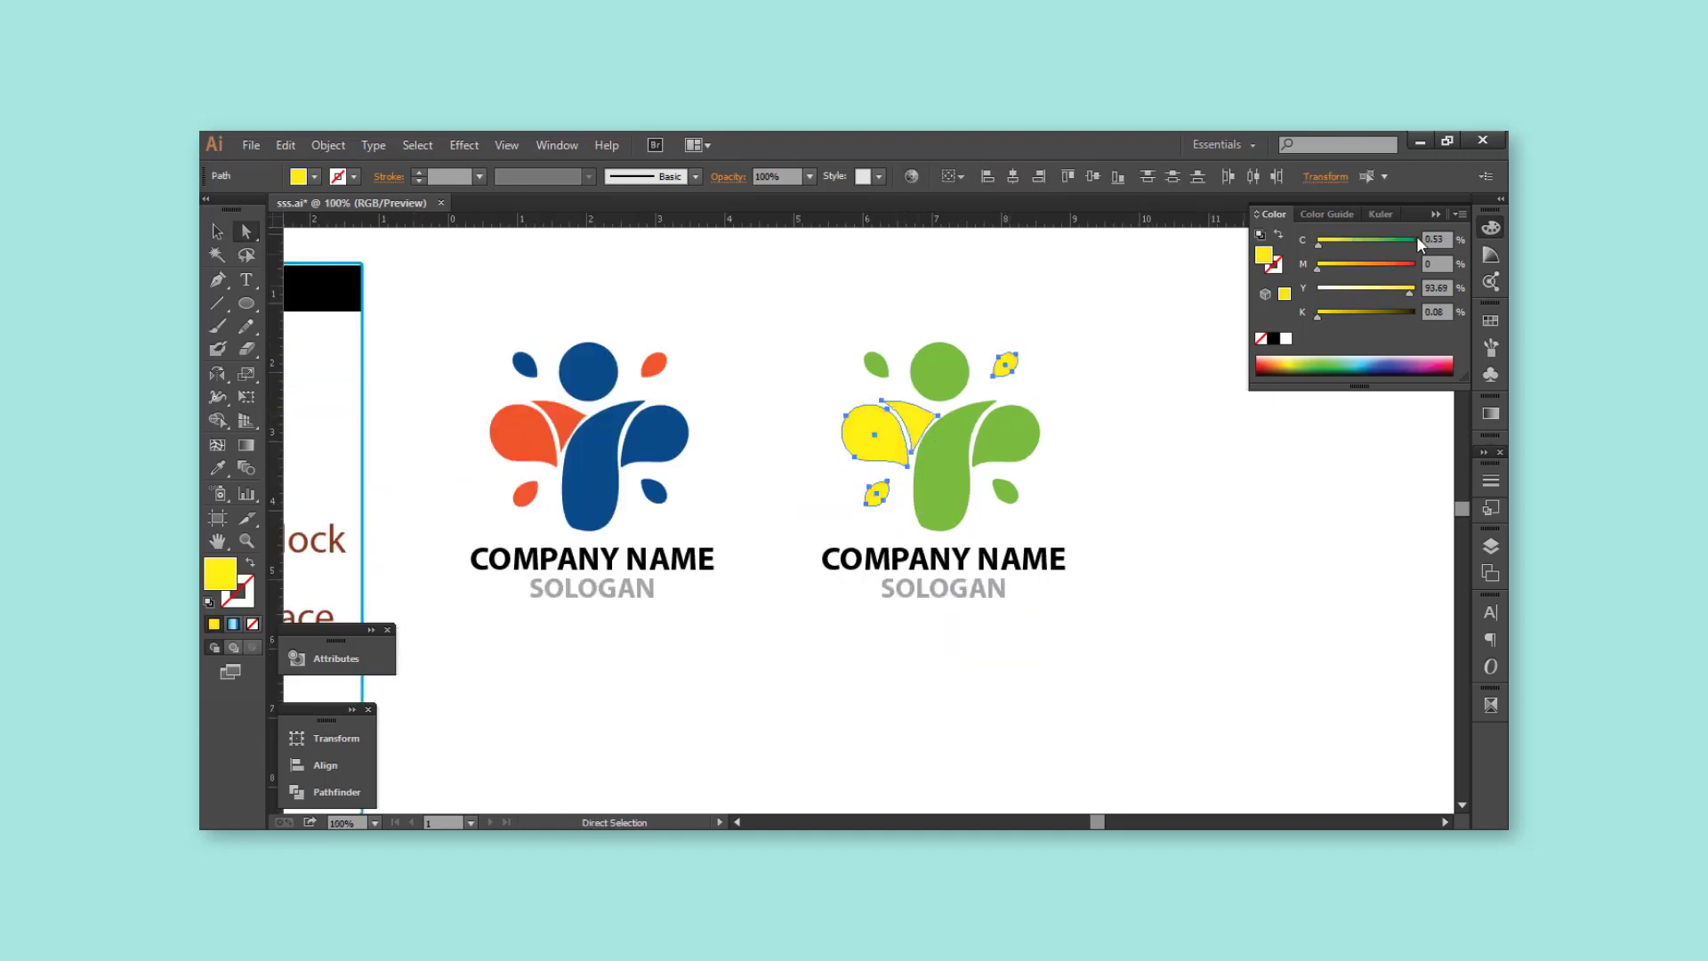
left_click(1368, 313)
left_click(1258, 525)
- Give the copy's COMPANY NAME the leaves' dark green
left_click(943, 560)
key("i")
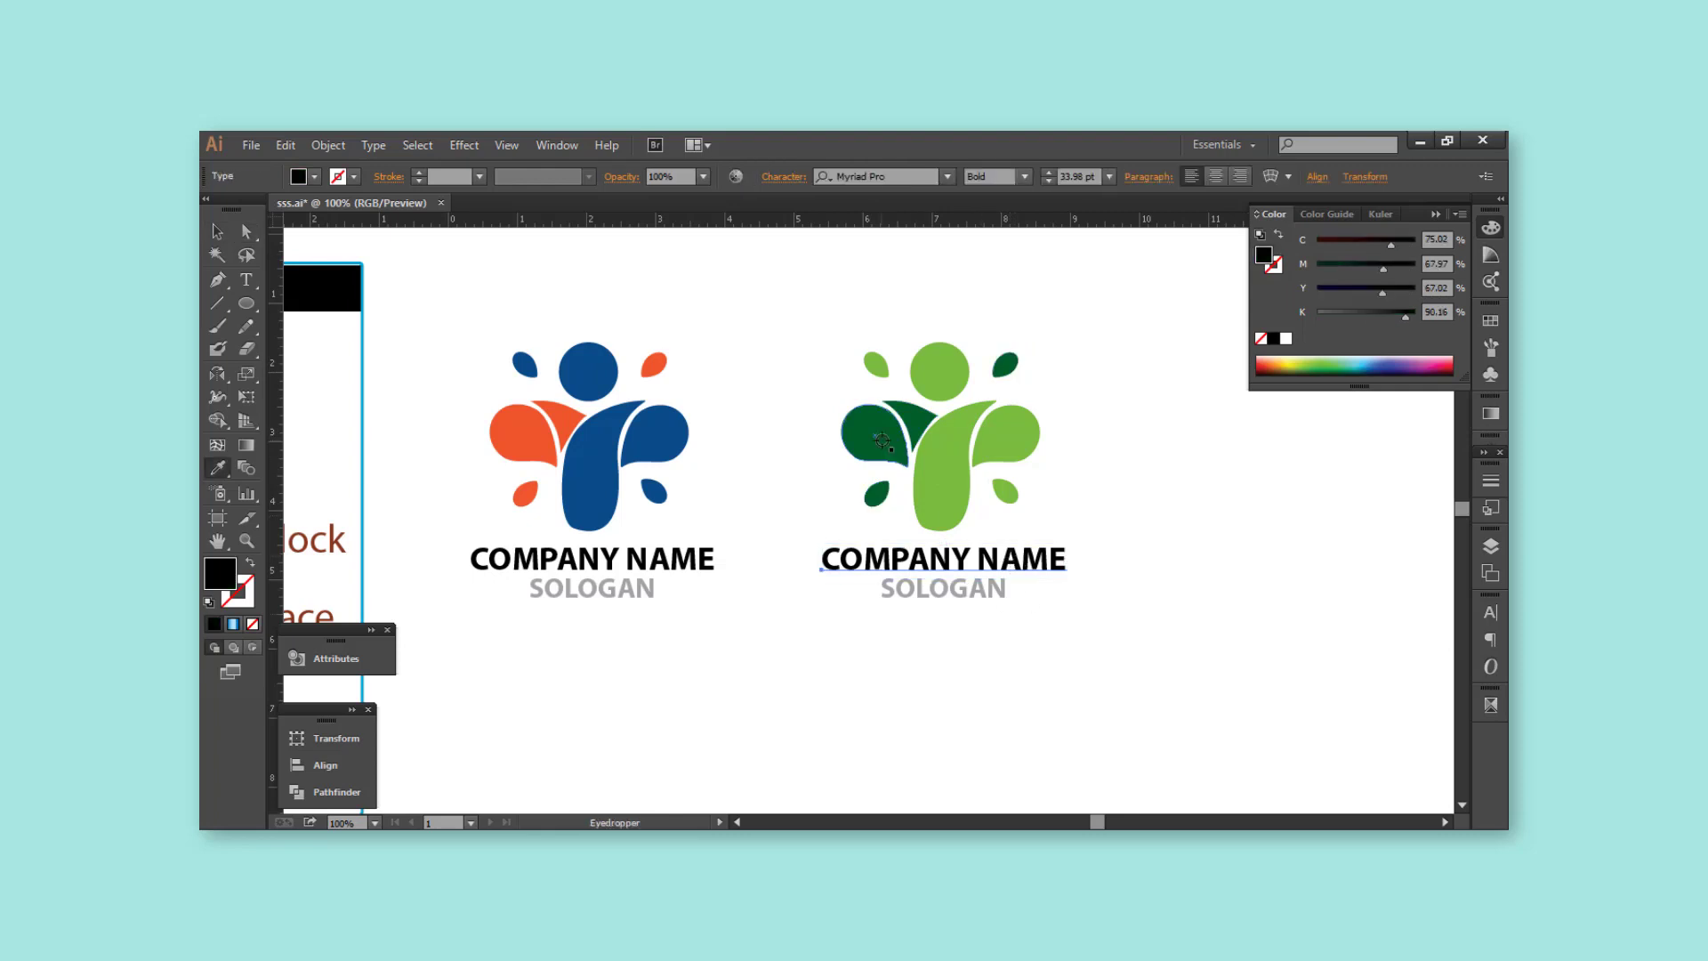
left_click(882, 440)
- Duplicate the green logo below the first logo
key("ctrl+minus")
key("v")
scroll(979, 444, "down", 2)
mouse_move(1012, 358)
left_mouse_down()
mouse_move(897, 573)
mouse_move(847, 538)
left_mouse_up()
- Turn the new copy's light green figure and its COMPANY NAME black
key("ctrl+plus")
left_click(836, 433, "shift")
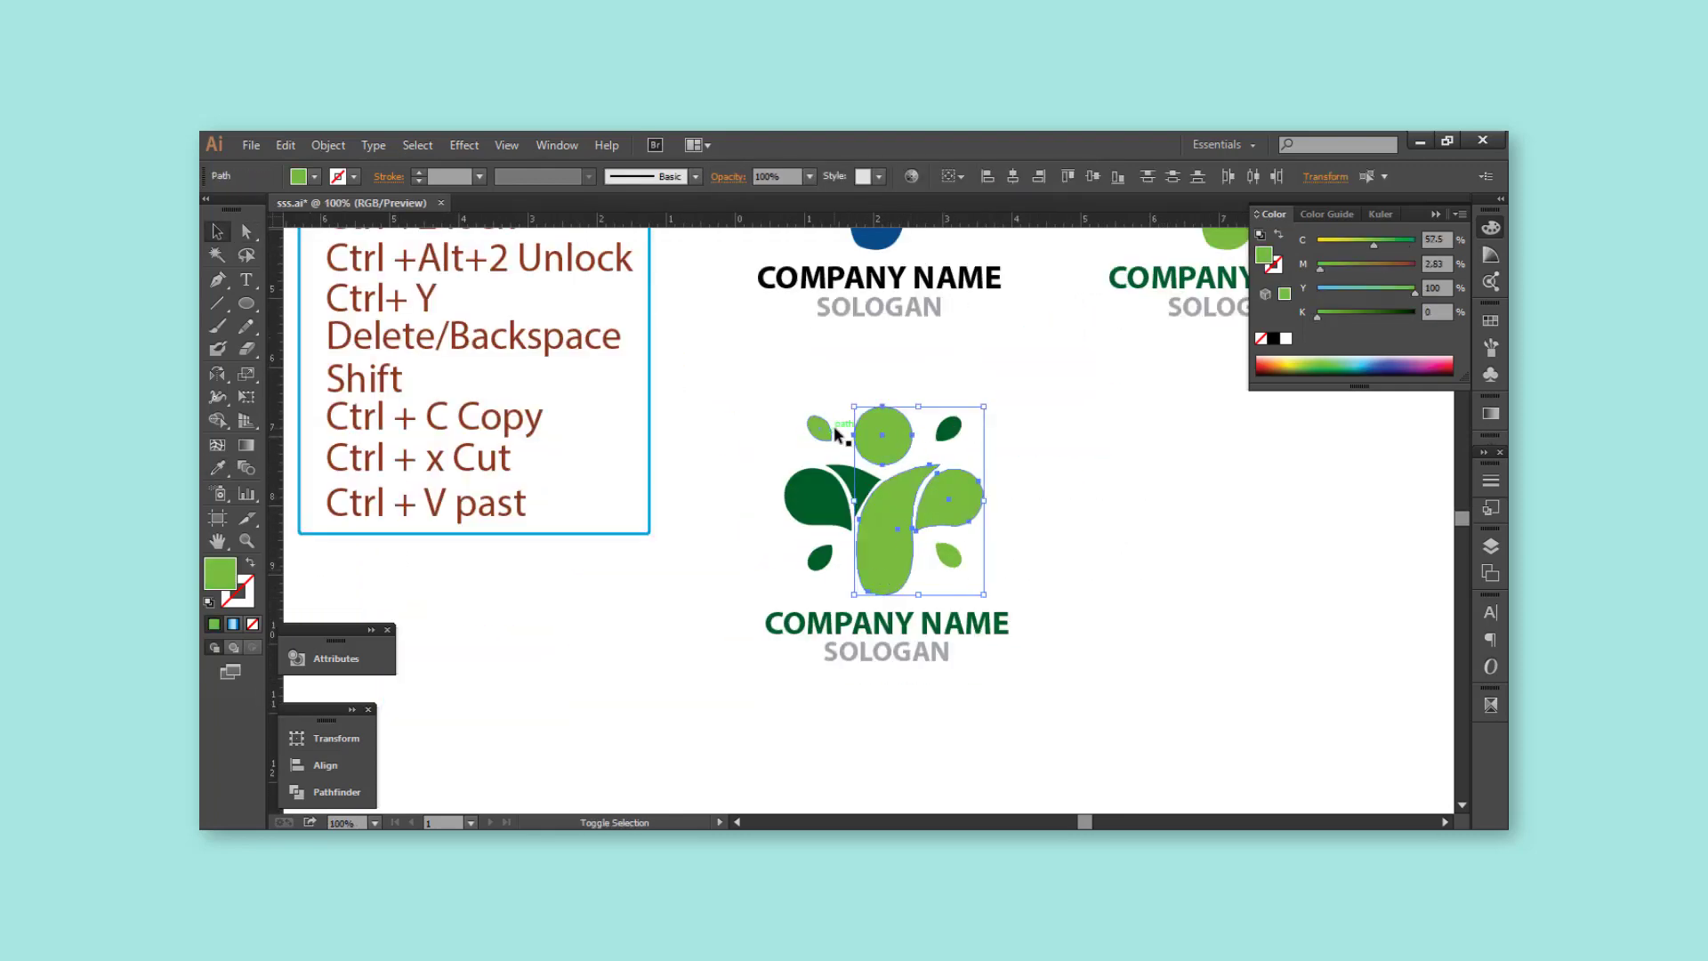
left_click(1274, 338)
key("ctrl+minus")
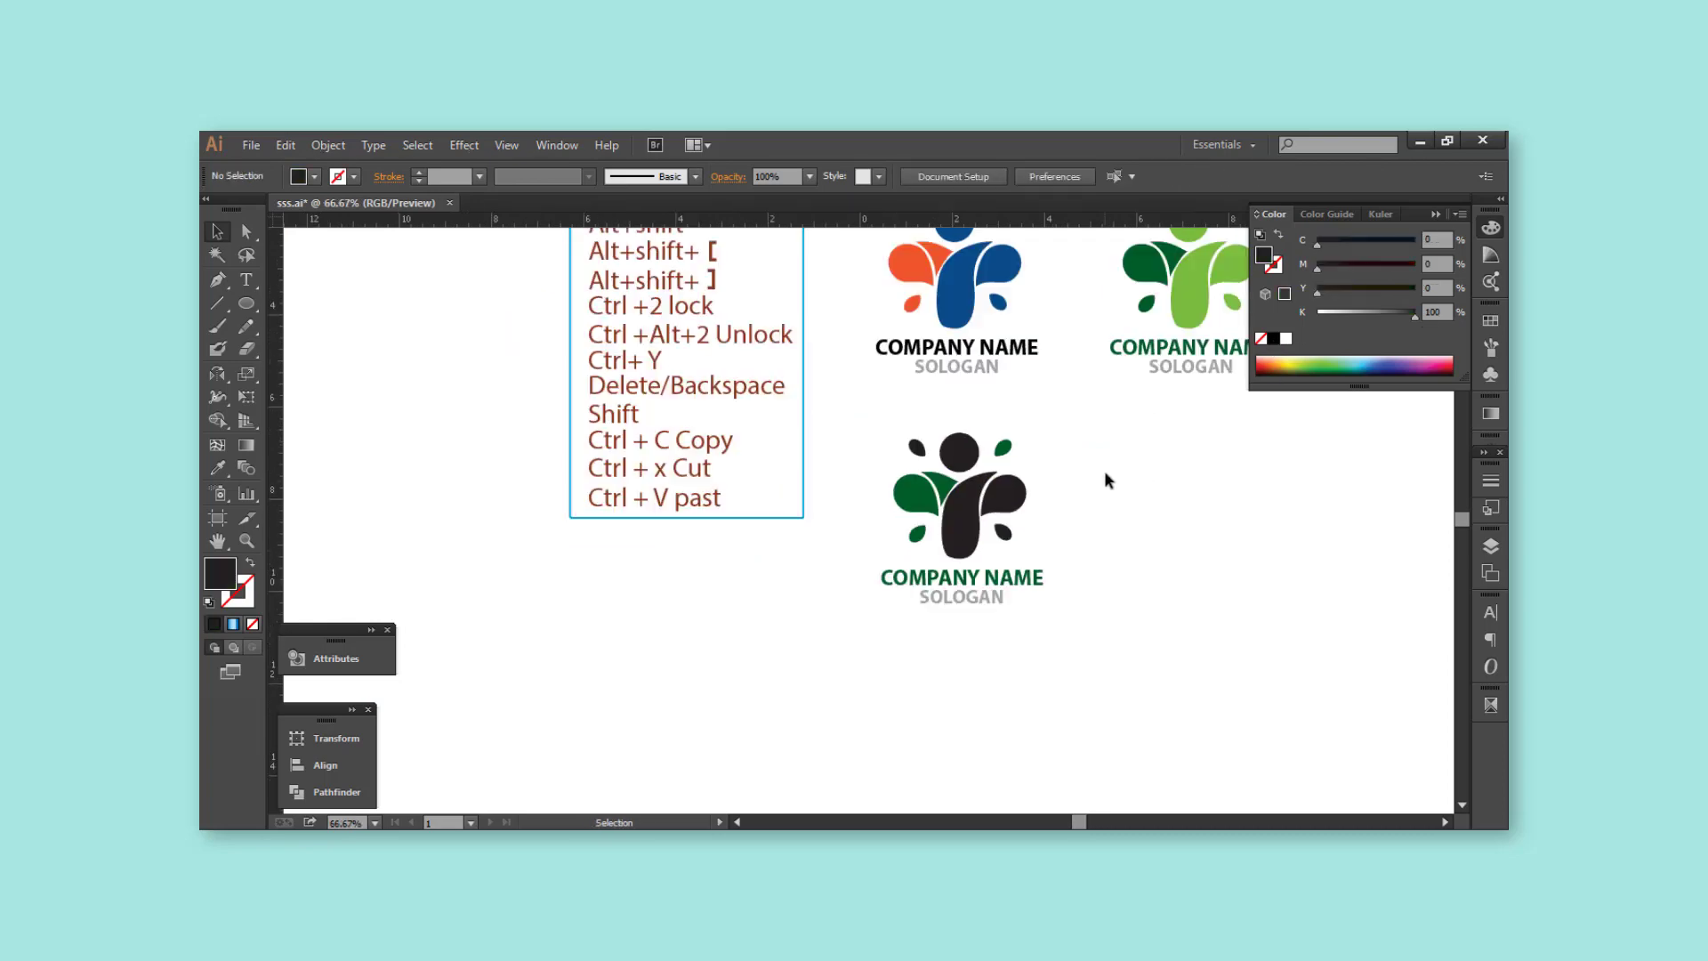
key("i")
left_click(856, 469)
- Duplicate the black-figure logo to its right
key("ctrl+minus")
key("v")
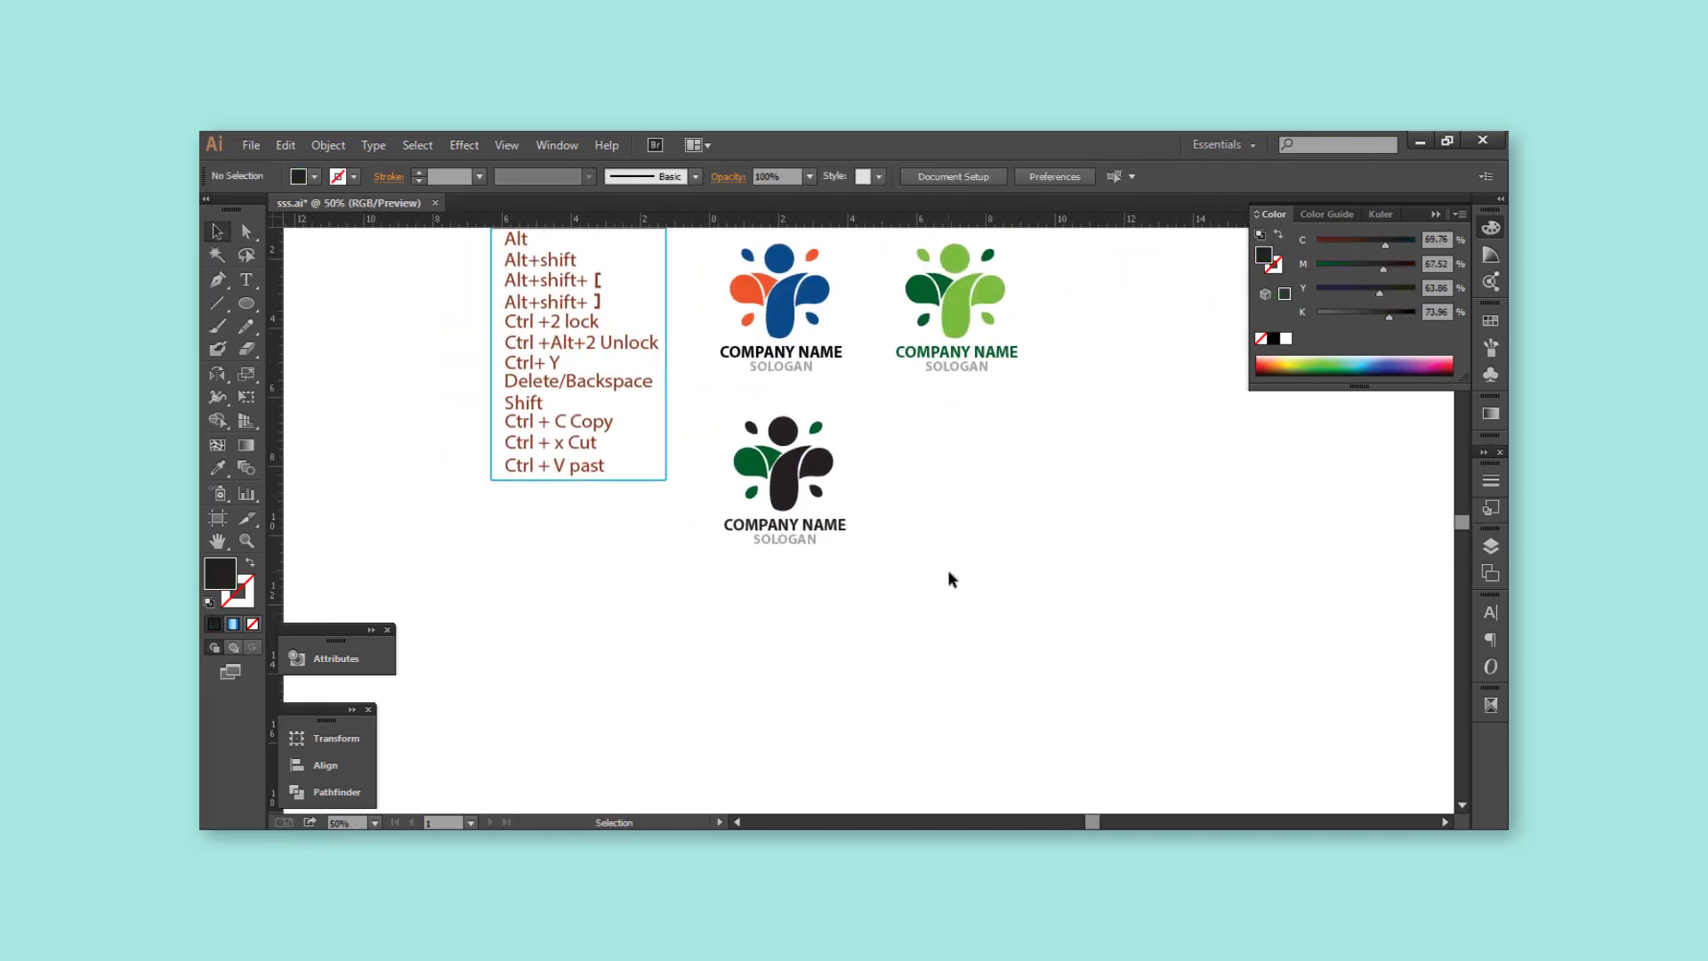
left_click_drag(950, 579, 681, 407)
left_click_drag(854, 480, 952, 455)
- Make the fourth copy's head and body red, C0 M100 Y100 K0
key("ctrl+plus")
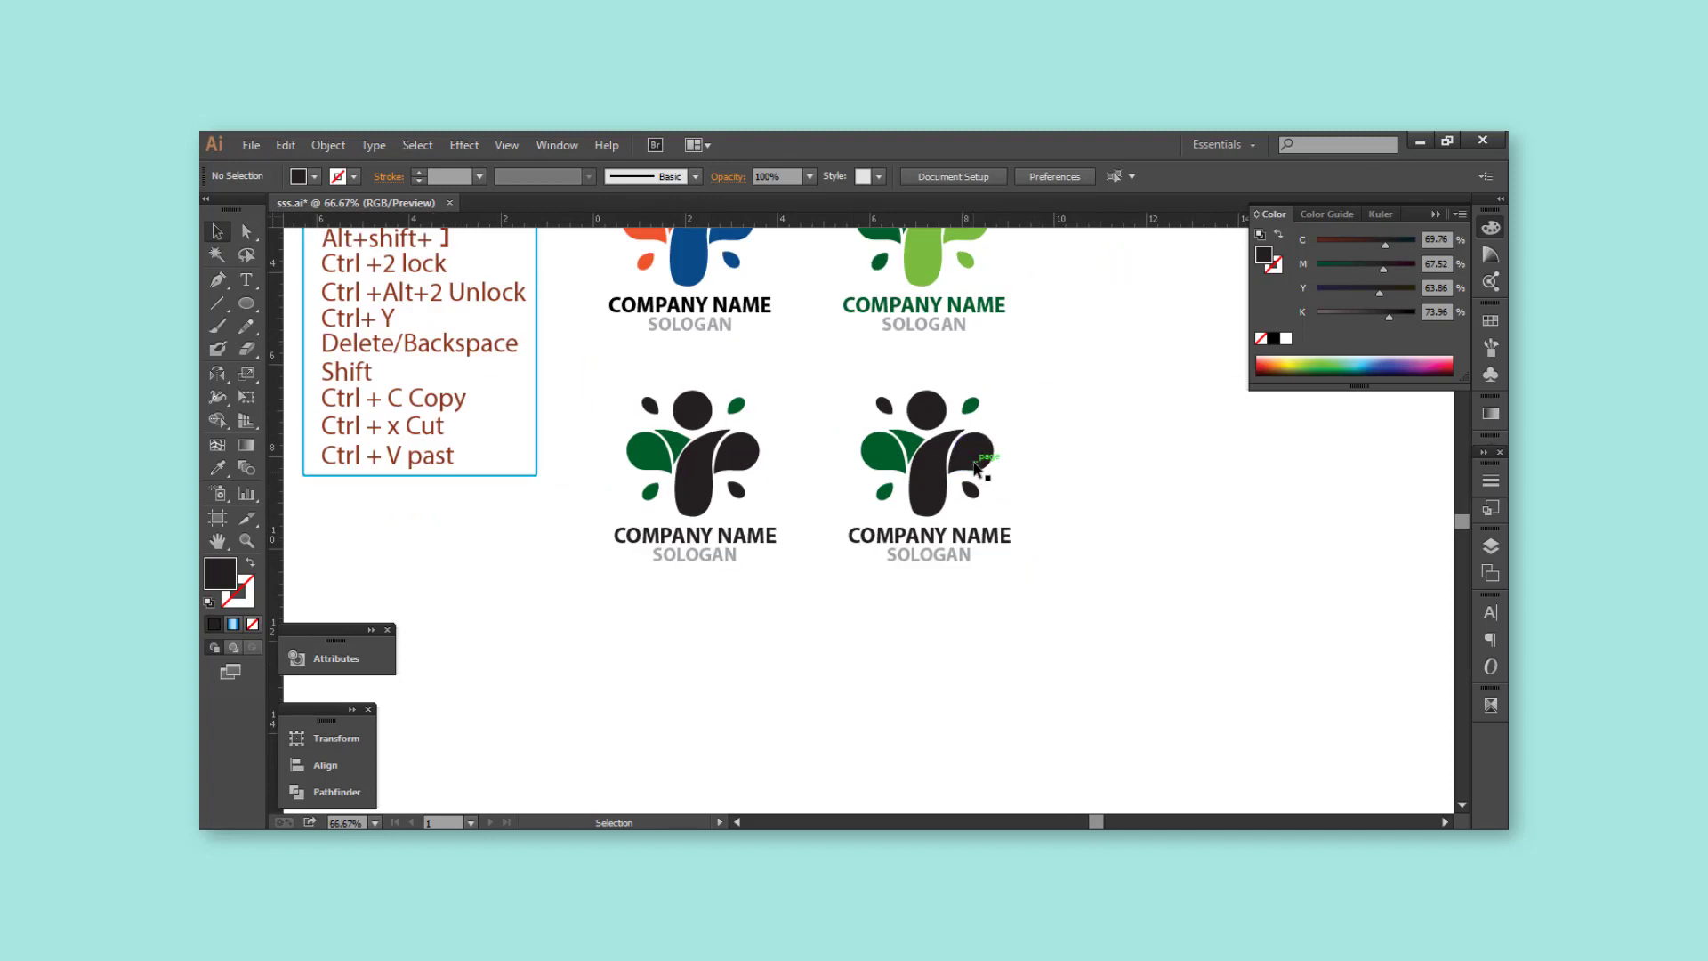
left_click(934, 463)
left_click(883, 408, "shift")
left_click_drag(1389, 313, 1318, 314)
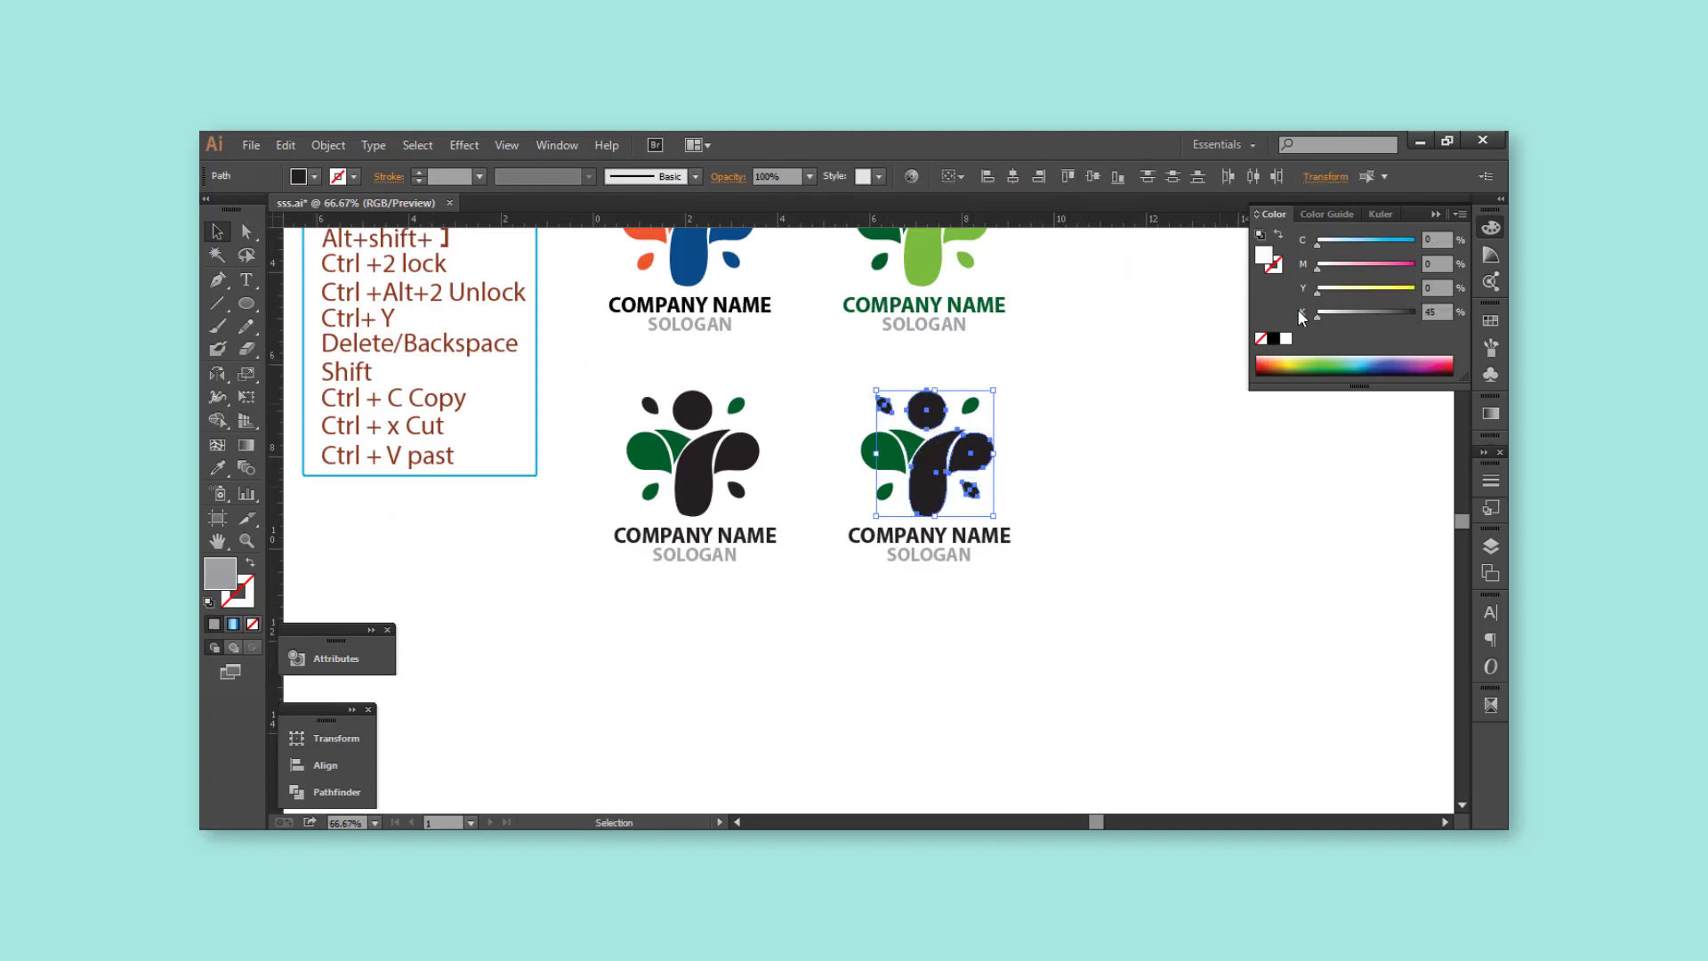
left_click_drag(1317, 240, 1414, 265)
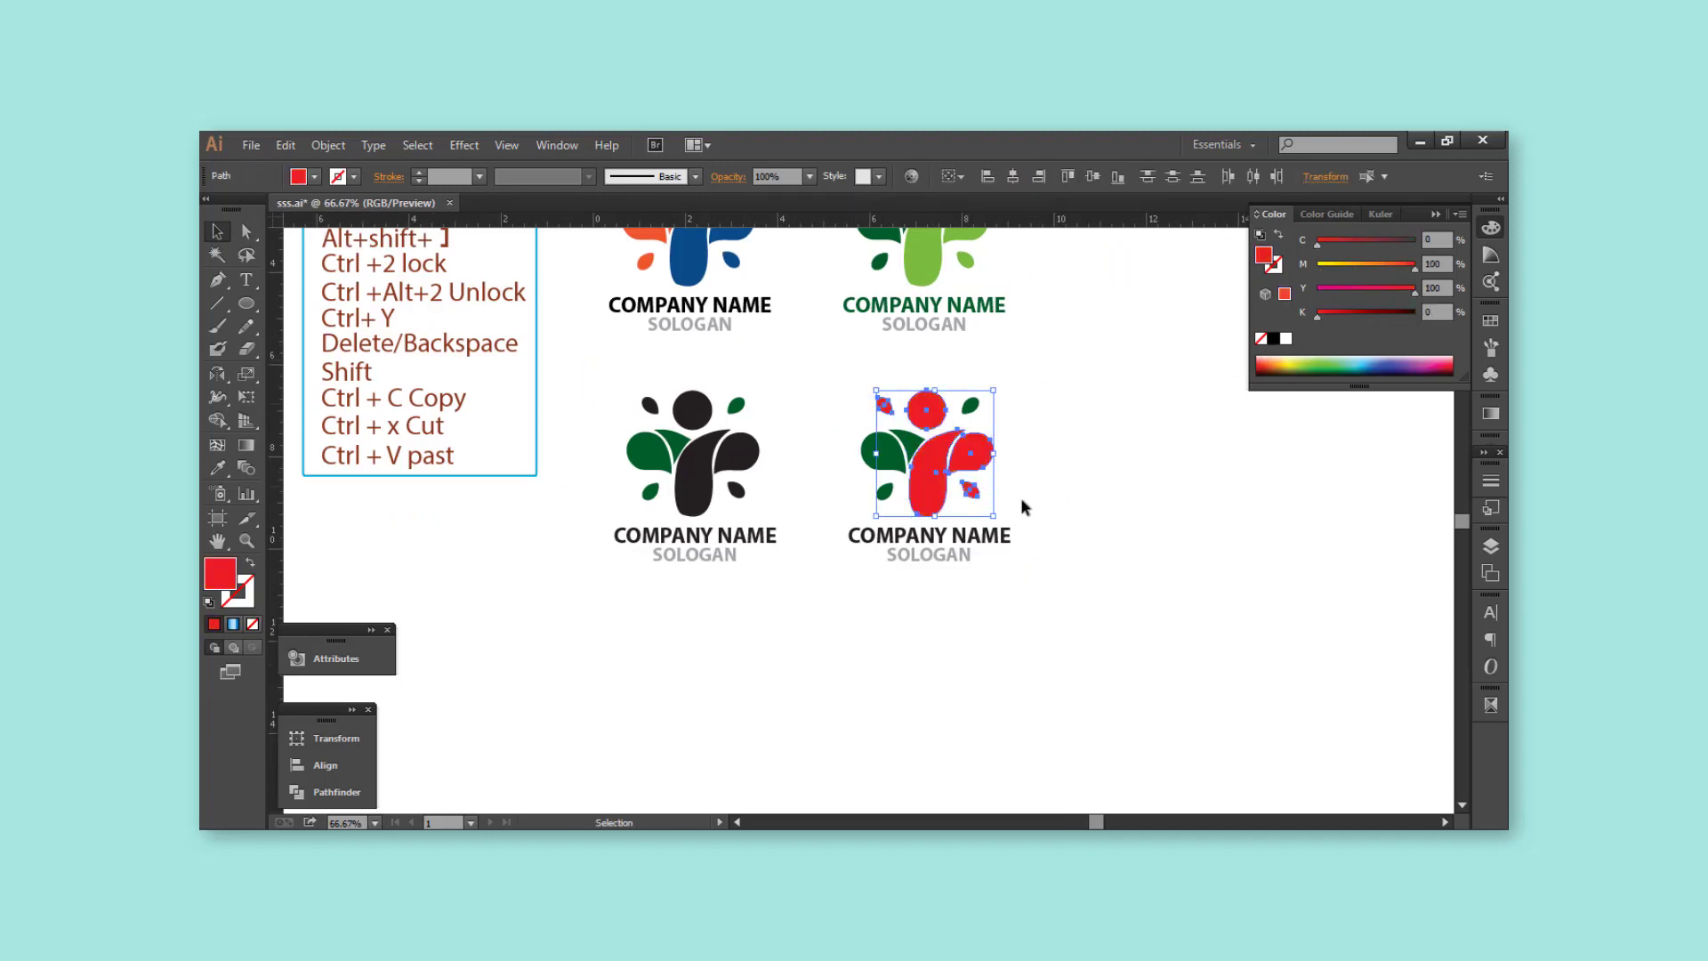
left_click(1092, 486)
key("ctrl+minus")
mouse_move(1086, 686)
left_mouse_down()
mouse_move(915, 446)
mouse_move(940, 315)
left_mouse_up()
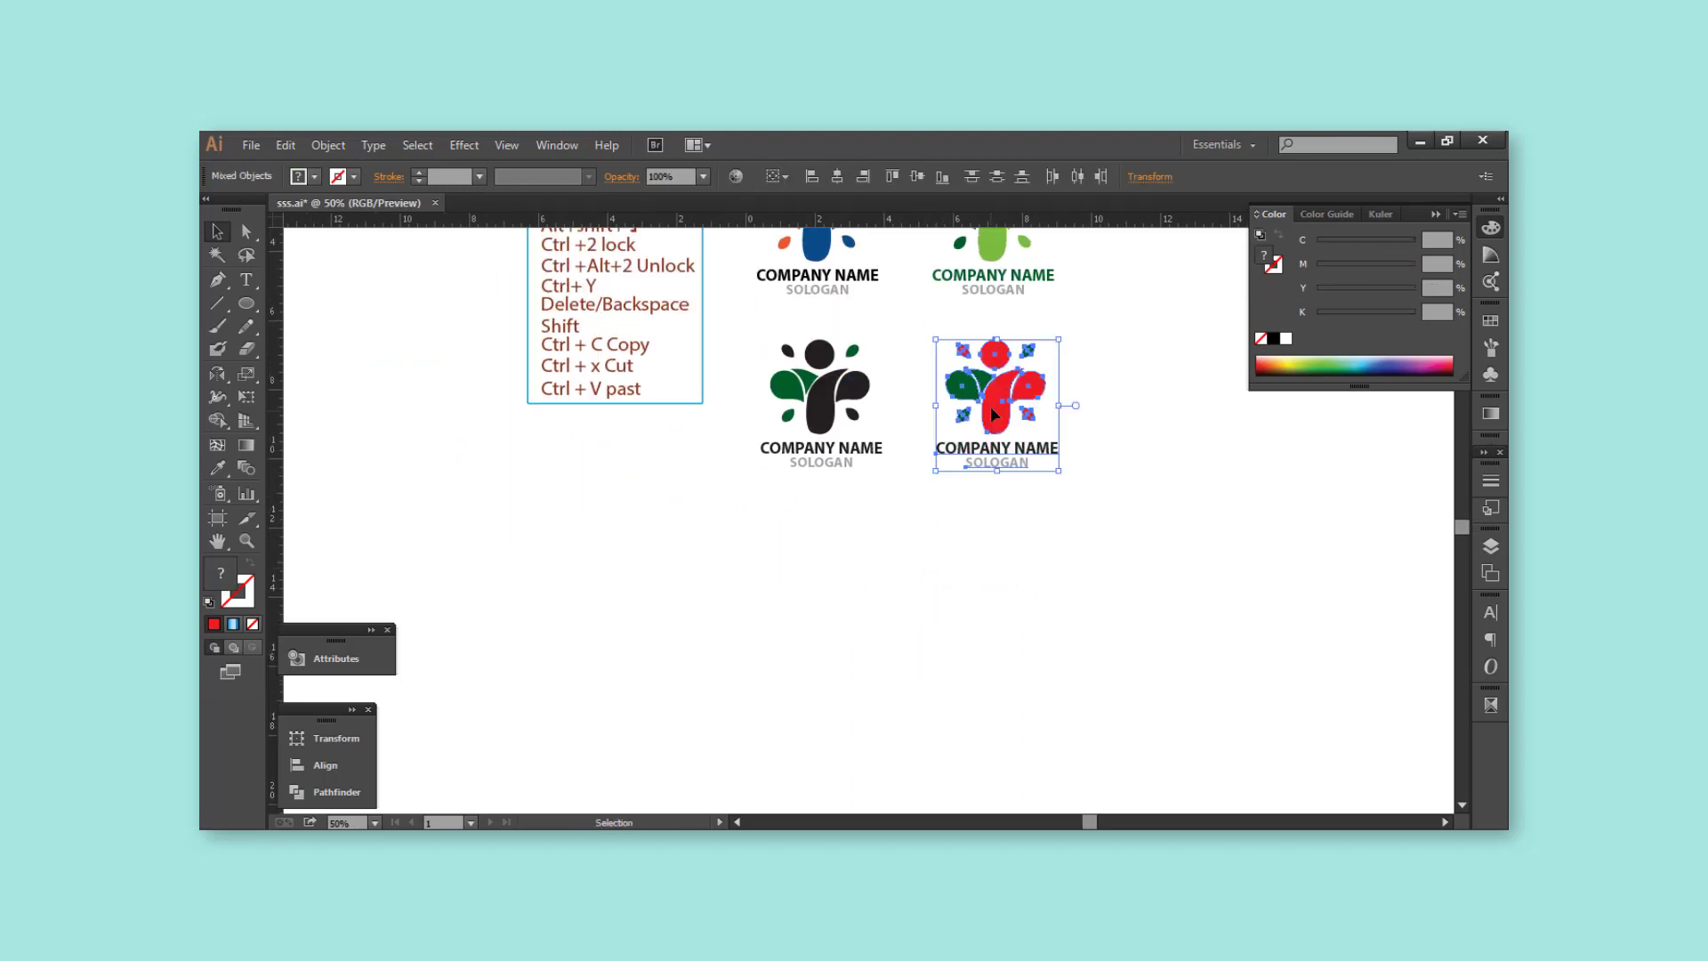
- Duplicate the red logo below the others and draw a circle covering the copy
left_click_drag(990, 406, 897, 571)
key("ctrl+plus")
left_click(332, 377)
left_click(247, 303)
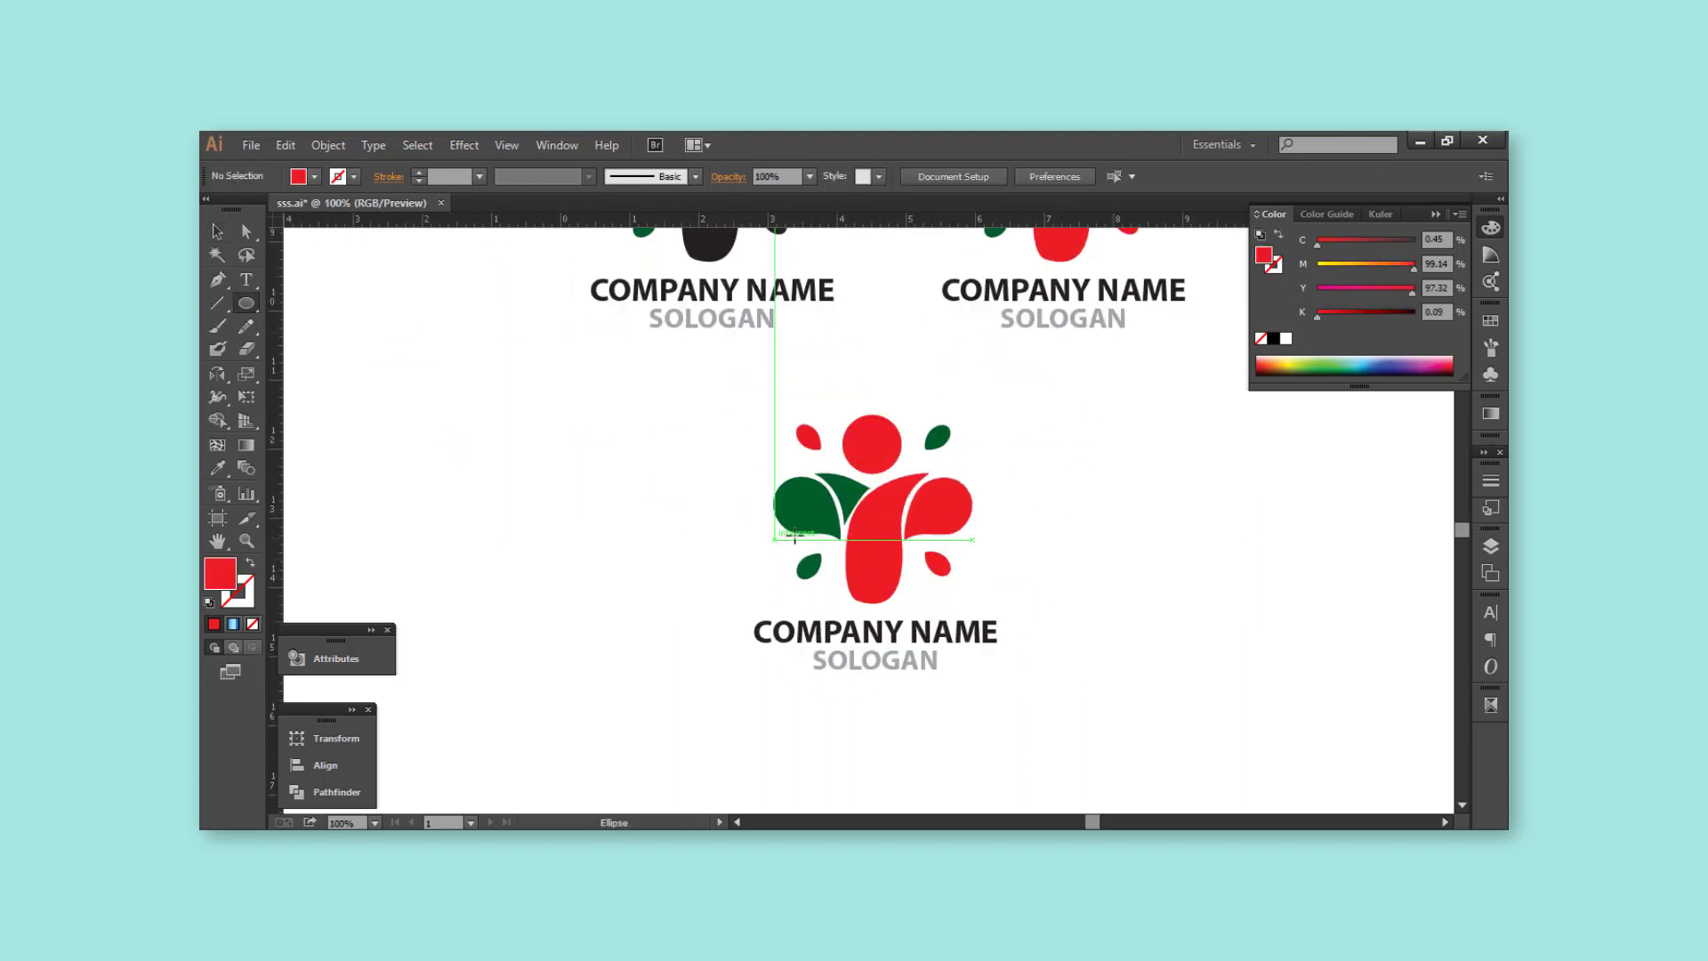
mouse_move(749, 387)
left_mouse_down()
mouse_move(990, 608)
mouse_move(993, 631)
left_mouse_up()
- Send the circle behind the logo, fill it yellow, and move the text below it
key("v")
key("ctrl+shift+bracketleft")
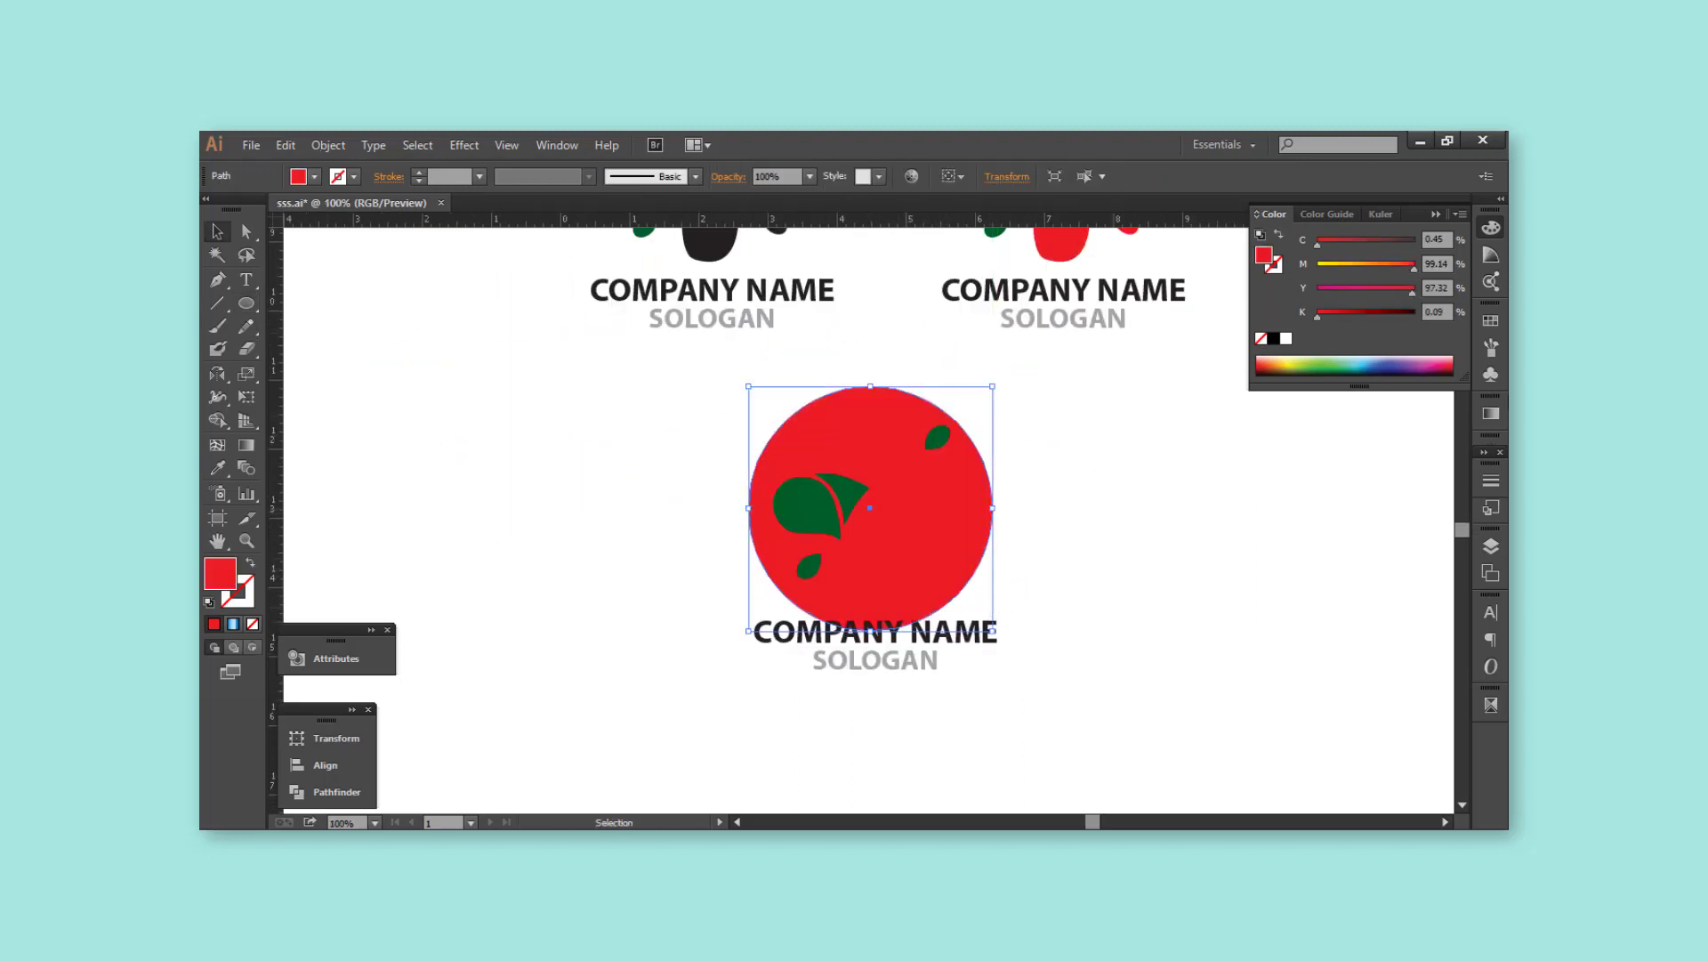
left_click_drag(1415, 265, 1326, 265)
mouse_move(952, 731)
left_mouse_down()
mouse_move(876, 640)
mouse_move(885, 674)
left_mouse_up()
- Zoom out, hide the panels, and frame all five logo variants in view
key("ctrl+minus")
left_click_drag(1016, 627, 1018, 625)
key("ctrl+minus")
key("ctrl+minus")
key("ctrl+minus")
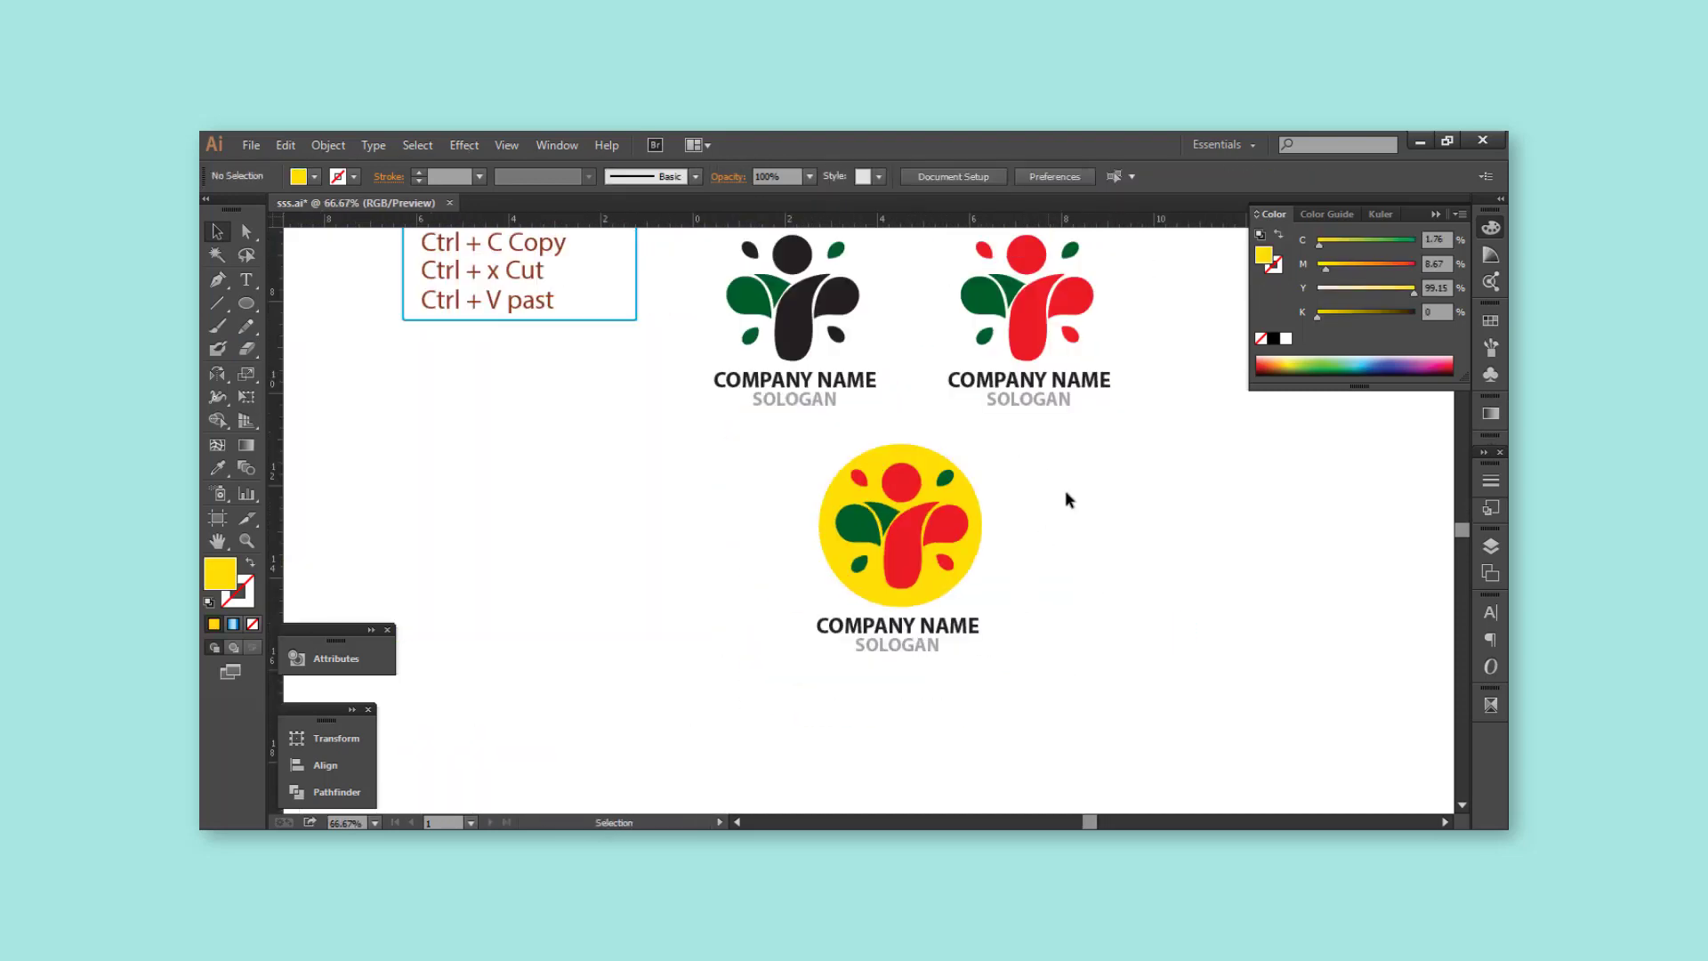
key("Tab")
left_click_drag(1047, 560, 1050, 574)
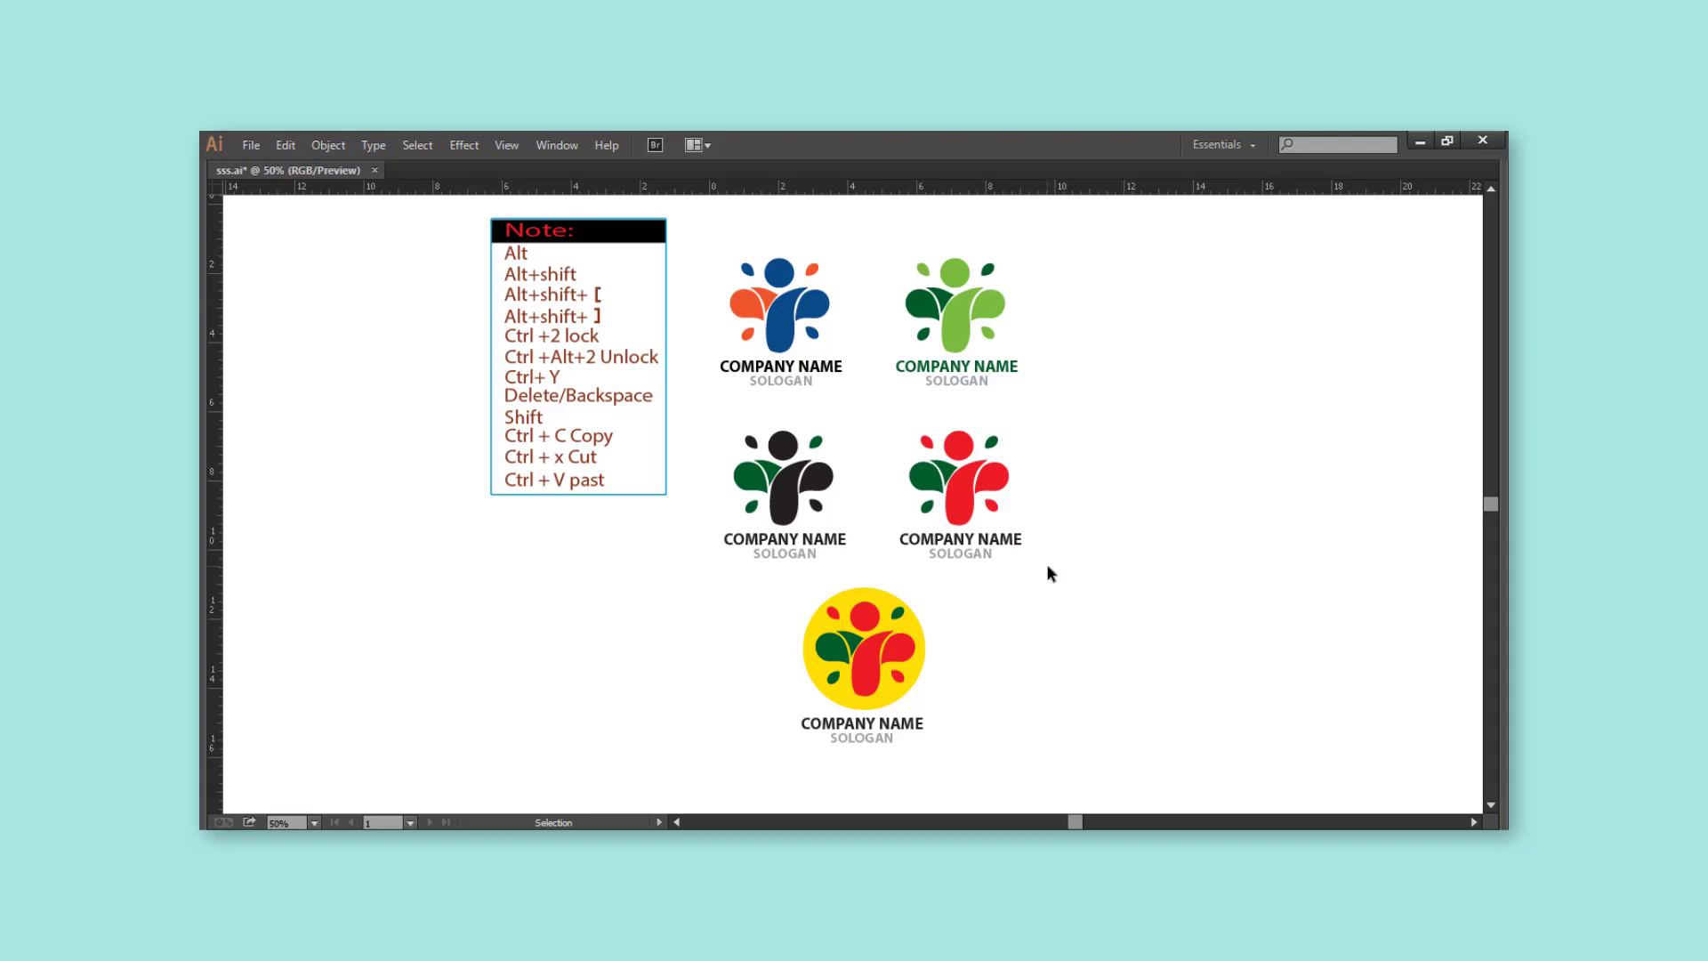